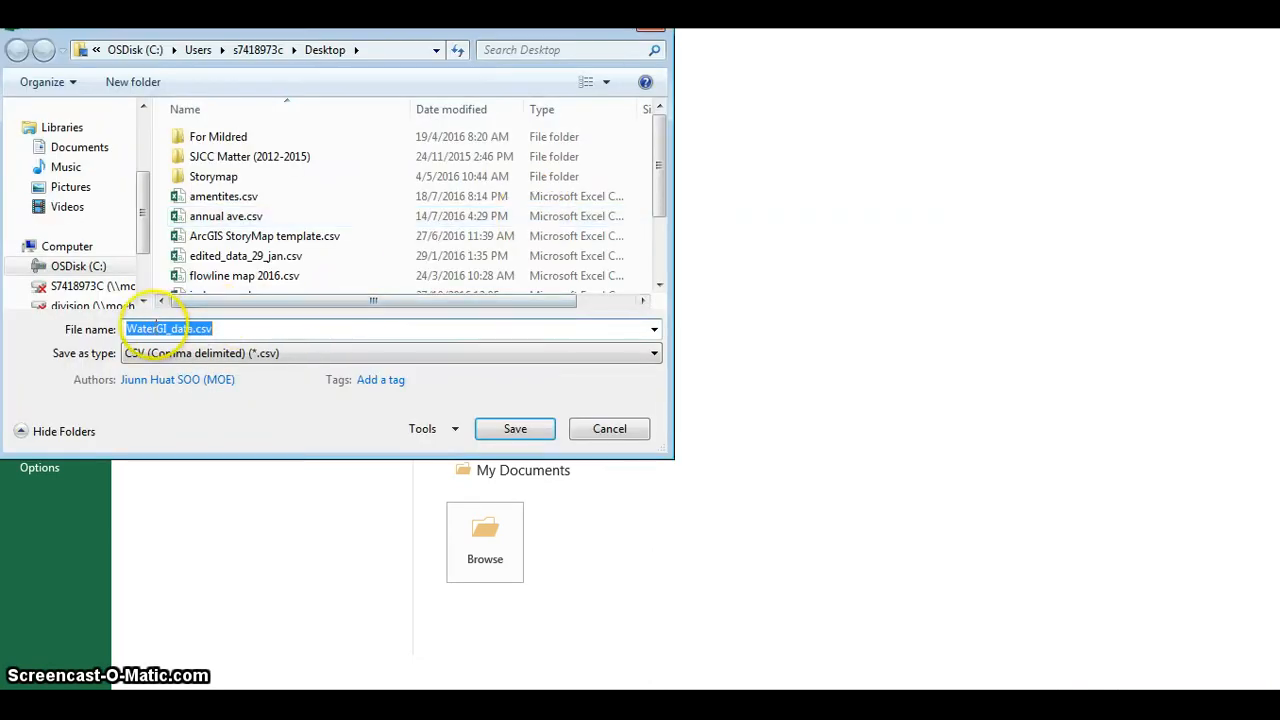
Save the worksheet to the Desktop as WaterGI_data.csv in CSV (Comma delimited) format, replacing the existing file and keeping that format.
left_click(252, 353)
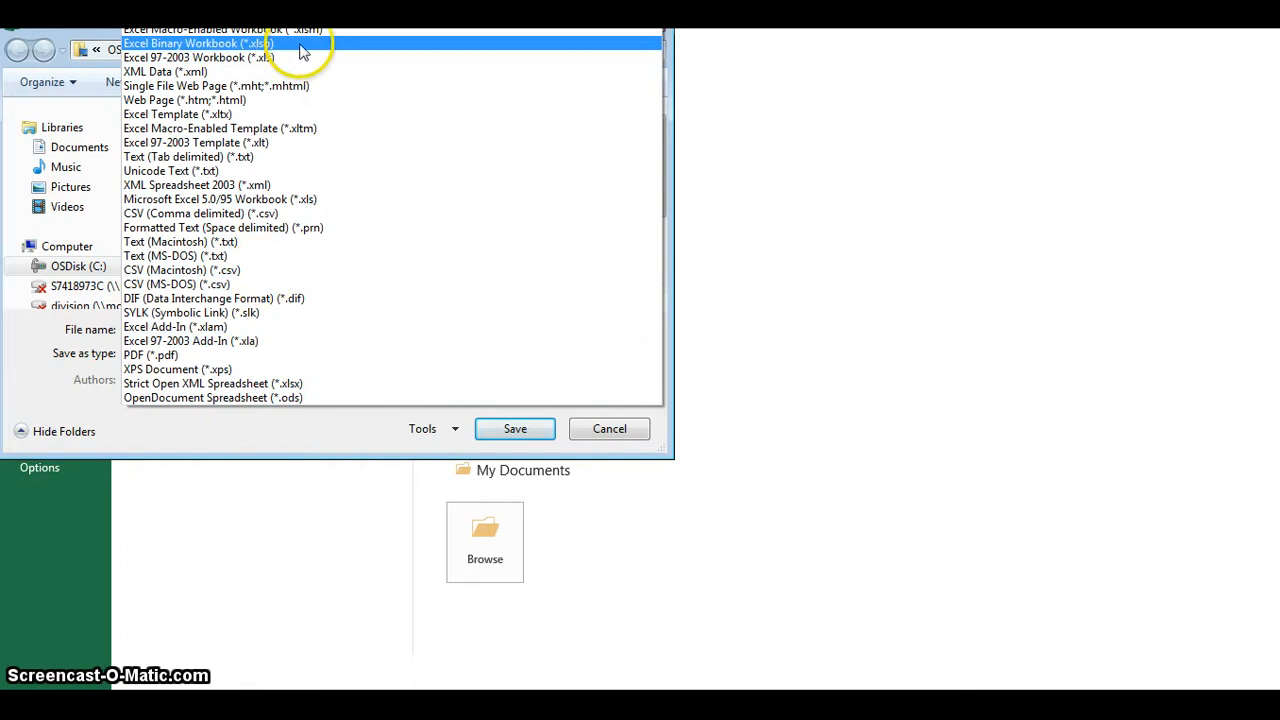
left_click(228, 216)
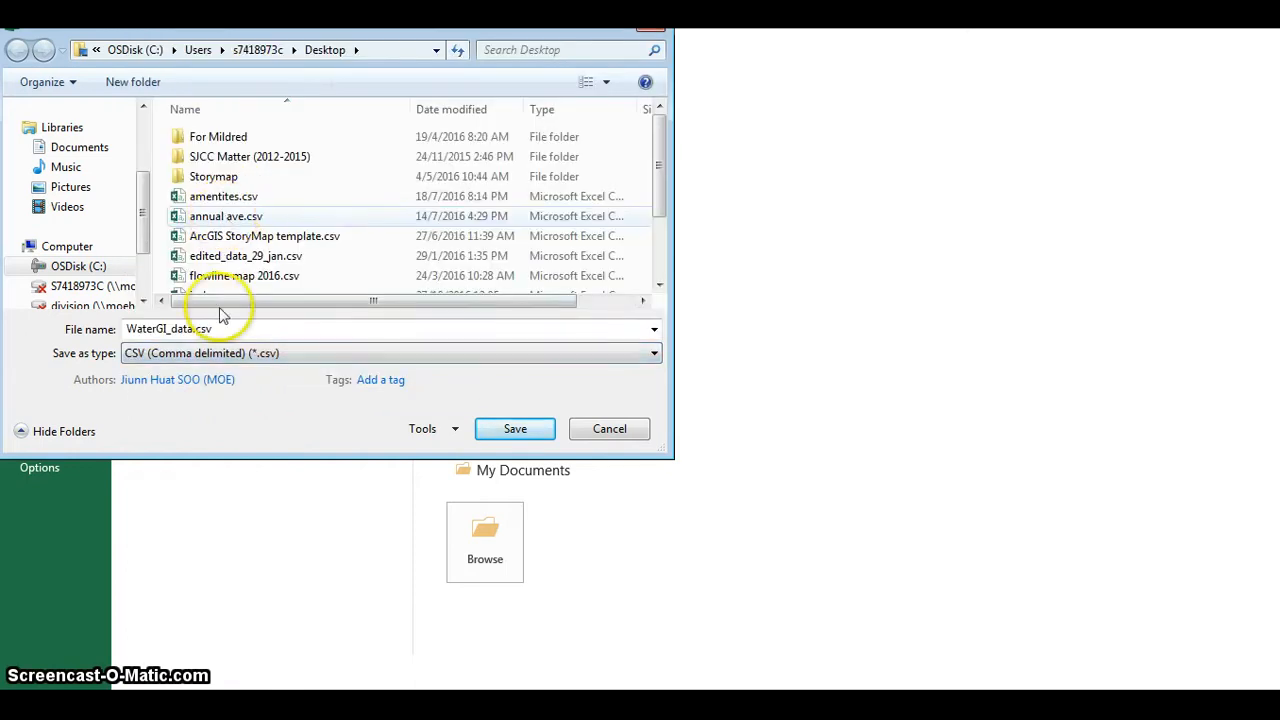
left_click(515, 429)
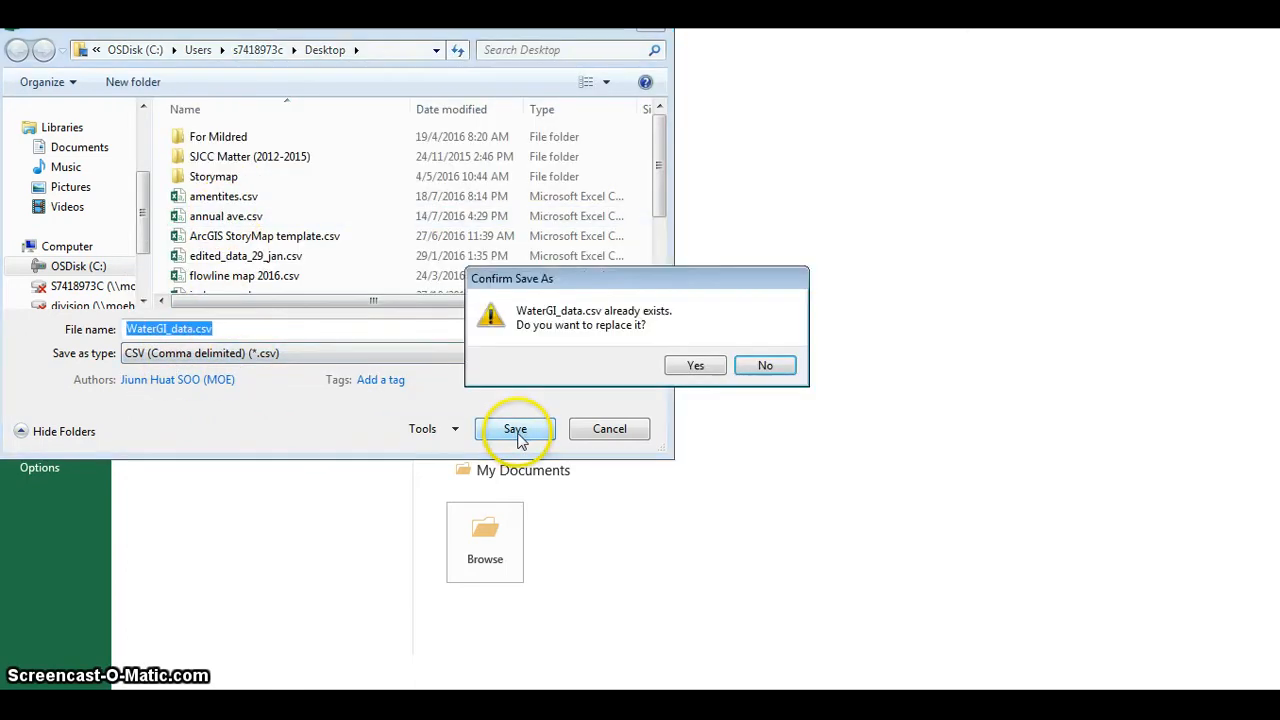
left_click(716, 370)
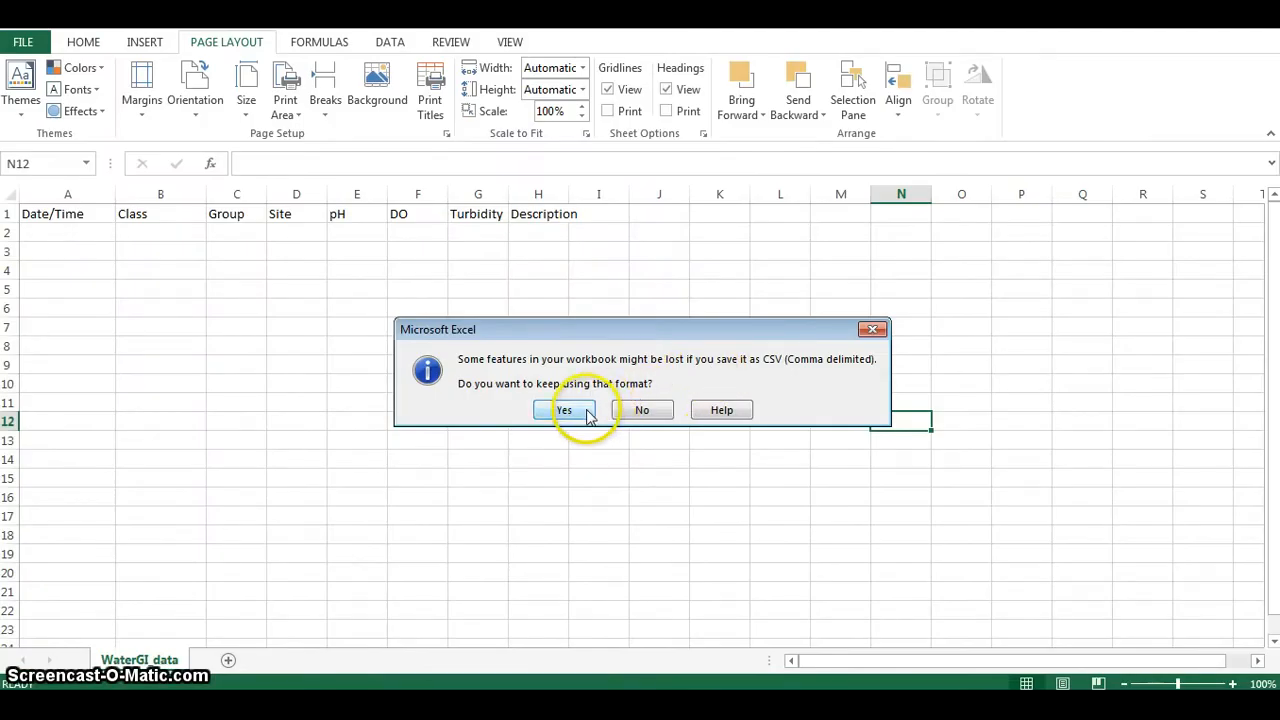
left_click(588, 414)
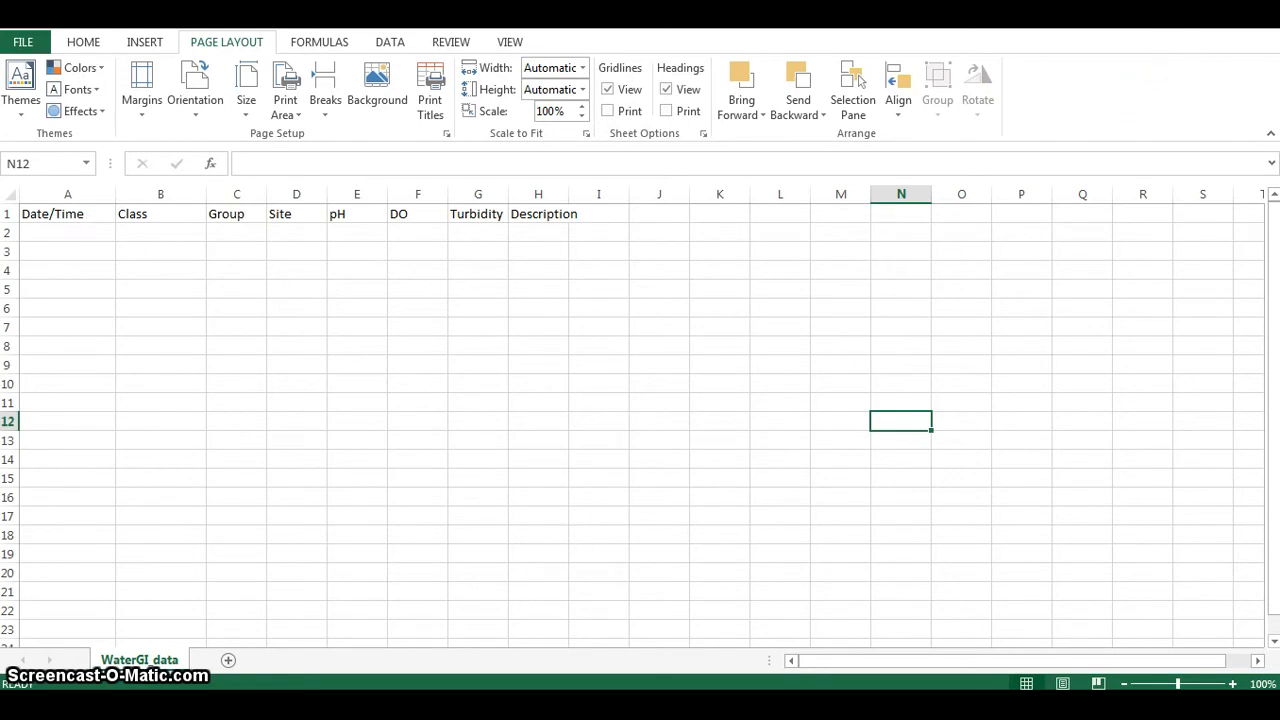
Switch to the browser and sign in to the ArcGIS Online organization account, re-entering the account password.
left_click(1190, 33)
left_click(1145, 52)
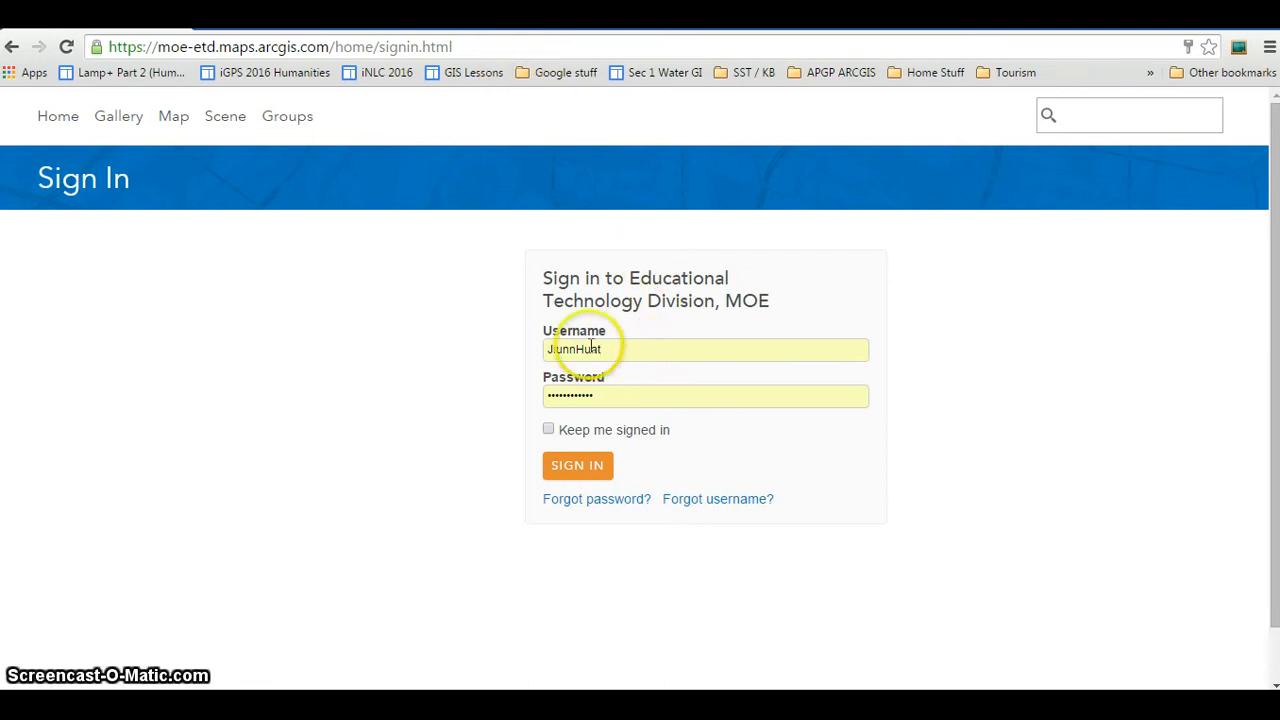
left_click(594, 467)
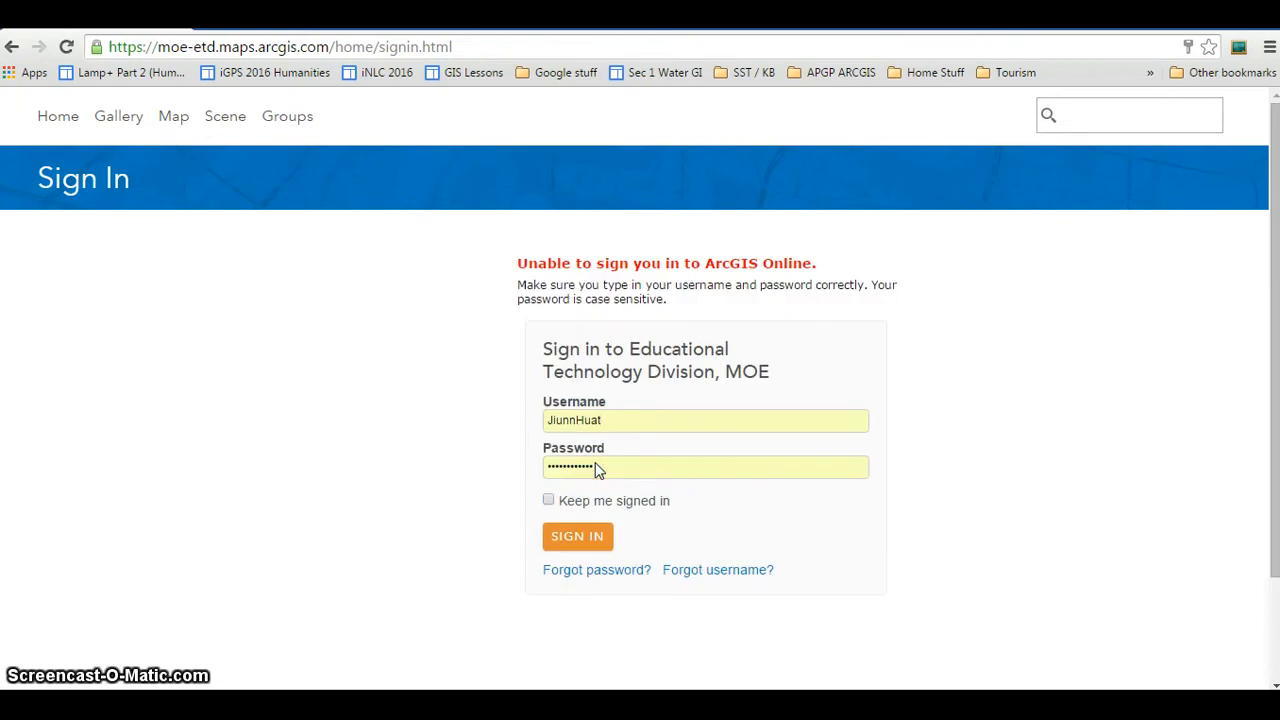
left_click_drag(634, 462, 490, 460)
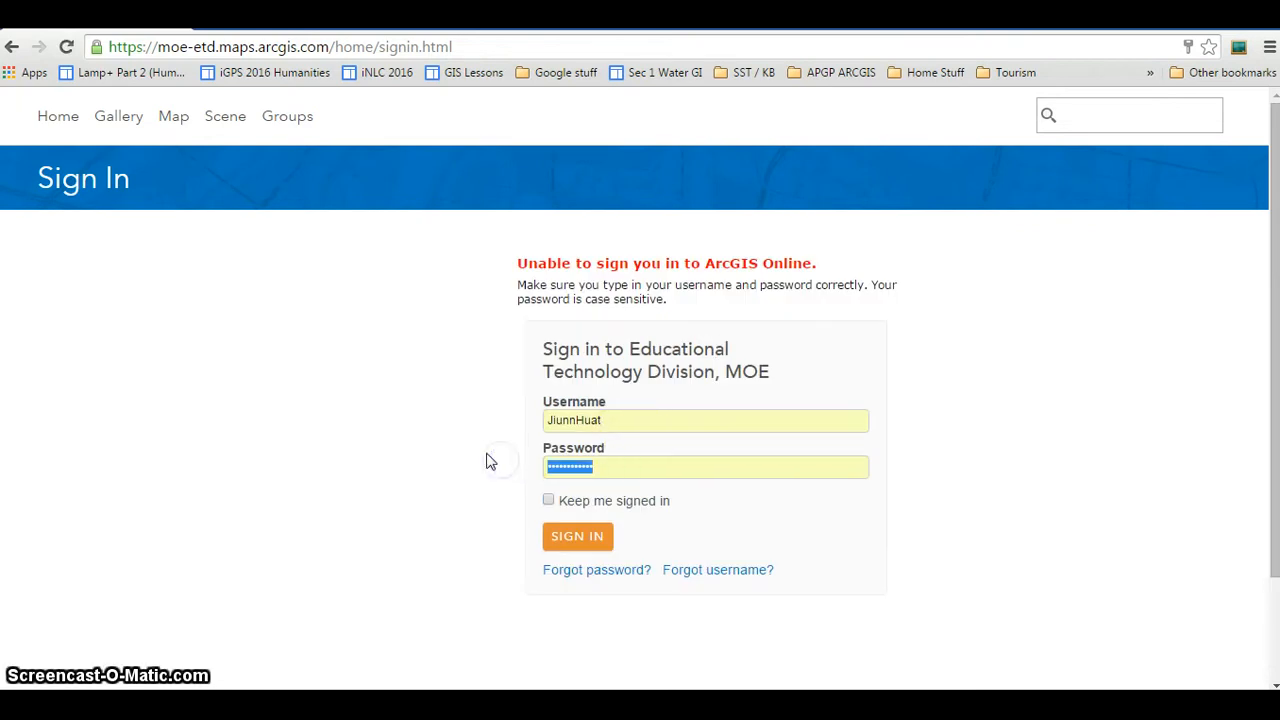
type("a")
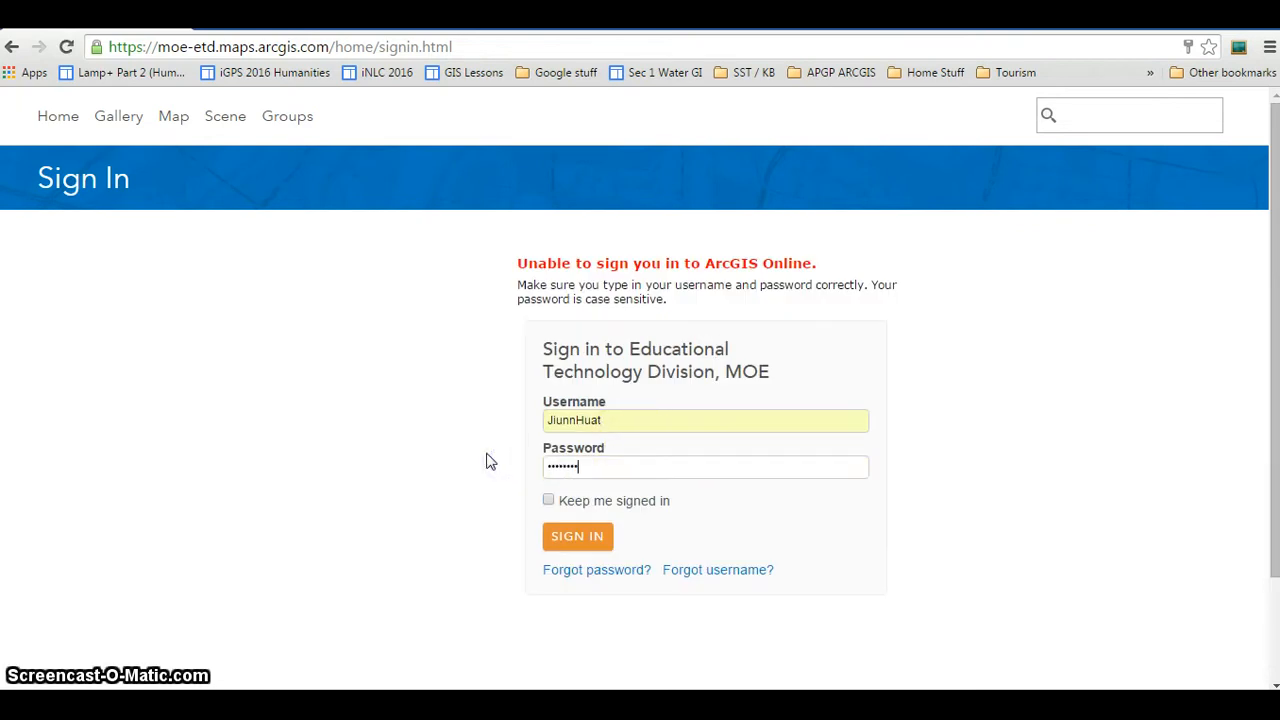
left_click(606, 534)
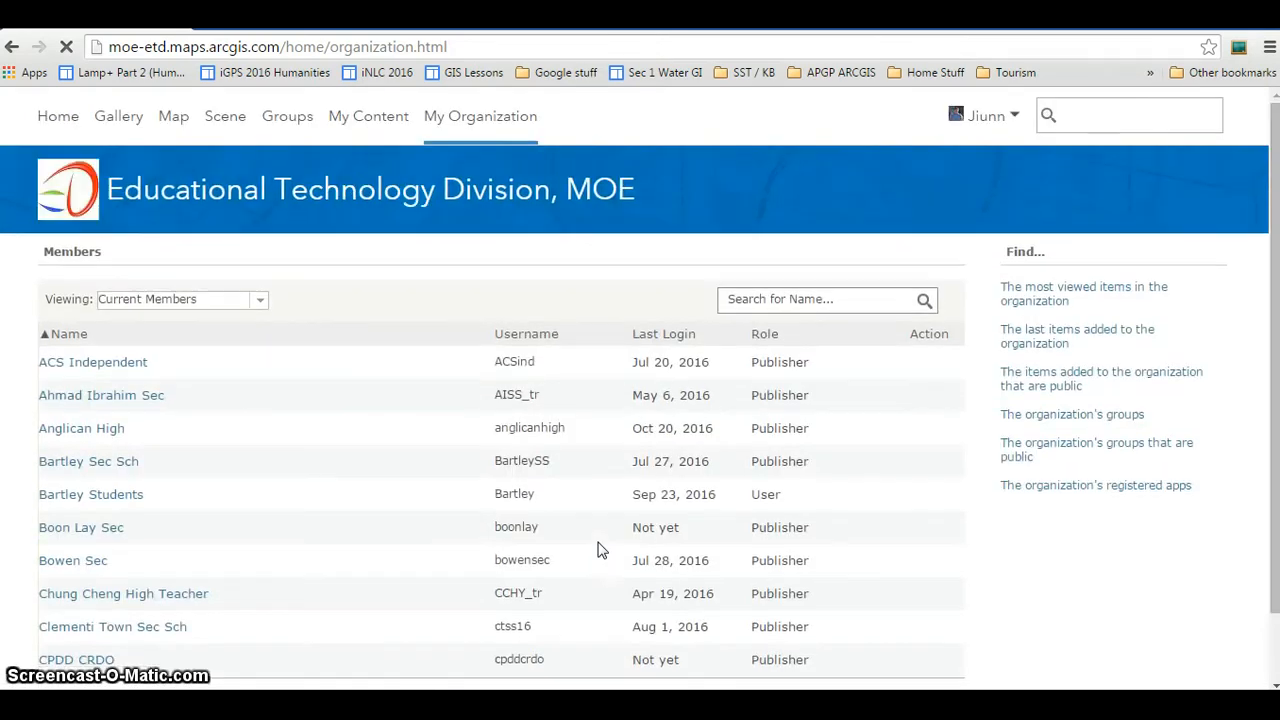
left_click(58, 118)
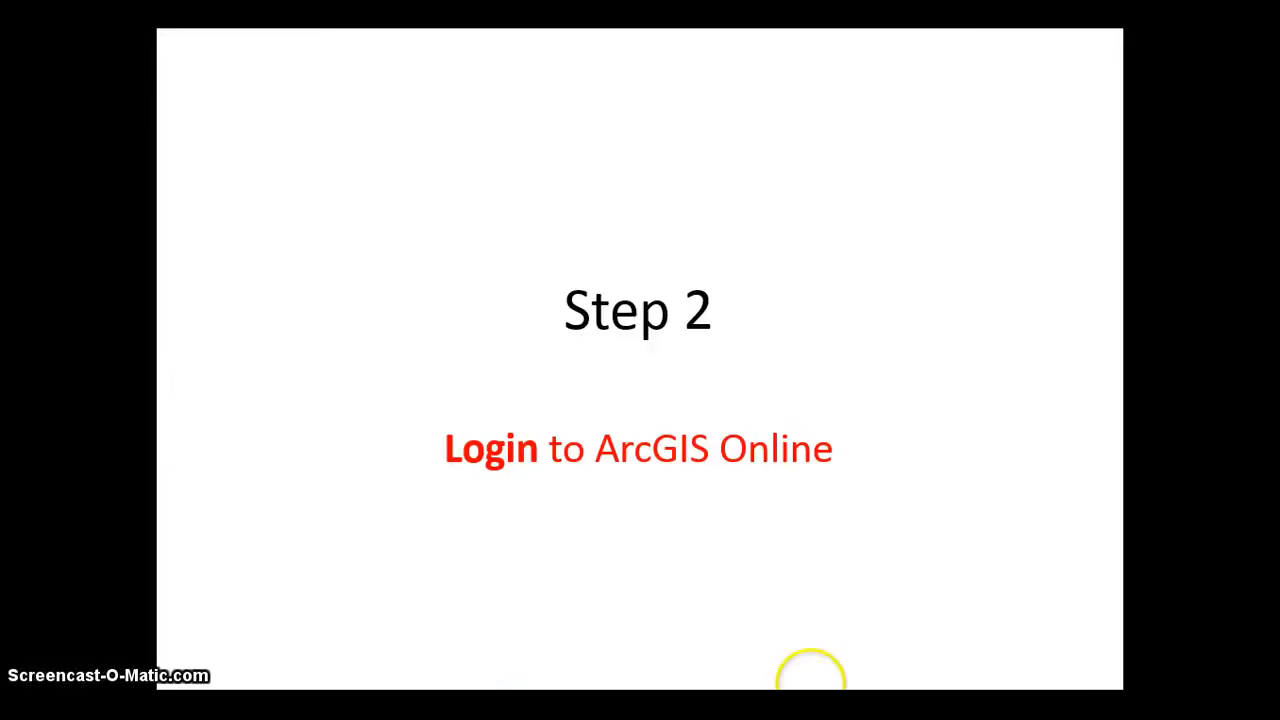
left_click(810, 684)
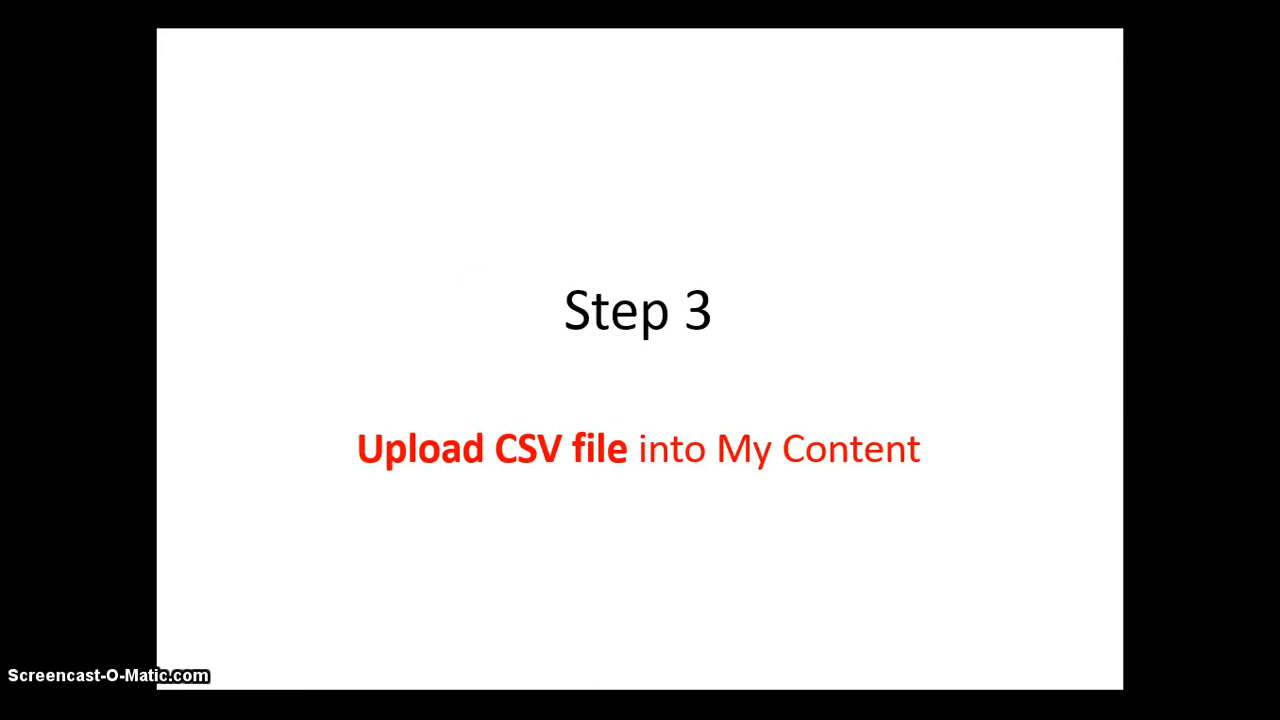
Return to My Content in ArcGIS Online and choose WaterGI_data.csv from the Desktop as a new item from the computer.
key("alt+Tab")
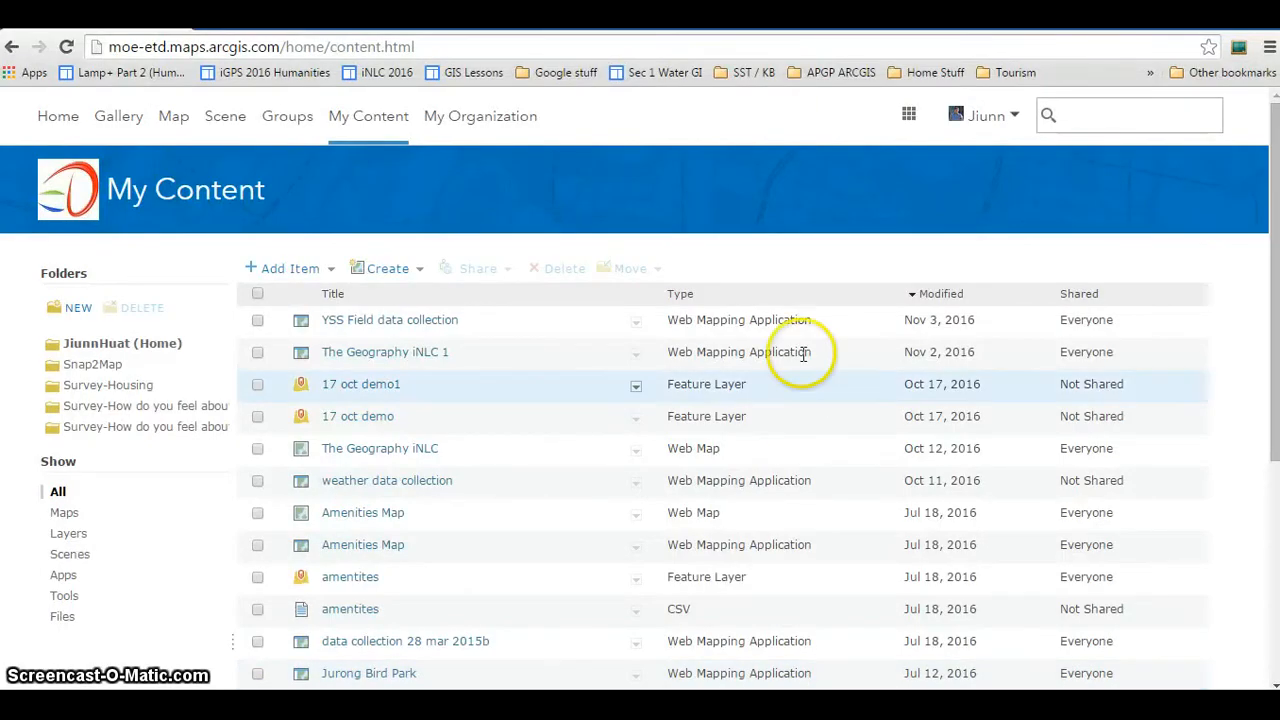
left_click(322, 272)
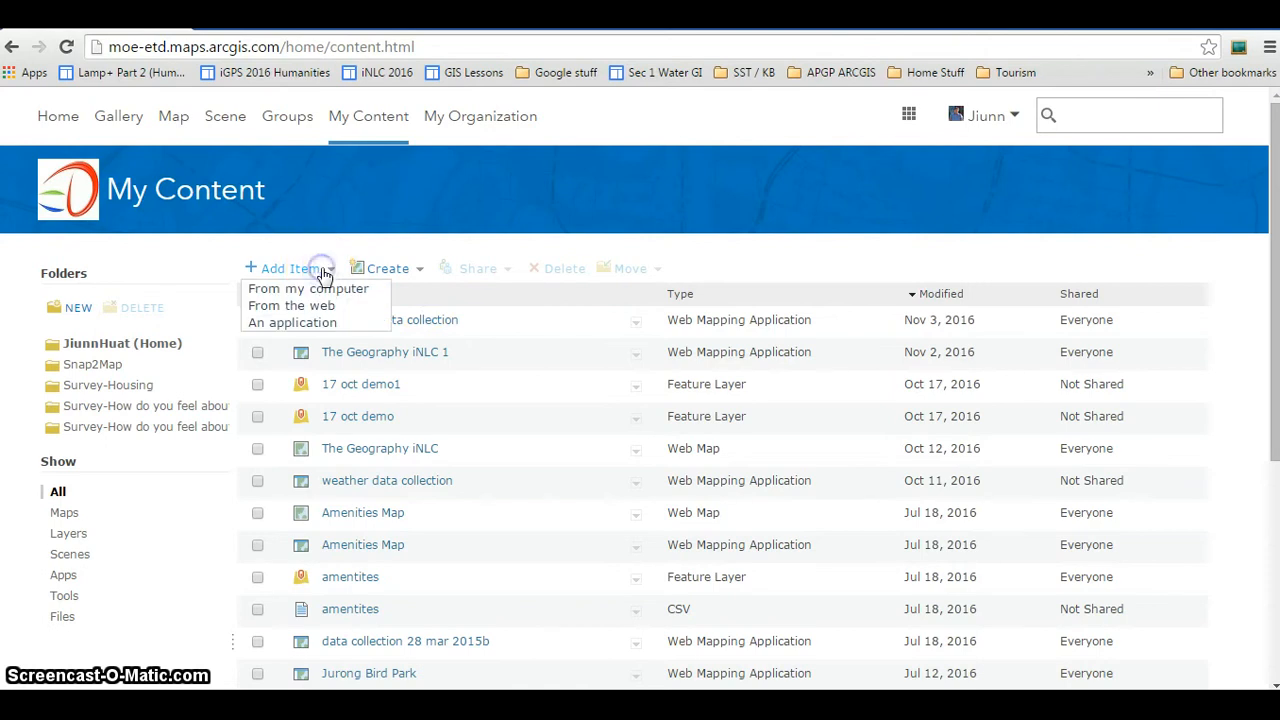
left_click(327, 289)
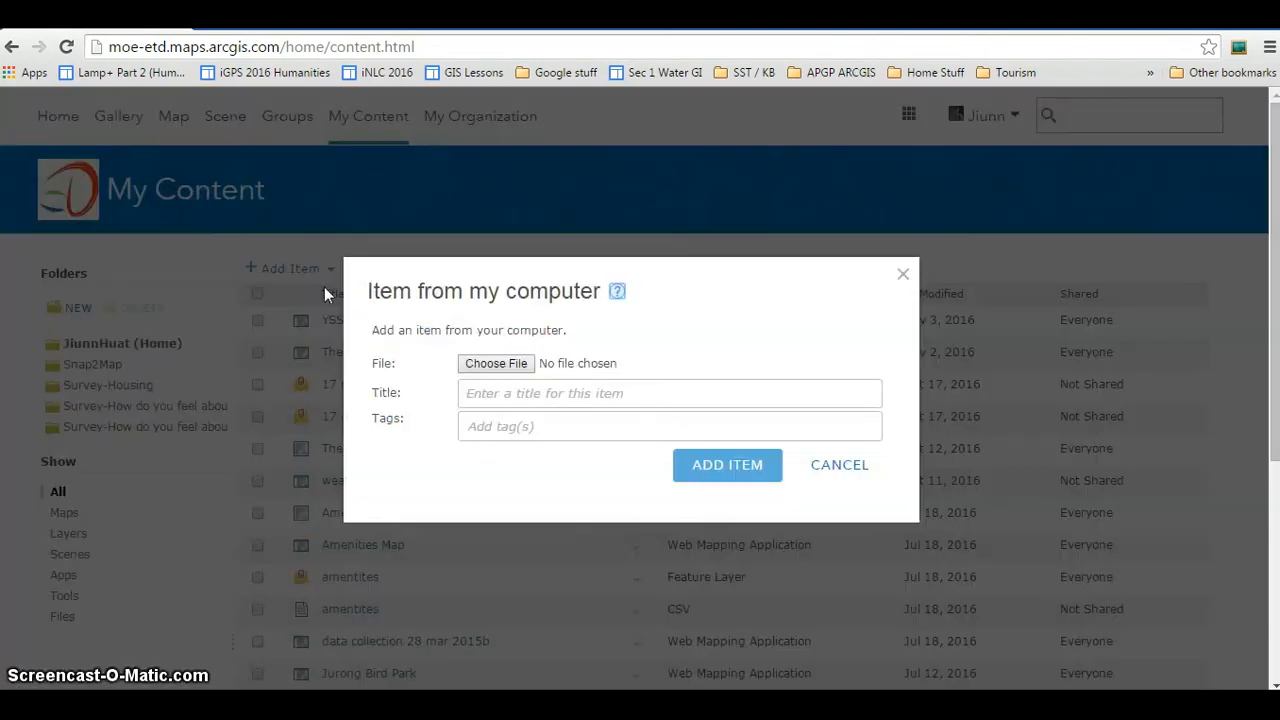
left_click(521, 366)
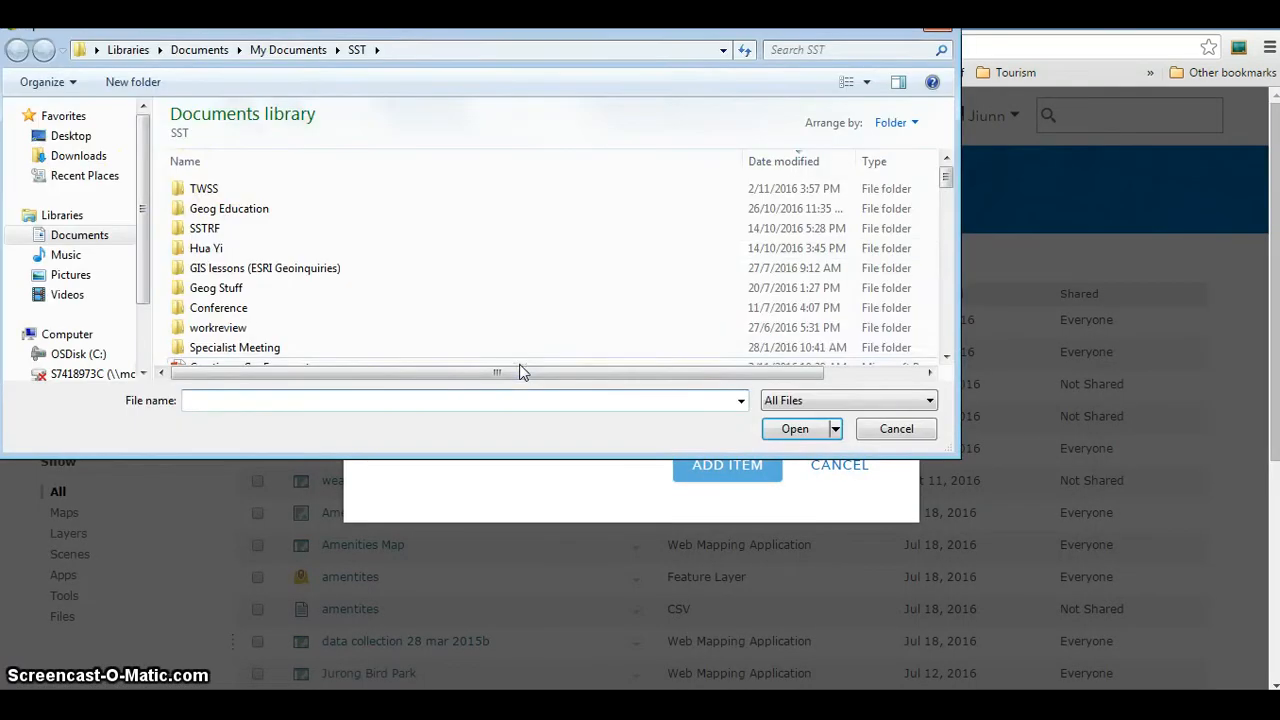
left_click(80, 136)
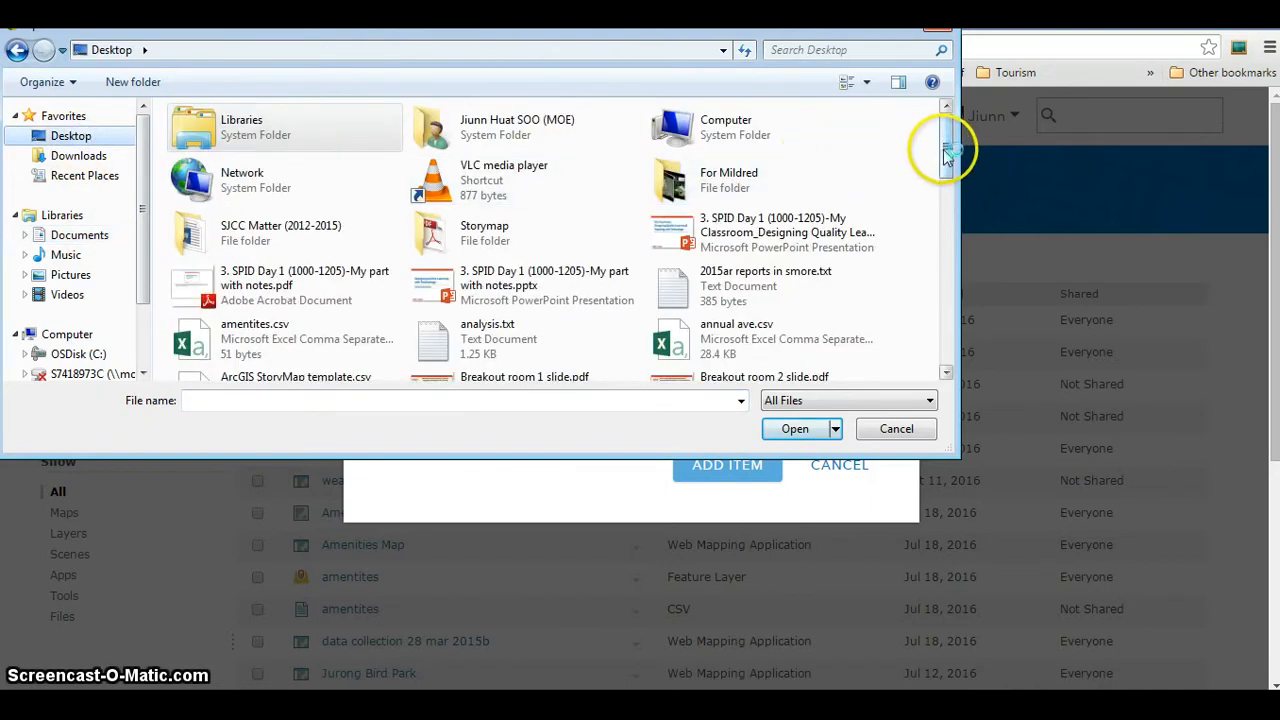
left_click_drag(948, 150, 958, 345)
left_click(777, 310)
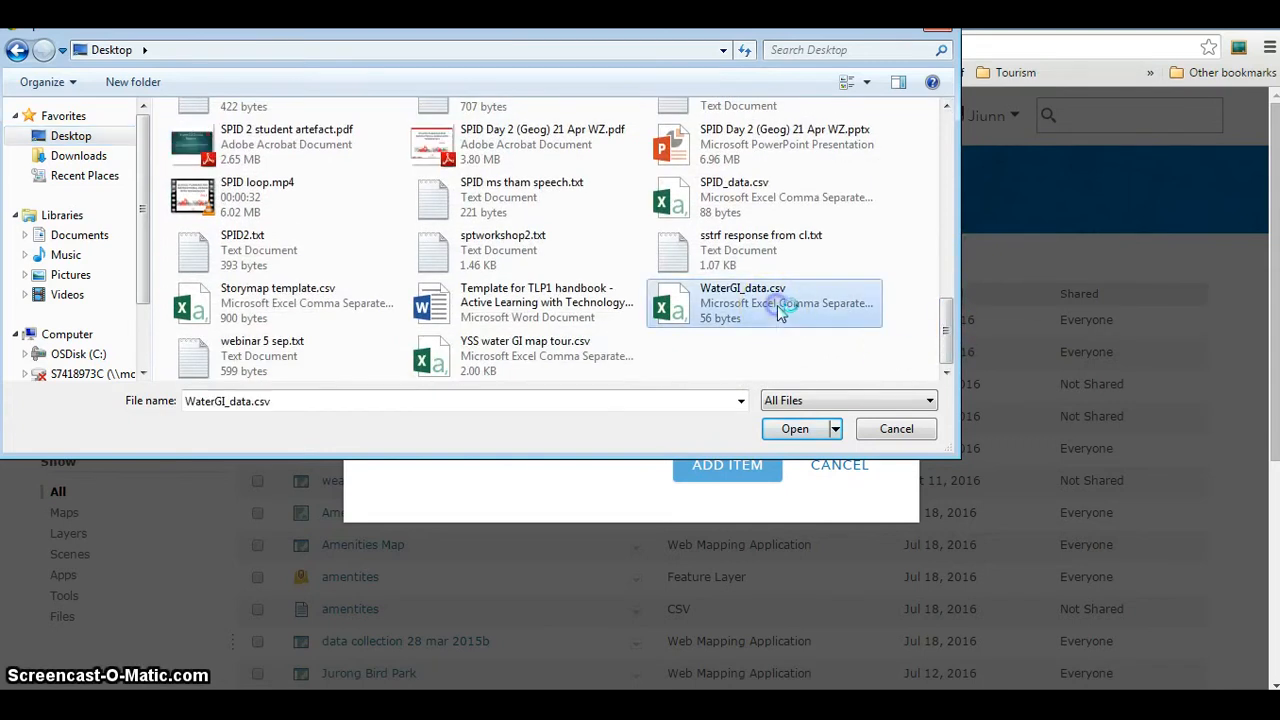
left_click(808, 430)
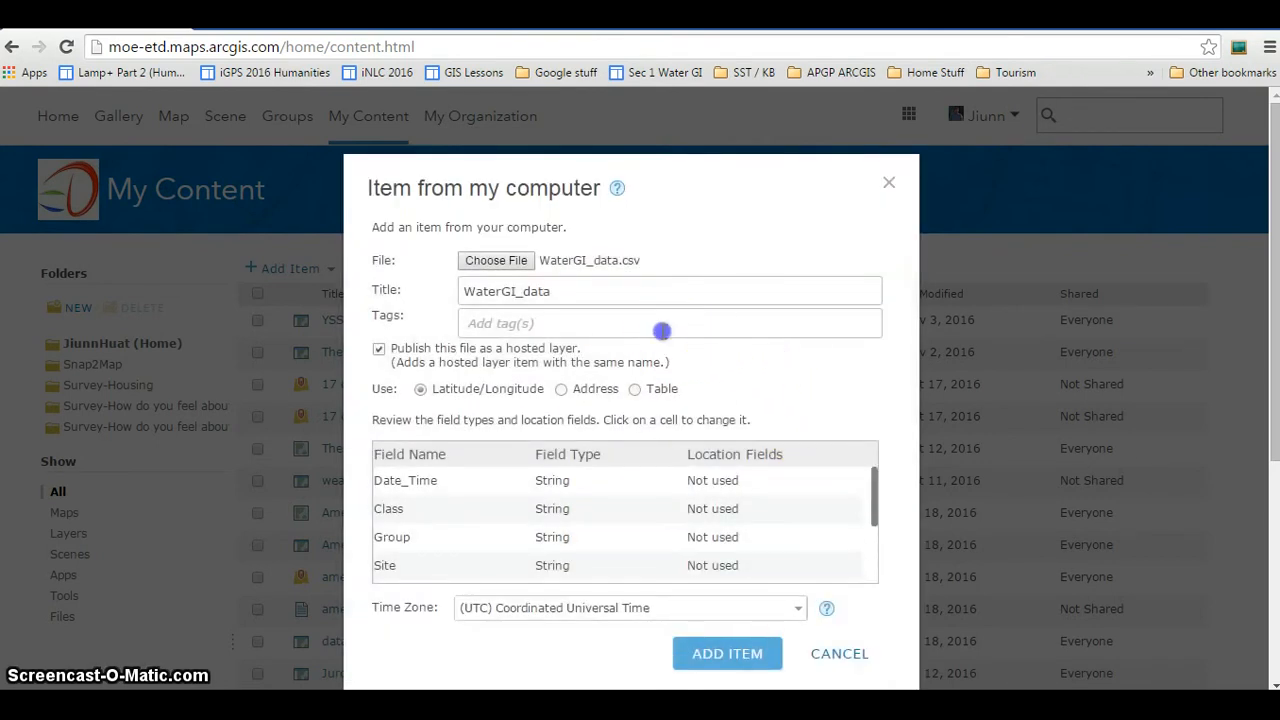
Tag the new item "school" and set the hosted layer to use Address for its locations.
left_click(663, 326)
type("school")
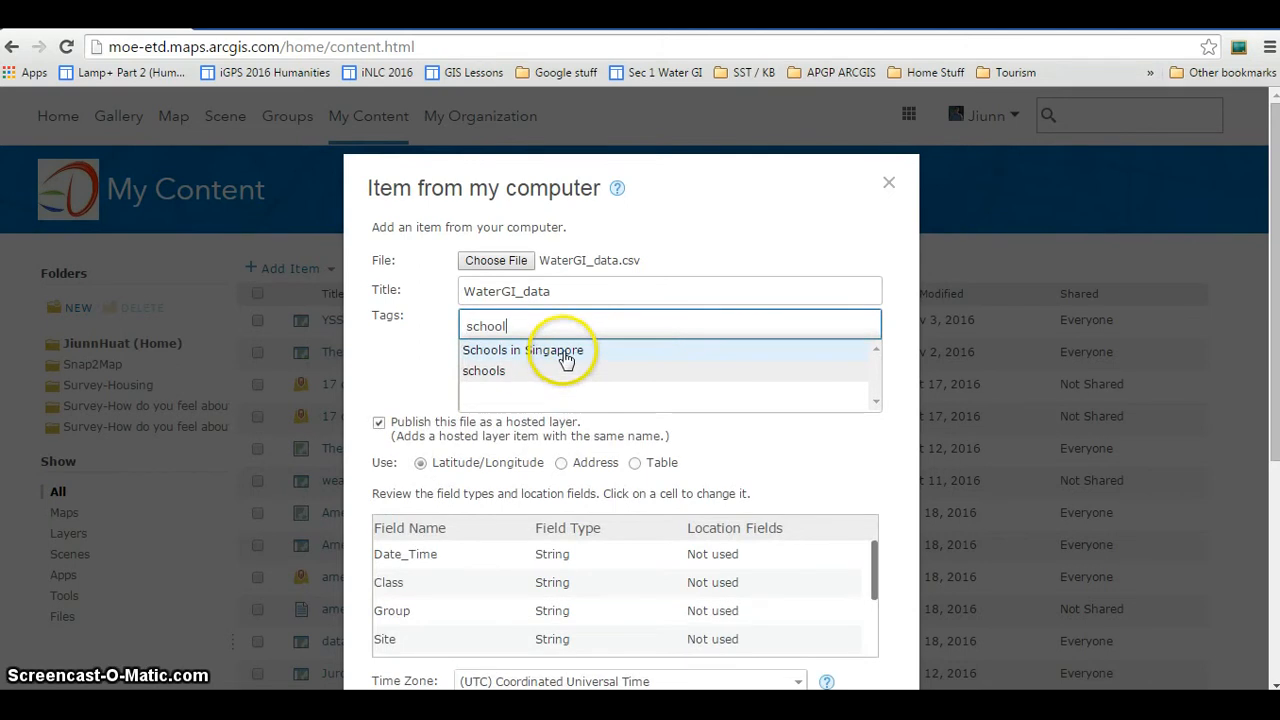
left_click(433, 350)
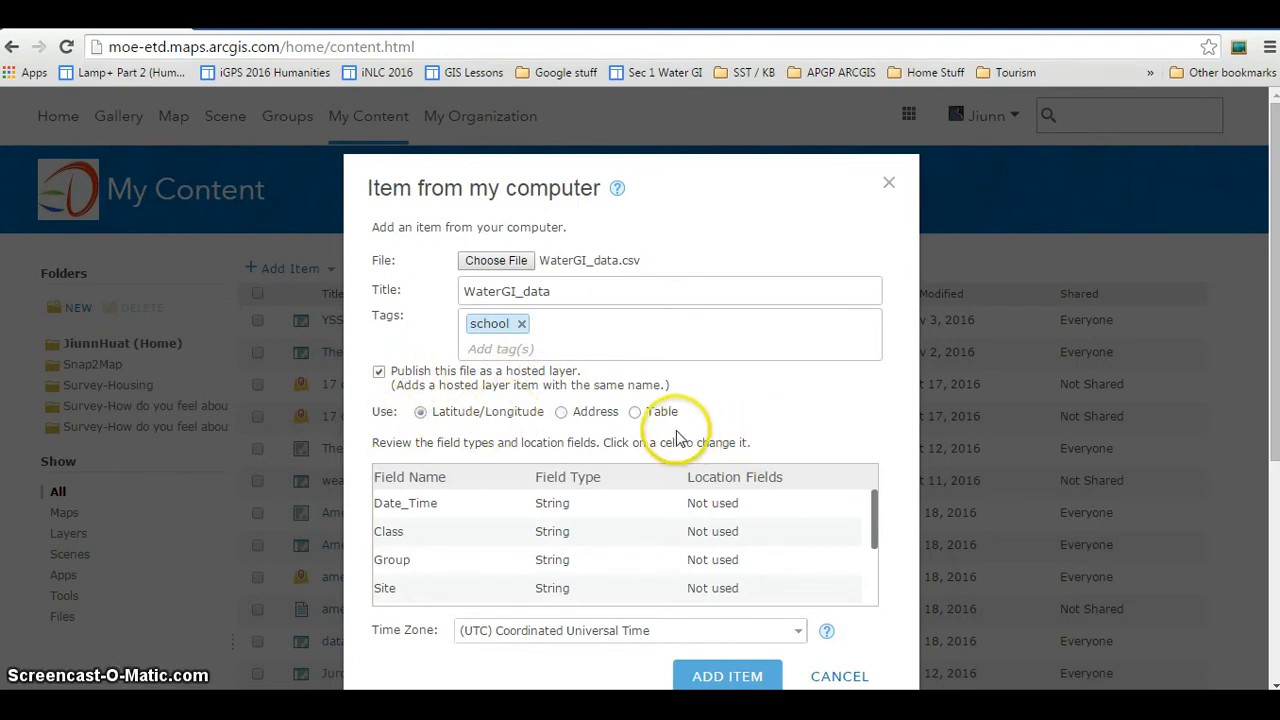
left_click(561, 412)
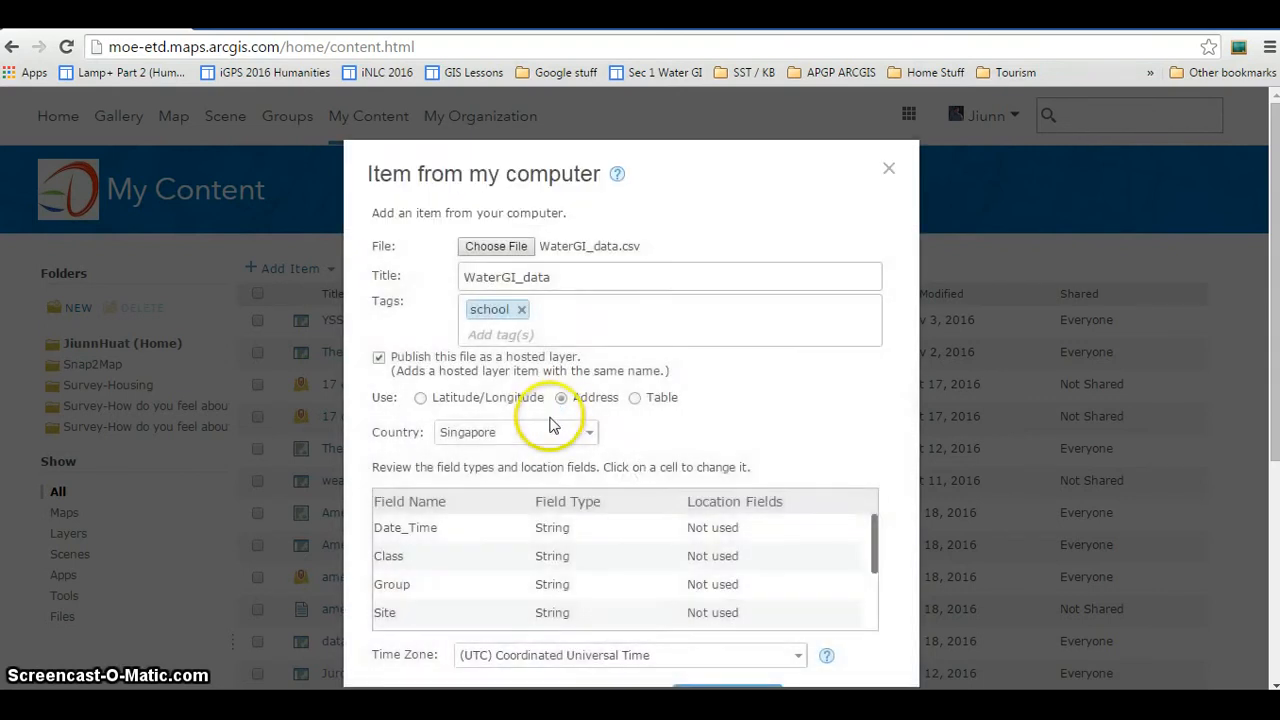
Set the location field of the Site row to Postal.
left_click(879, 536)
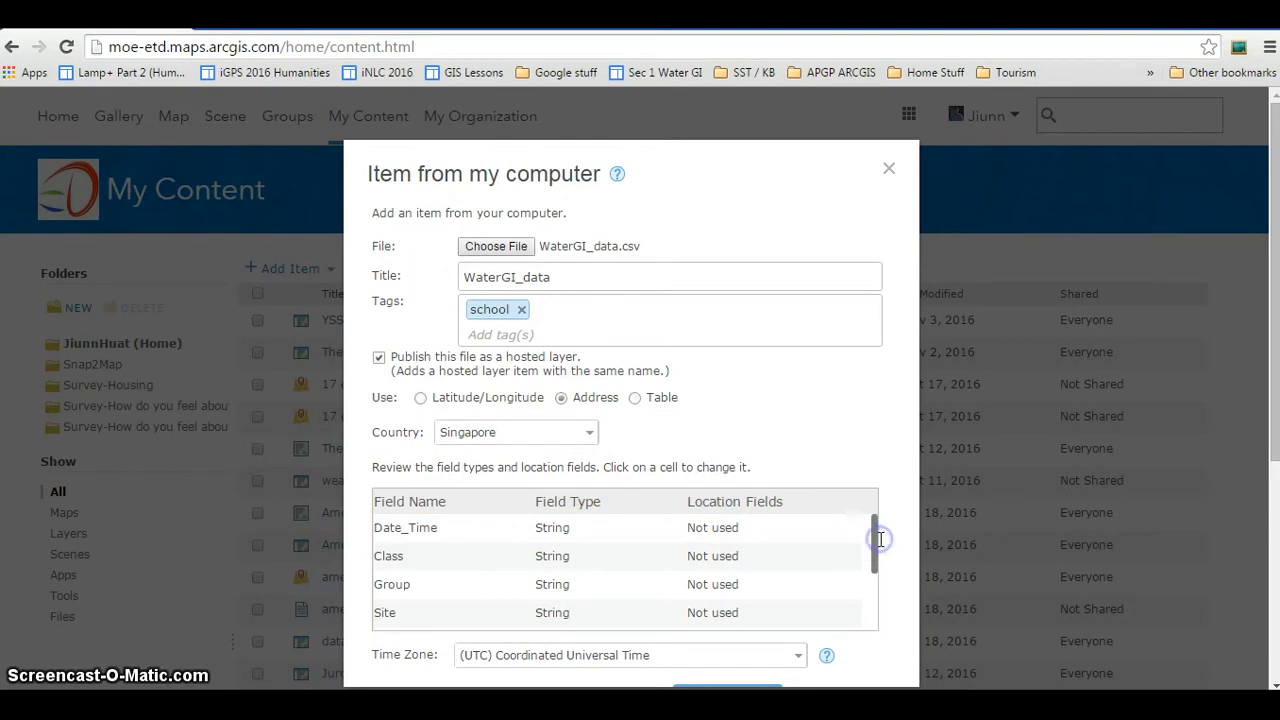
left_click_drag(878, 568, 875, 589)
left_click(782, 590)
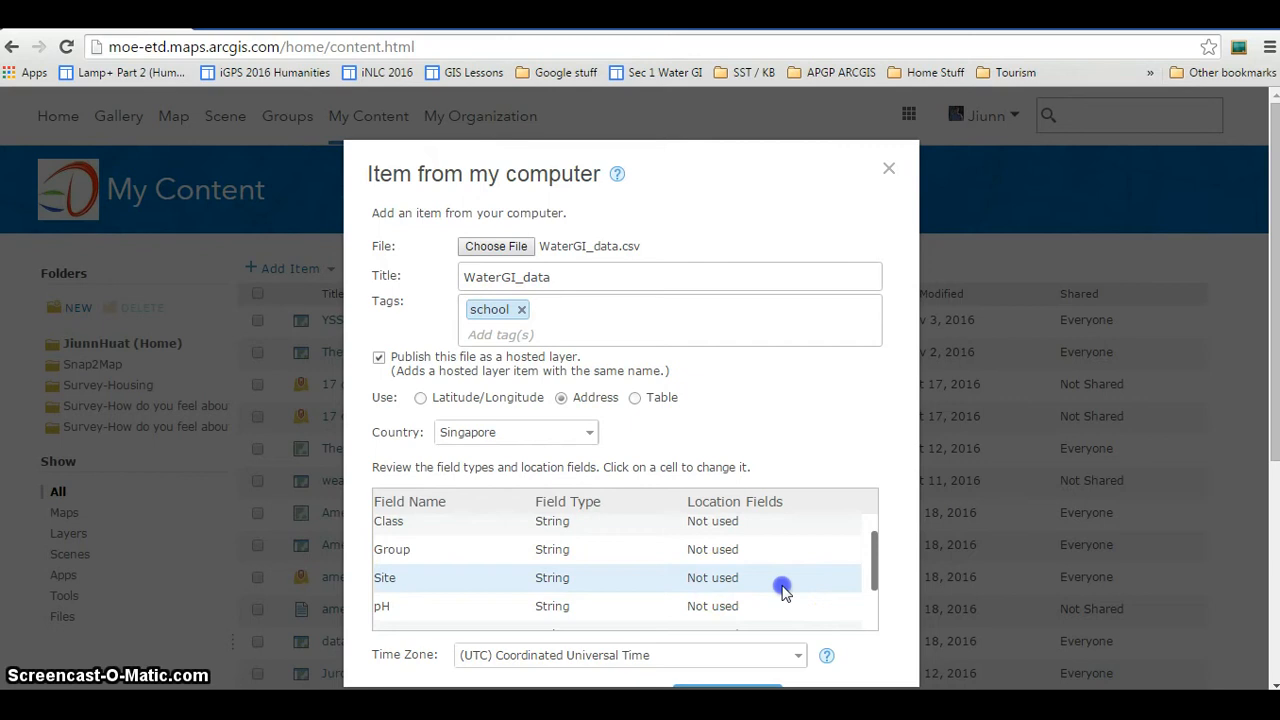
left_click(829, 579)
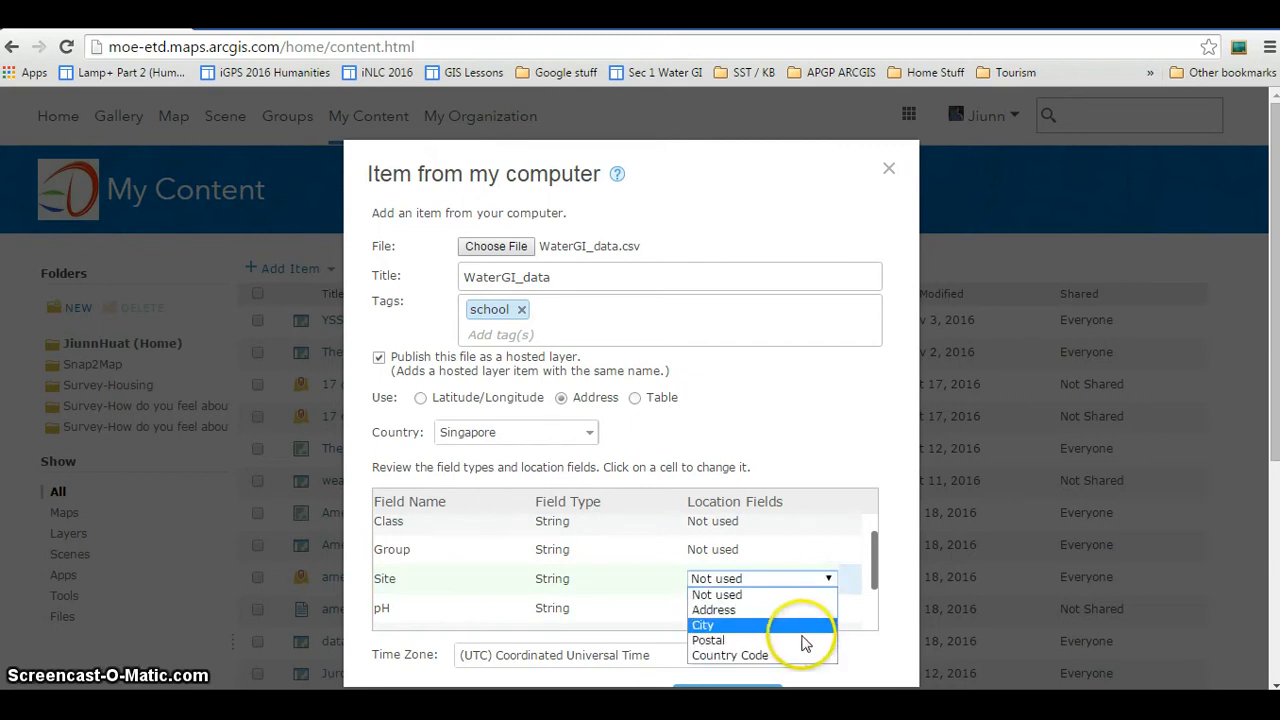
left_click(810, 640)
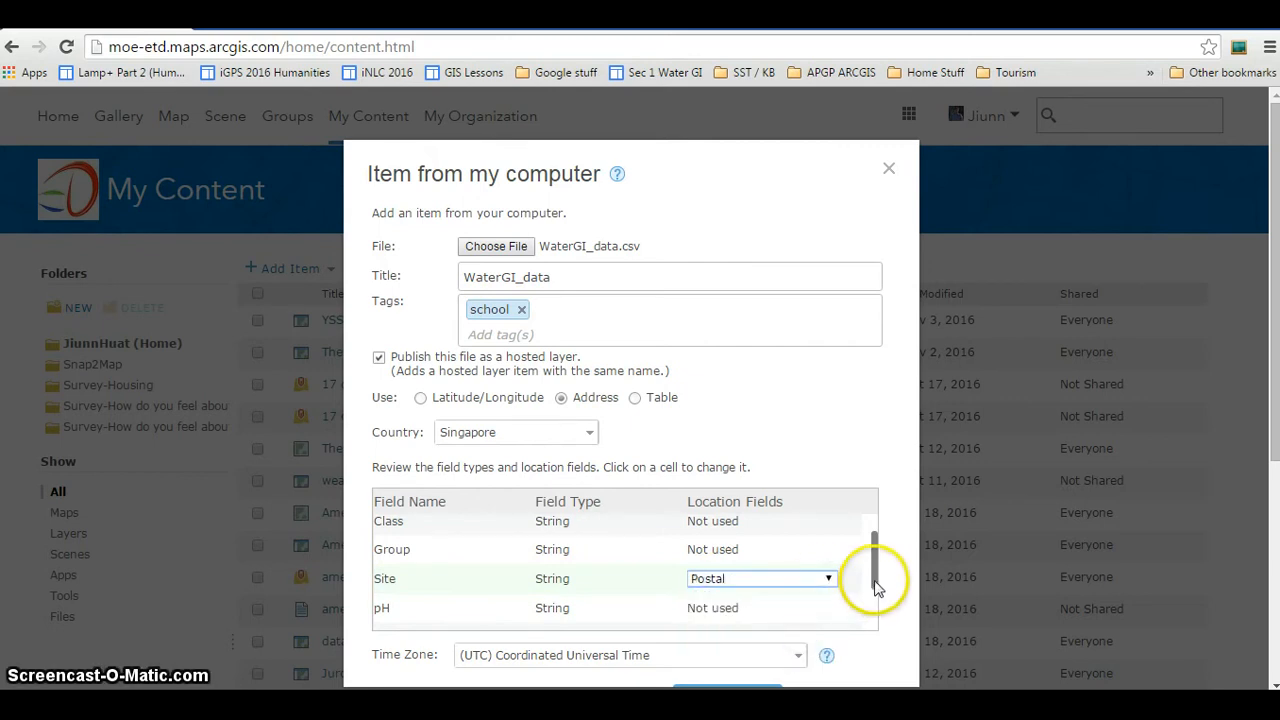
Set the field type of Date_Time to Date.
left_click_drag(875, 581, 877, 531)
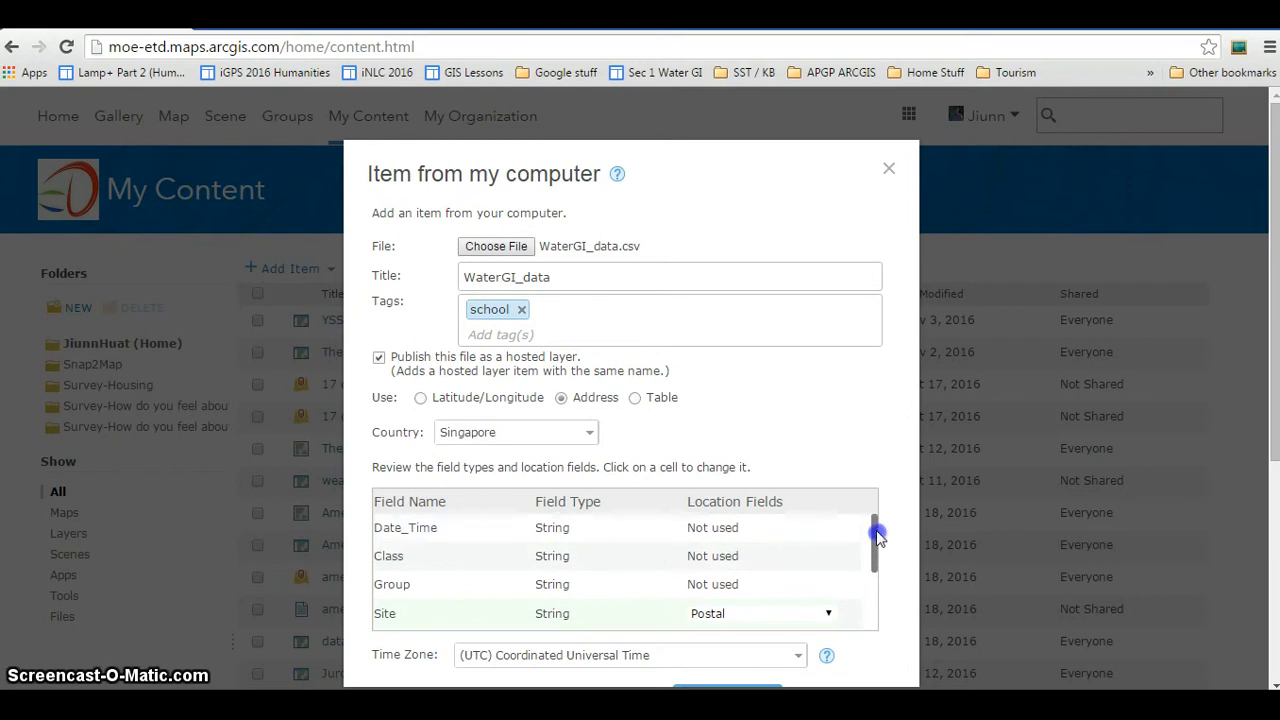
left_click(624, 537)
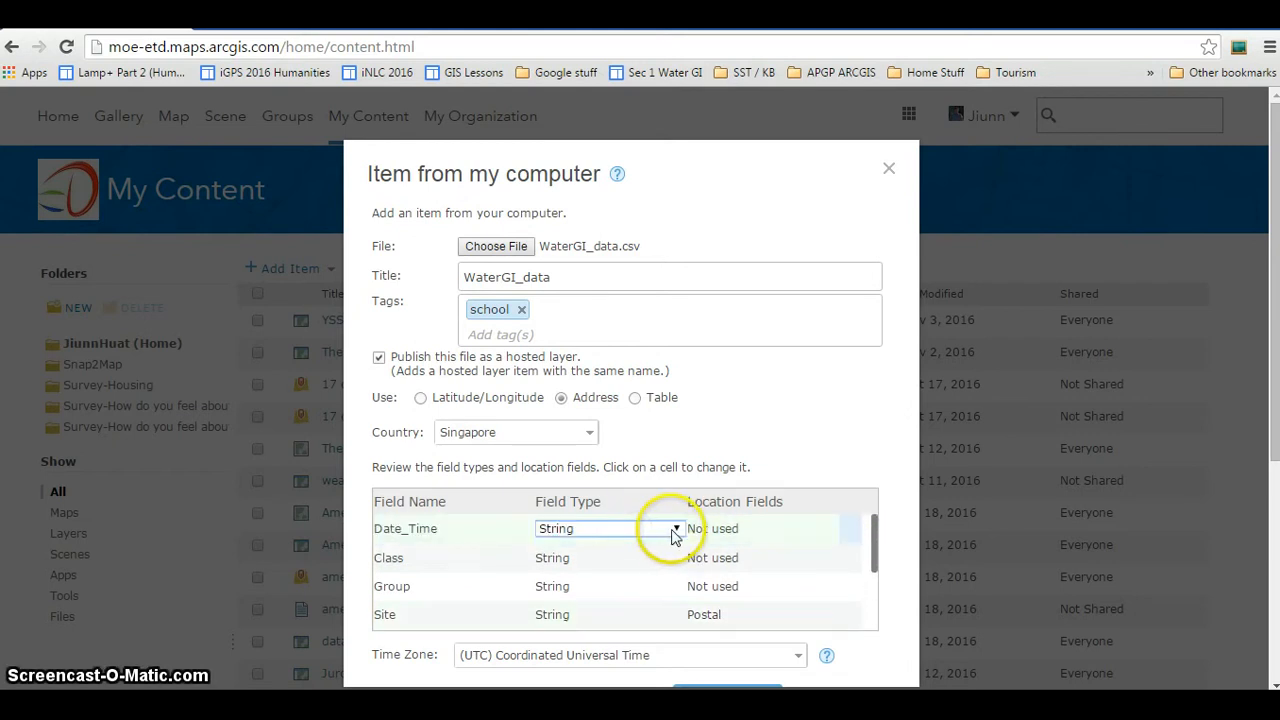
left_click(675, 529)
left_click(606, 634)
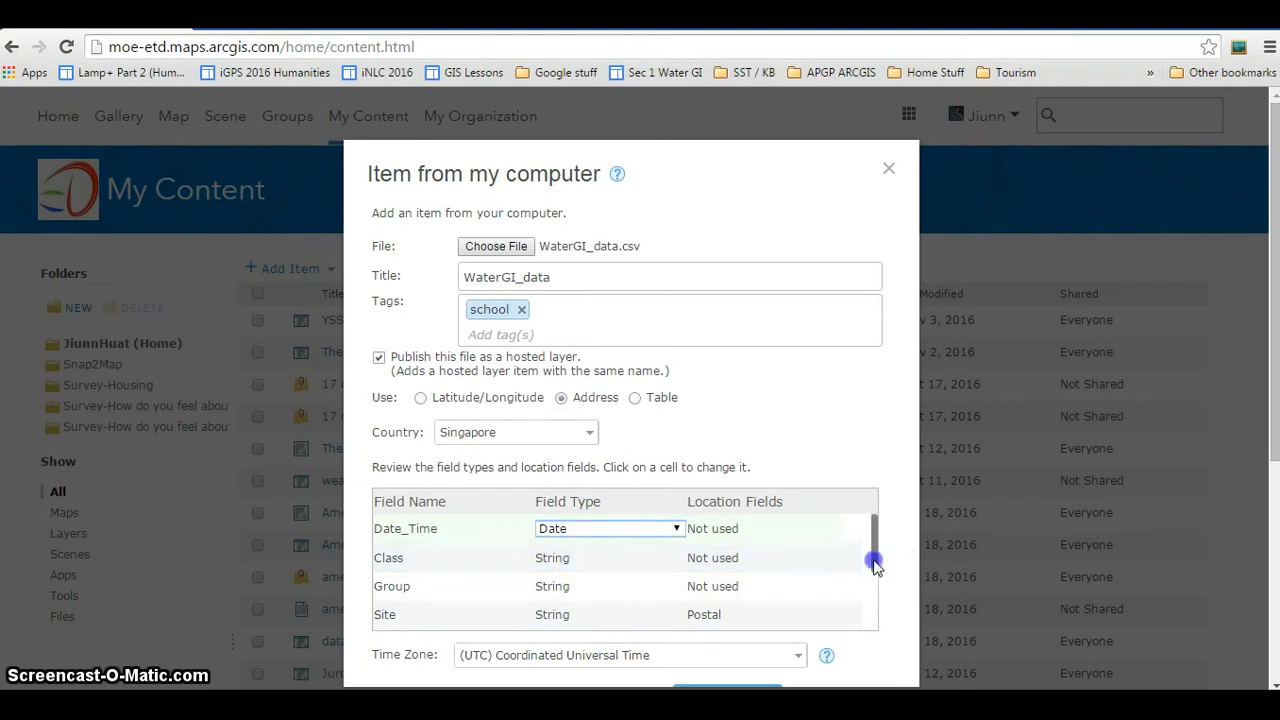
Set the field types of pH and DO to Single.
left_click_drag(874, 563, 874, 571)
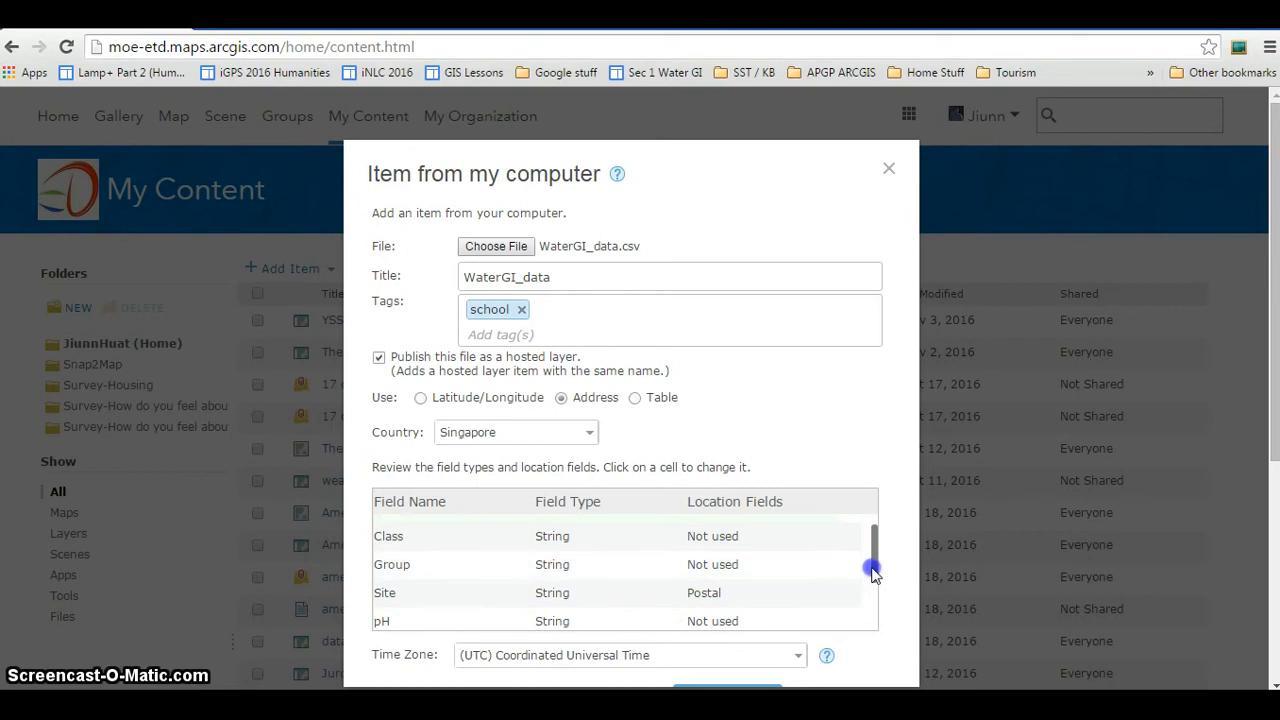
left_click_drag(871, 568, 873, 621)
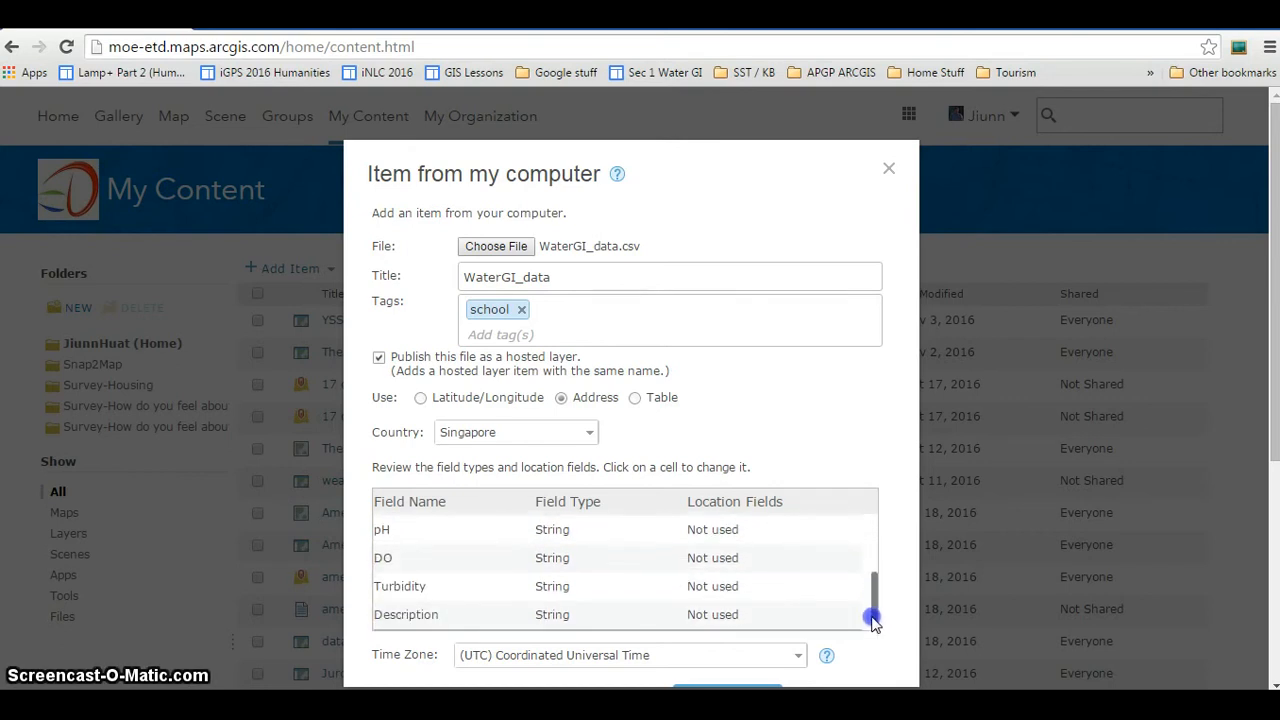
left_click(656, 534)
left_click(675, 534)
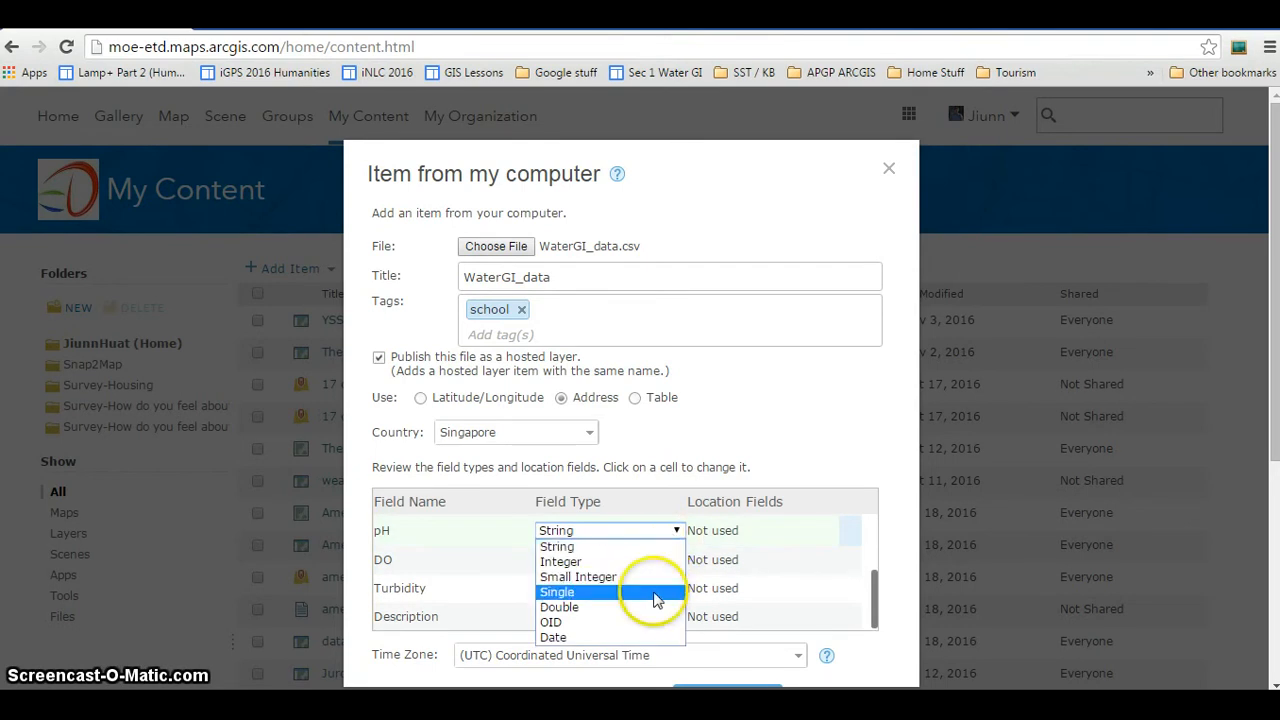
left_click(655, 594)
left_click(668, 564)
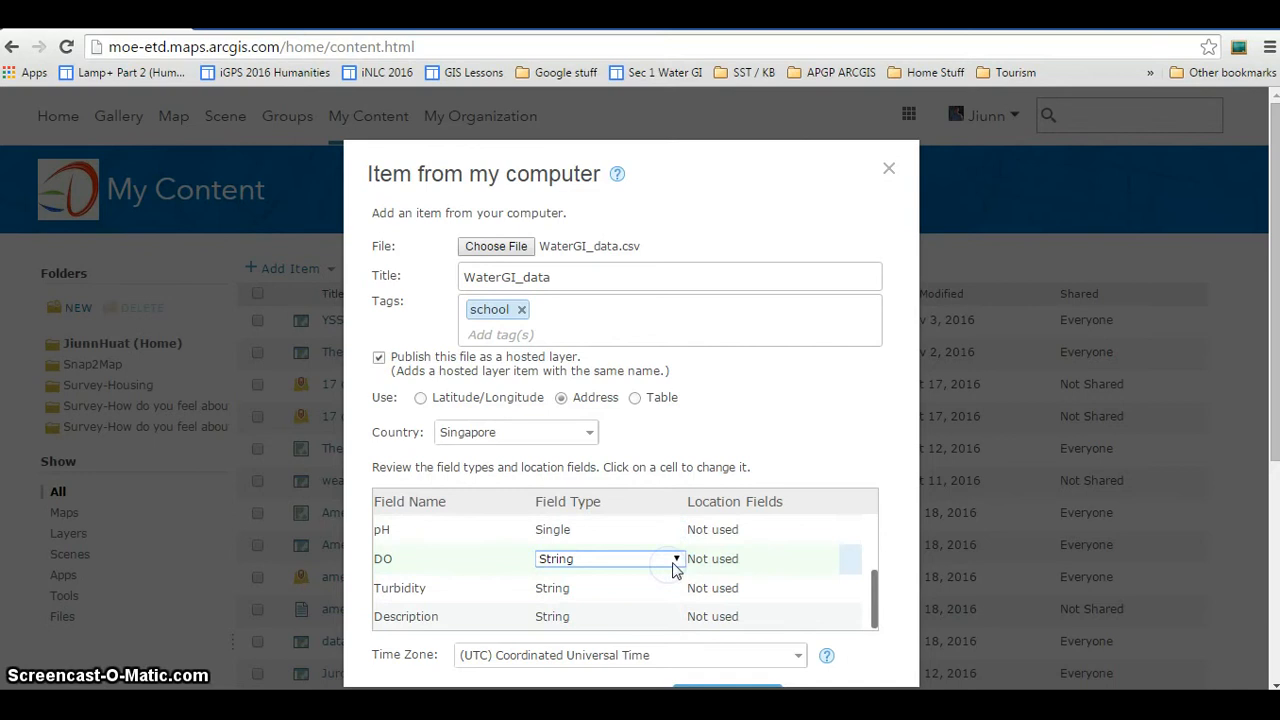
left_click(675, 563)
left_click(652, 617)
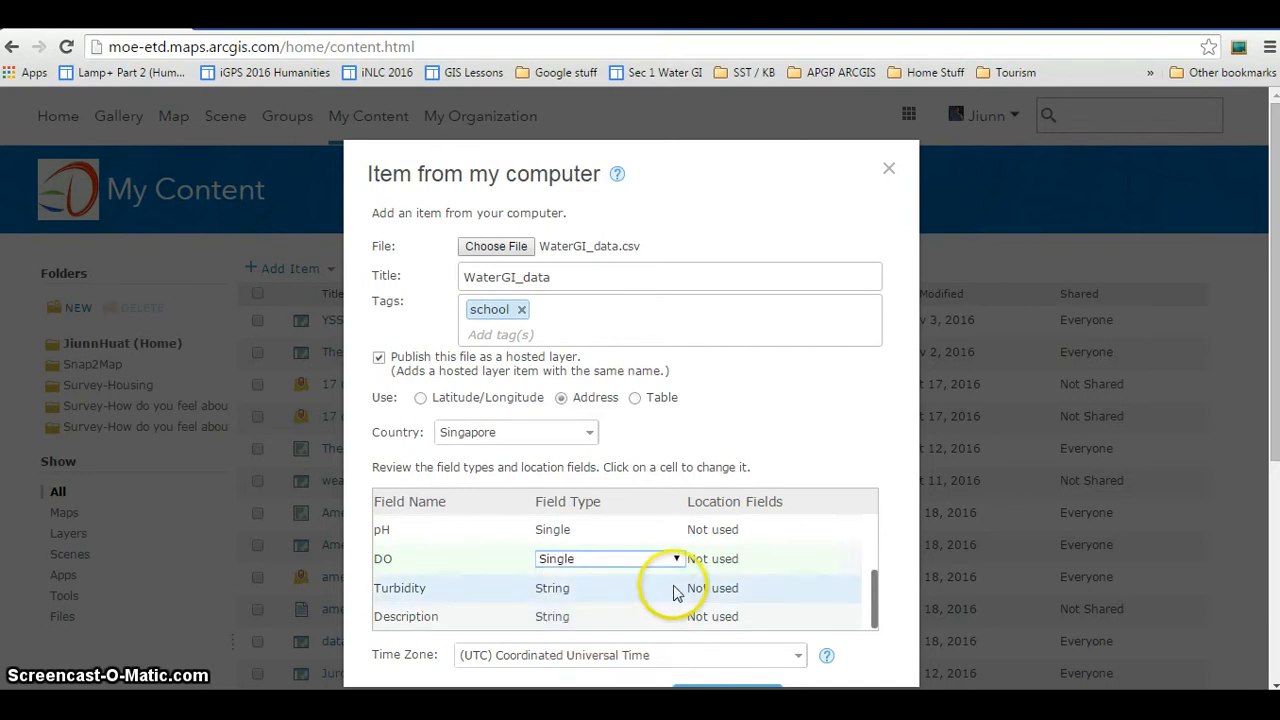
Set the field type of Turbidity to Single.
left_click(676, 590)
left_click(680, 588)
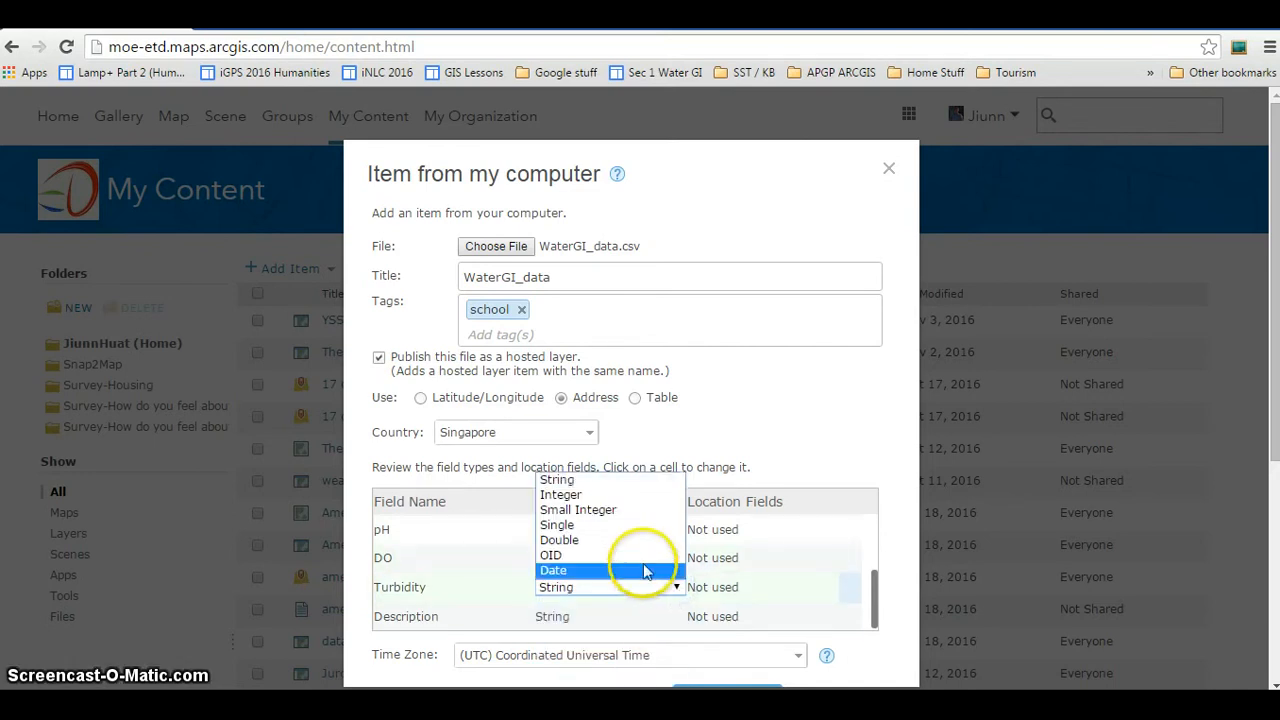
left_click(642, 526)
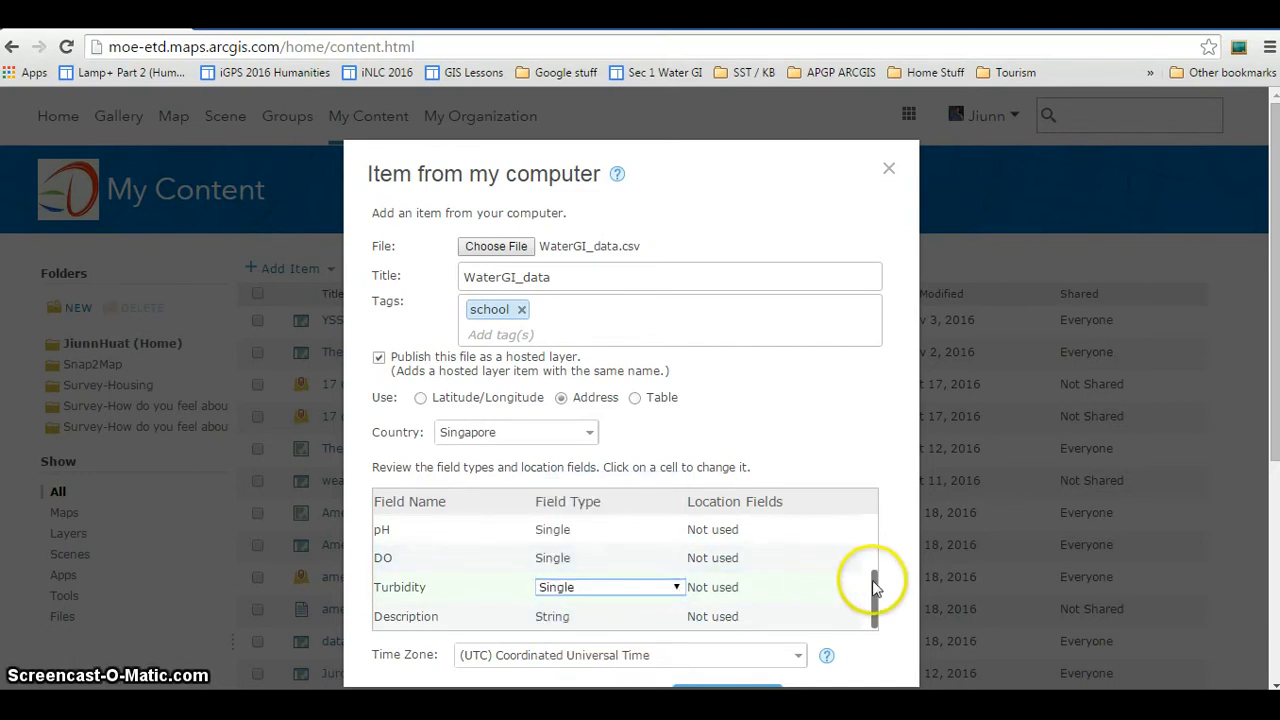
left_click_drag(874, 582, 872, 598)
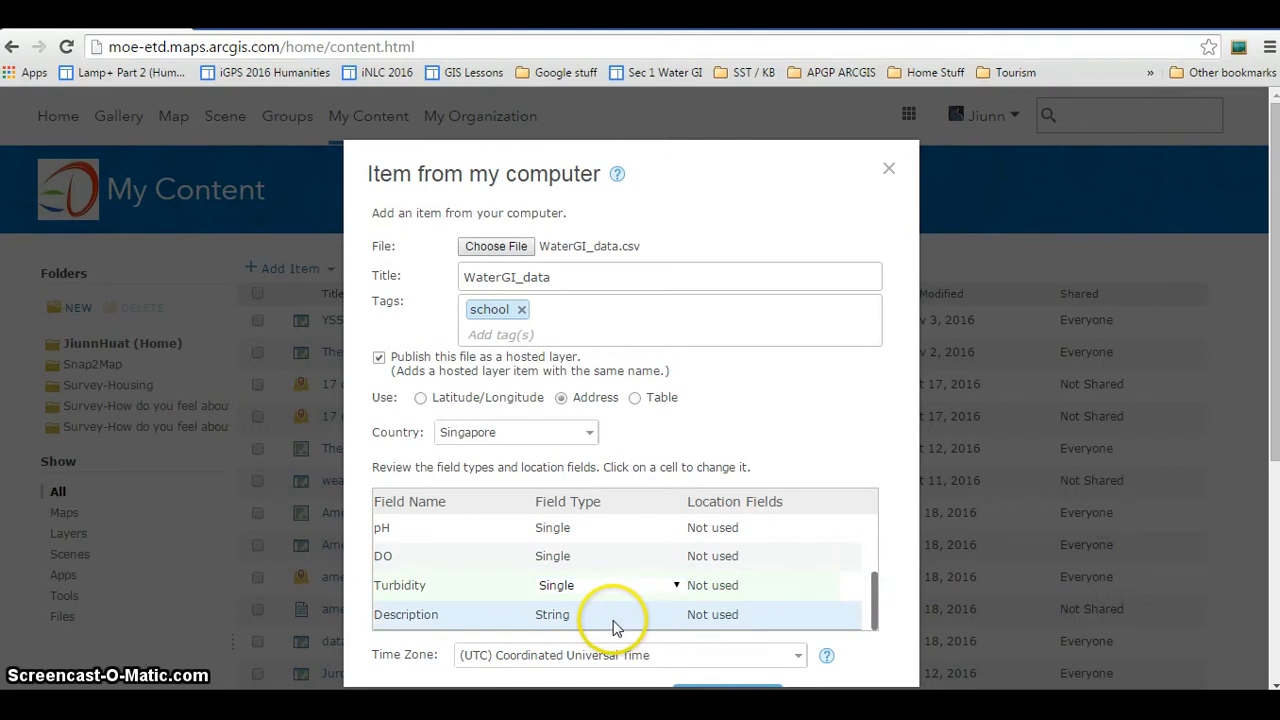
Set the time zone of the new item to (UTC+08:00) Kuala Lumpur, Singapore.
left_click(798, 656)
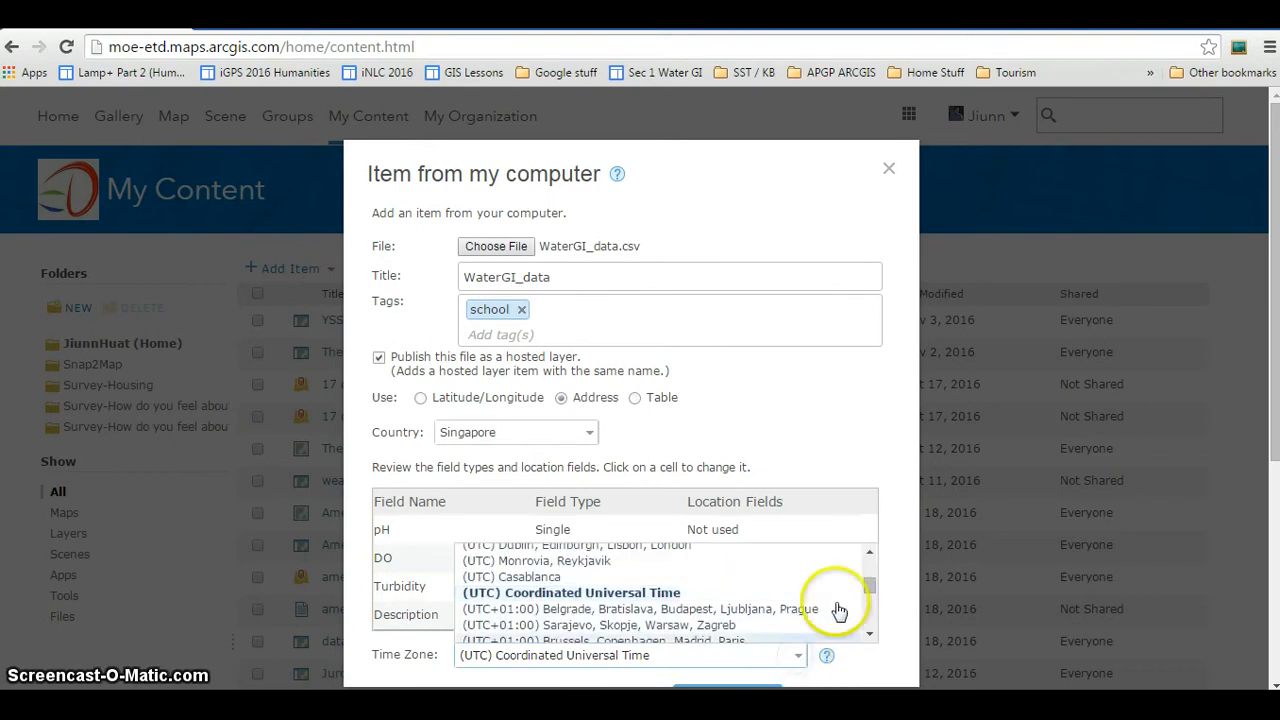
left_click_drag(870, 592, 866, 608)
left_click(730, 614)
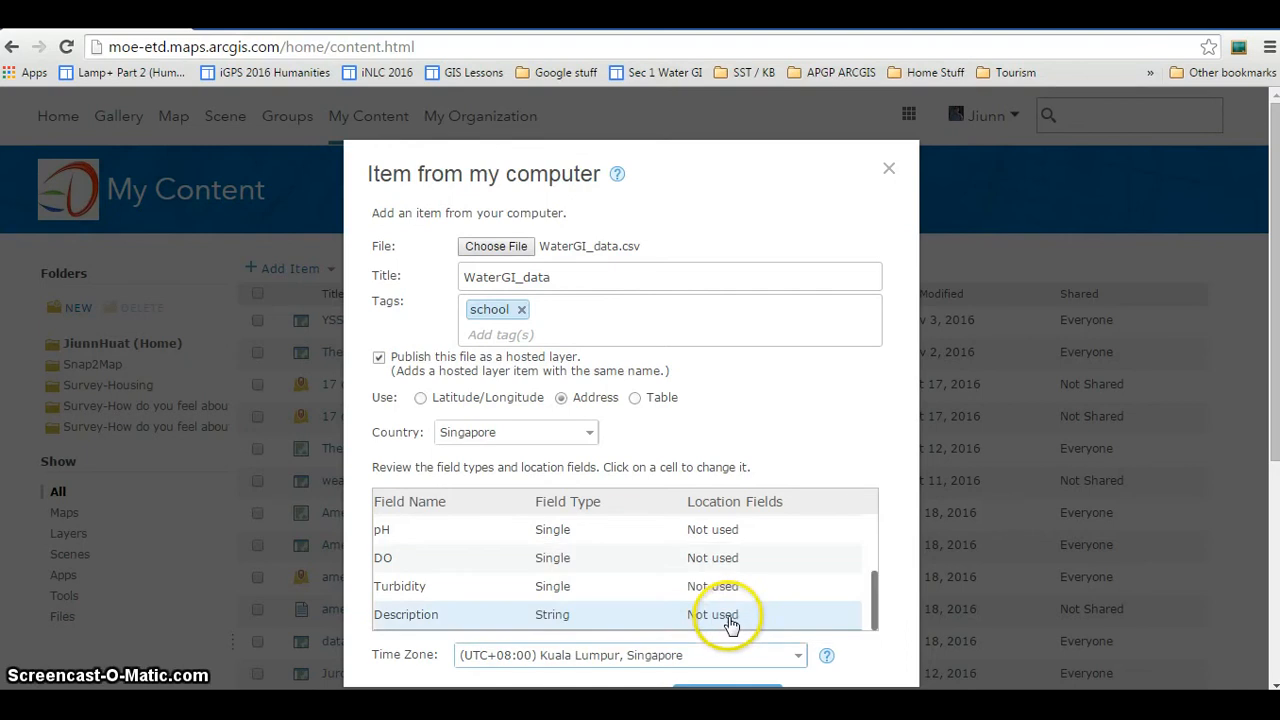
Add the configured WaterGI_data item to My Content and publish it as a hosted layer.
left_click_drag(877, 656, 881, 684)
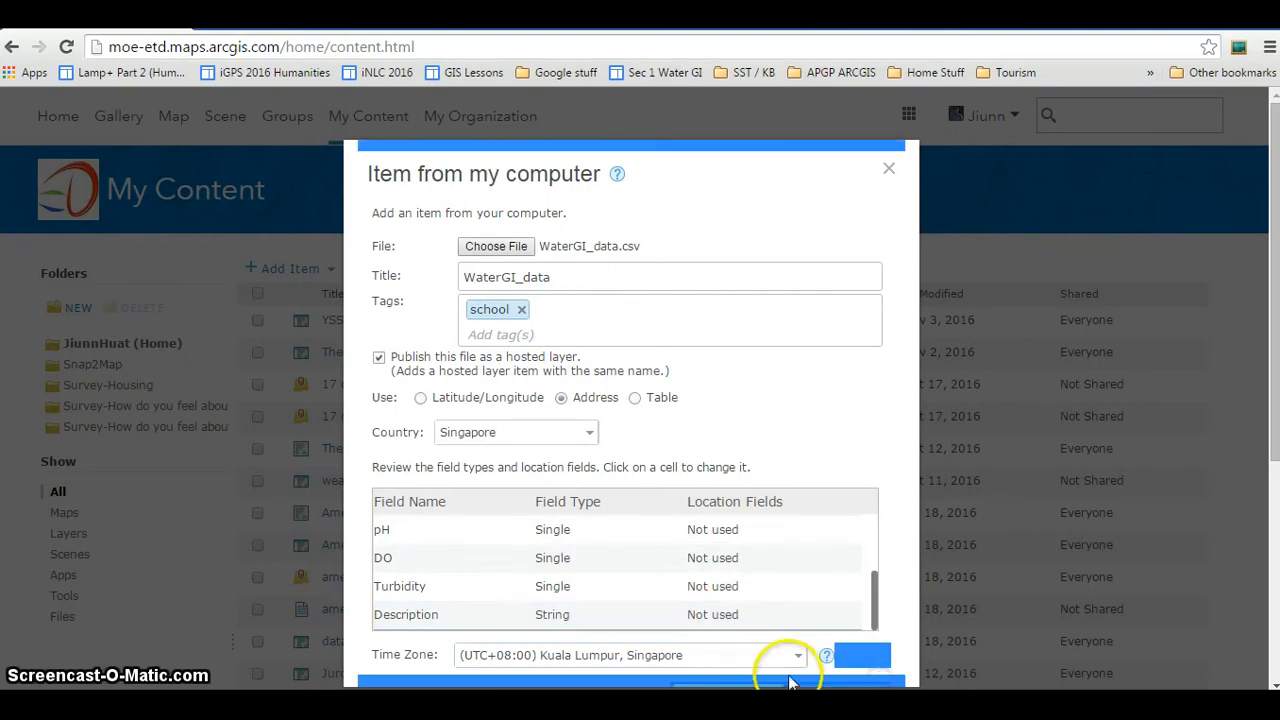
left_click(893, 661)
scroll(812, 604, "down", 1)
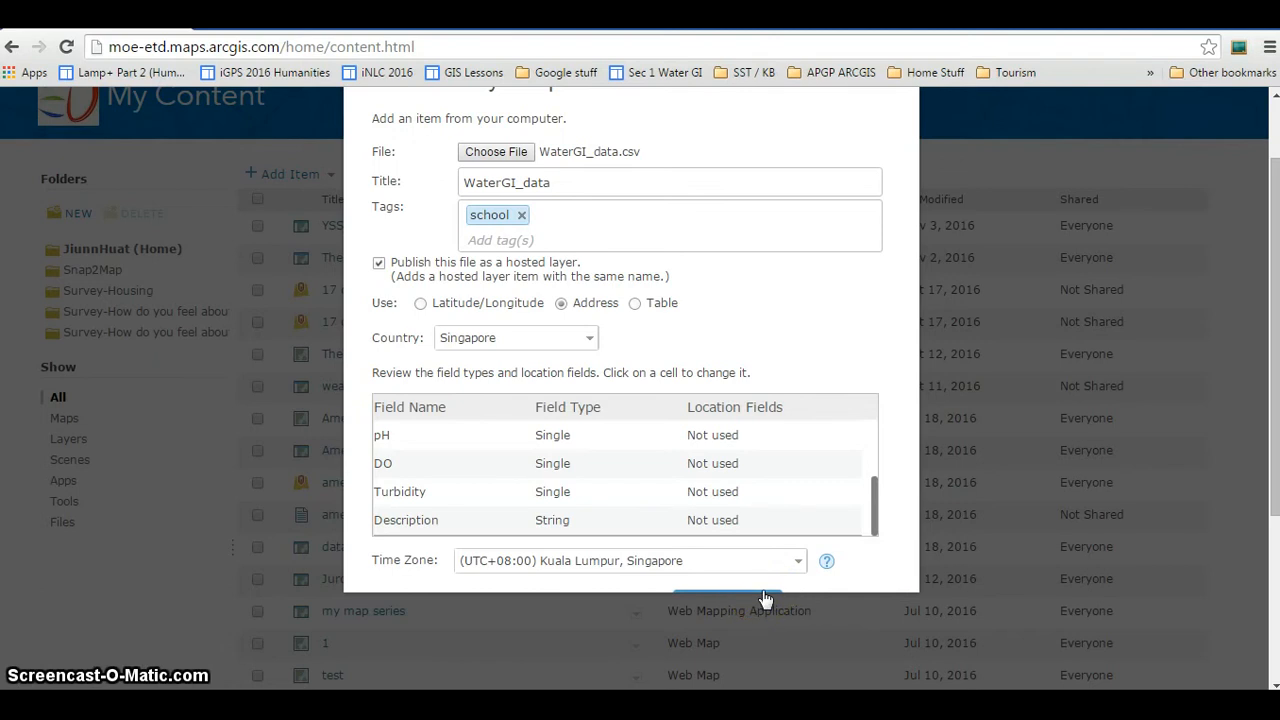
scroll(765, 598, "down", 1)
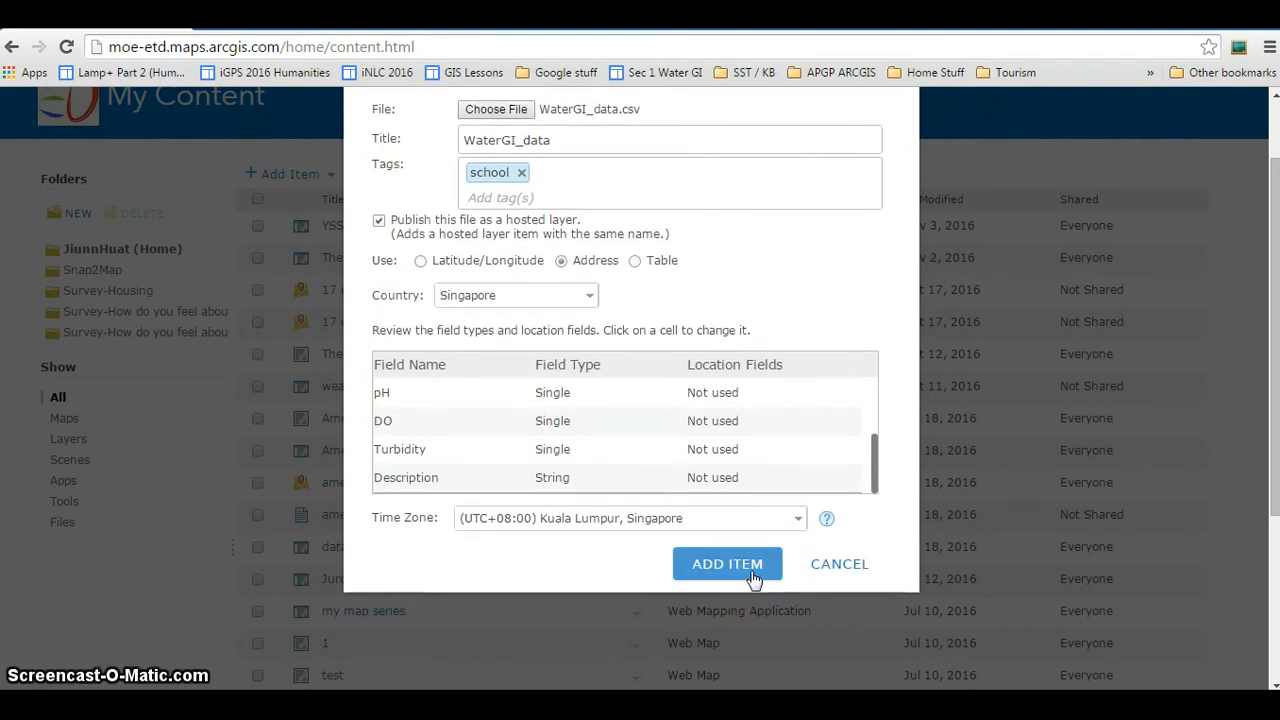
left_click(751, 578)
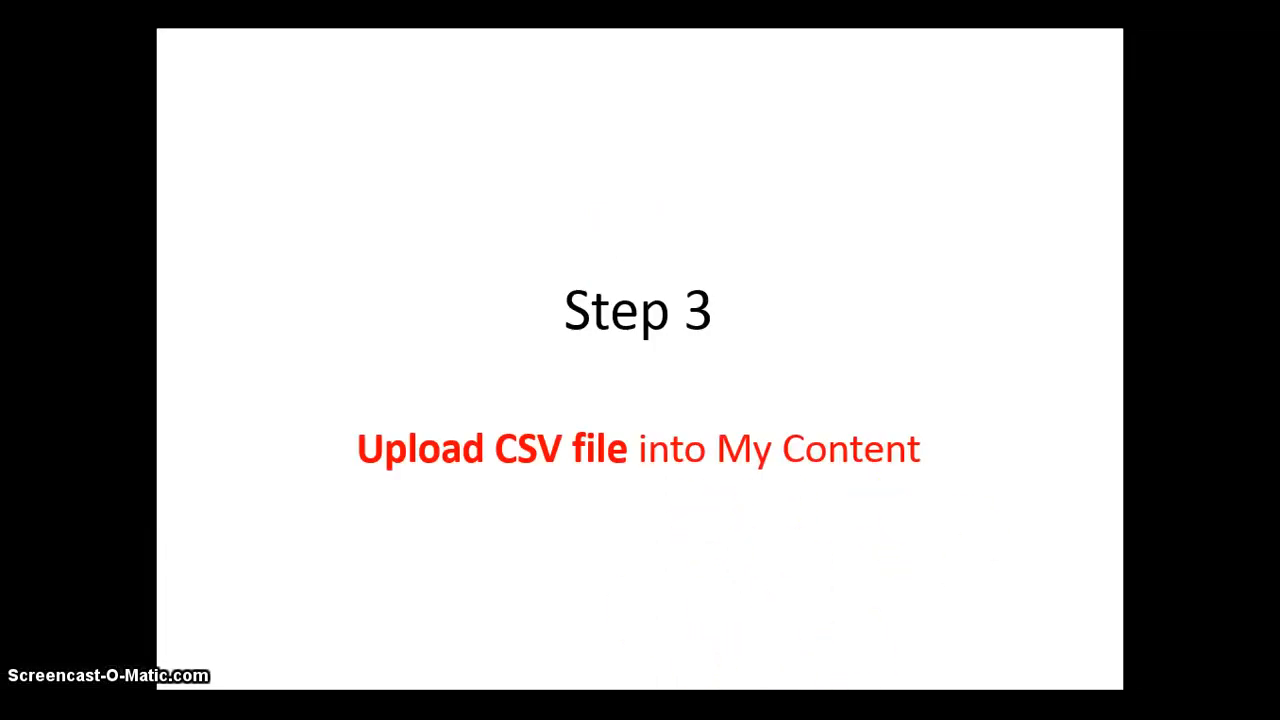
key("Right")
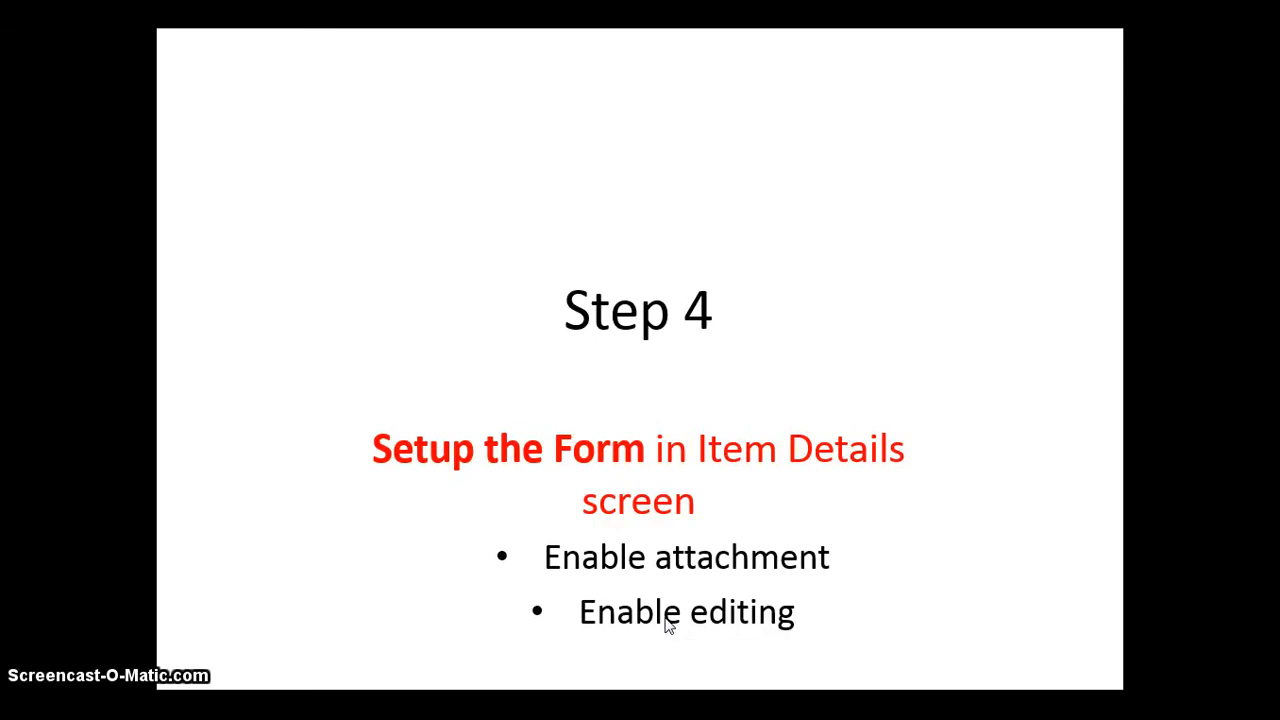
key("alt+Tab")
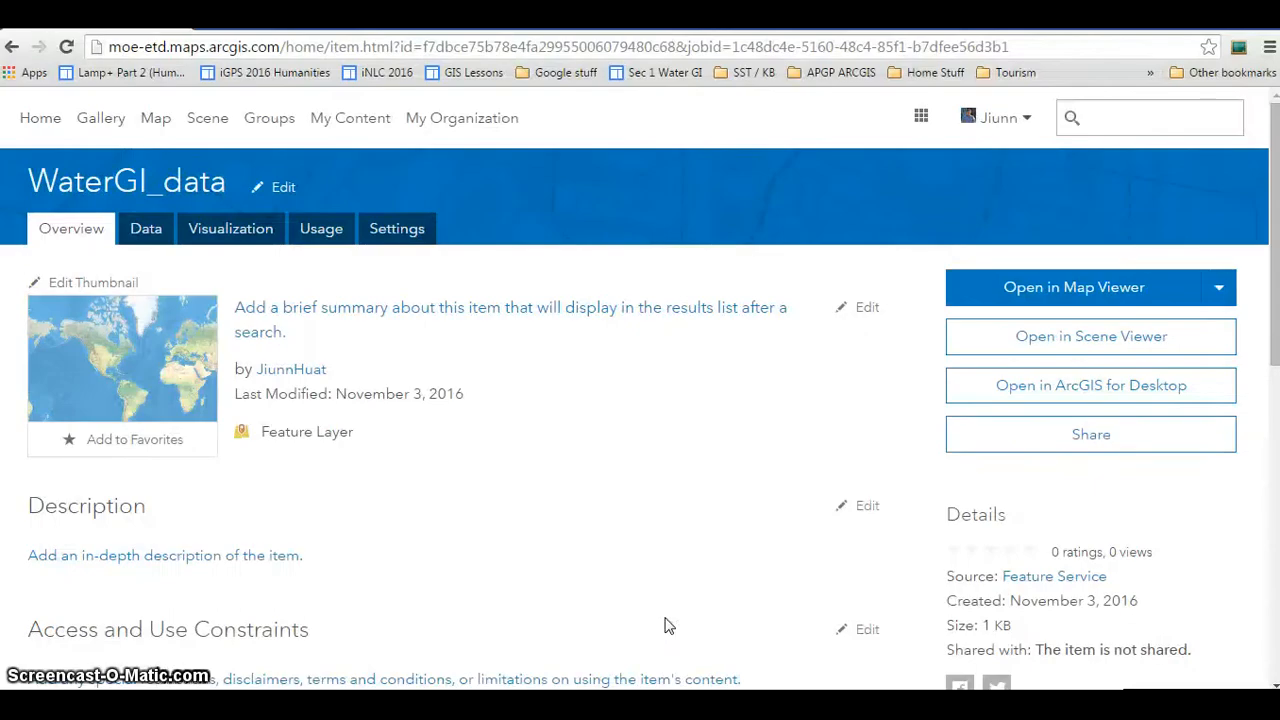
Enable attachments for the WaterGI_data layer on its item details page.
scroll(667, 374, "down", 2)
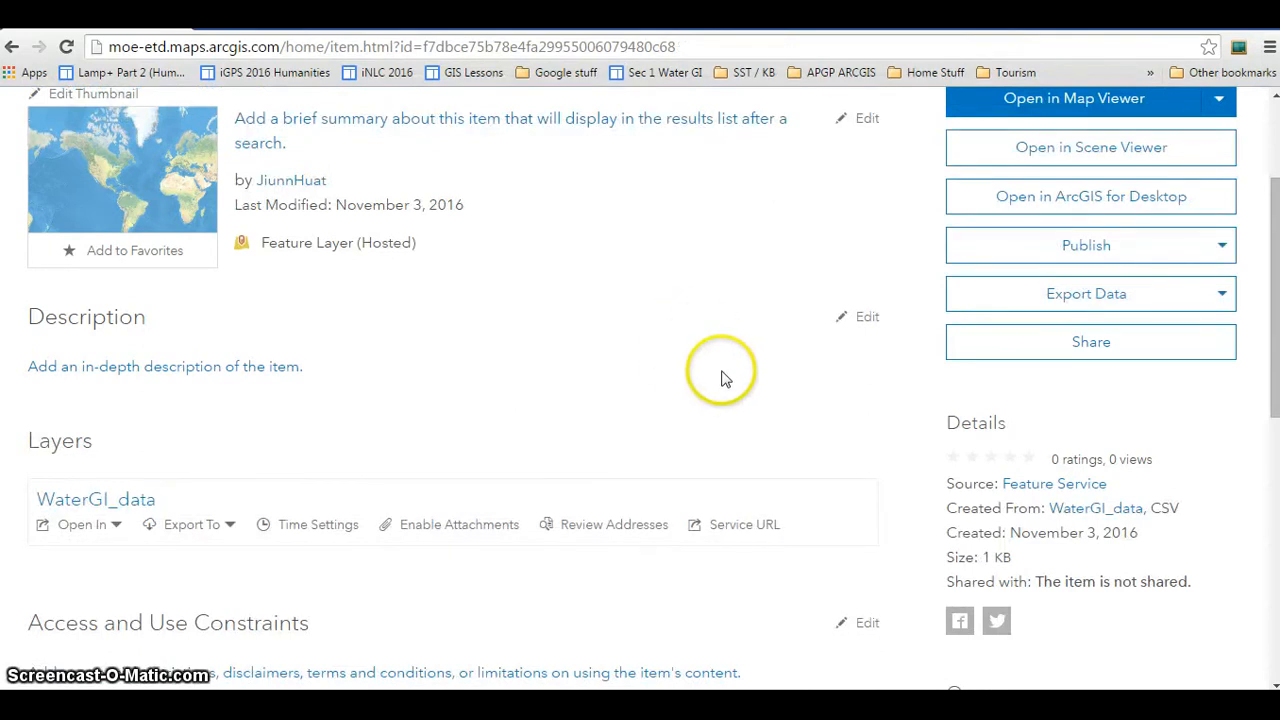
scroll(729, 341, "up", 1)
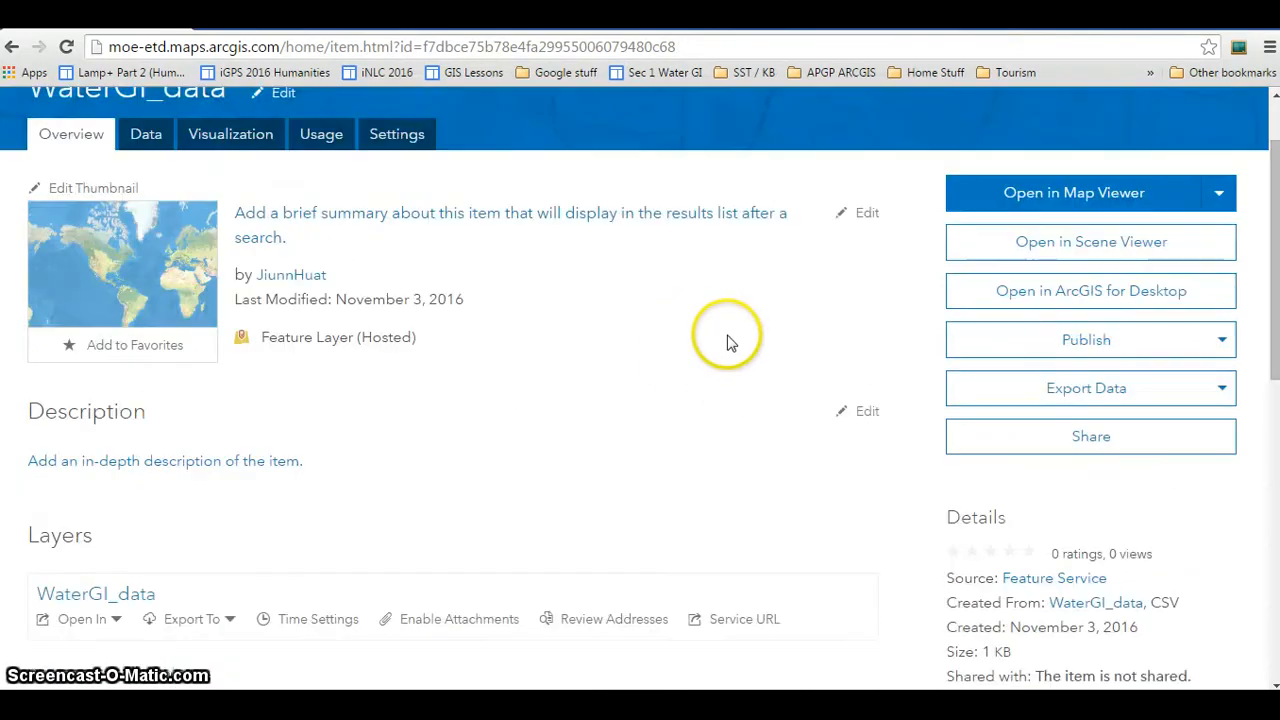
scroll(722, 345, "up", 1)
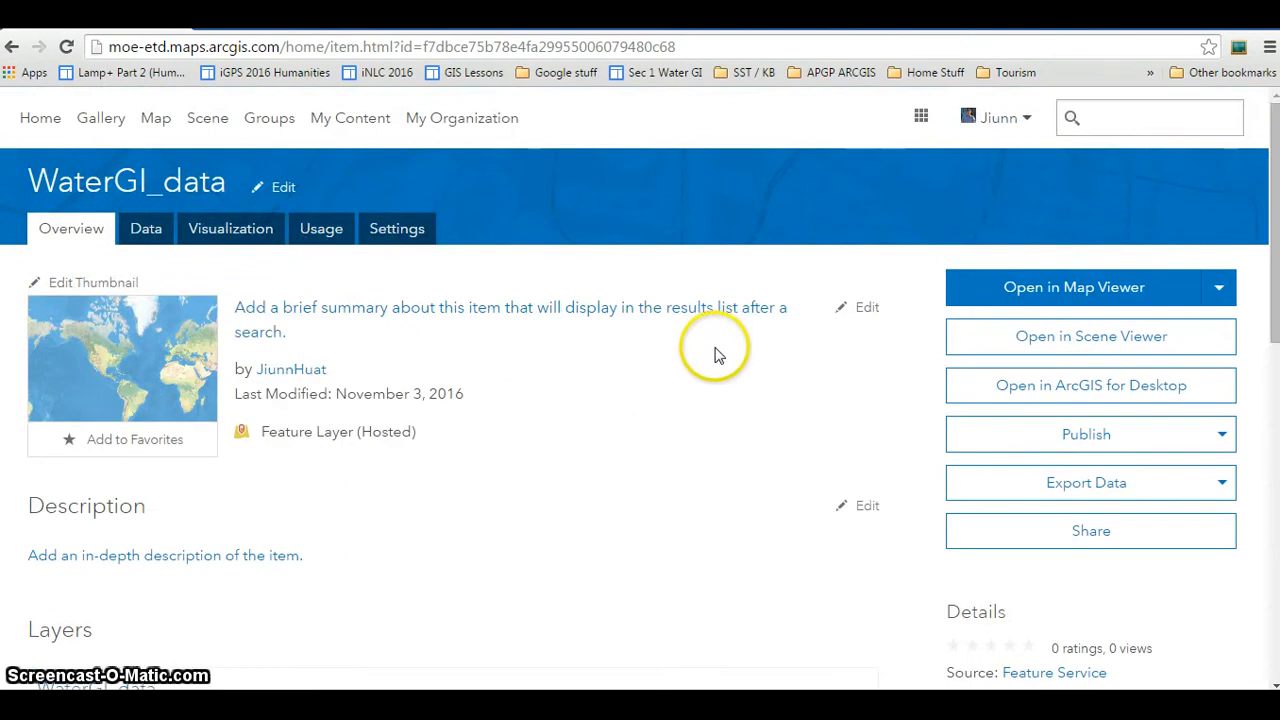
scroll(716, 355, "down", 2)
scroll(720, 350, "down", 1)
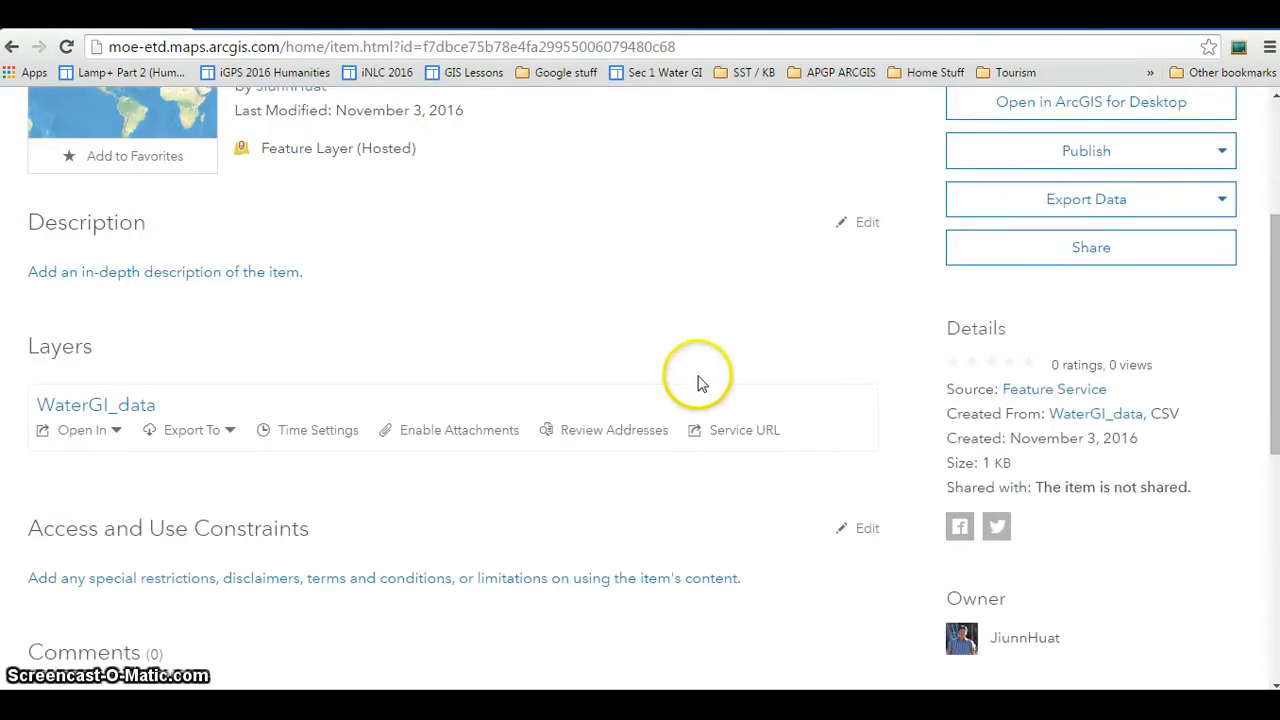
left_click(472, 438)
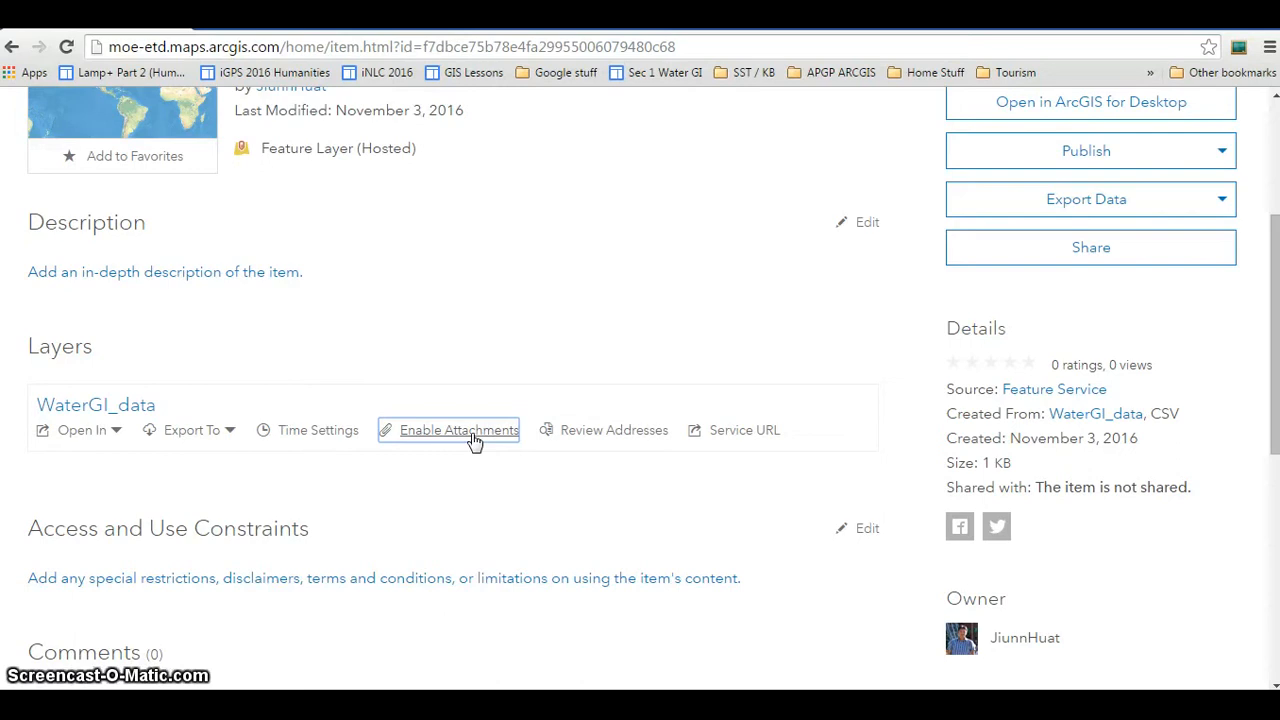
left_click(472, 440)
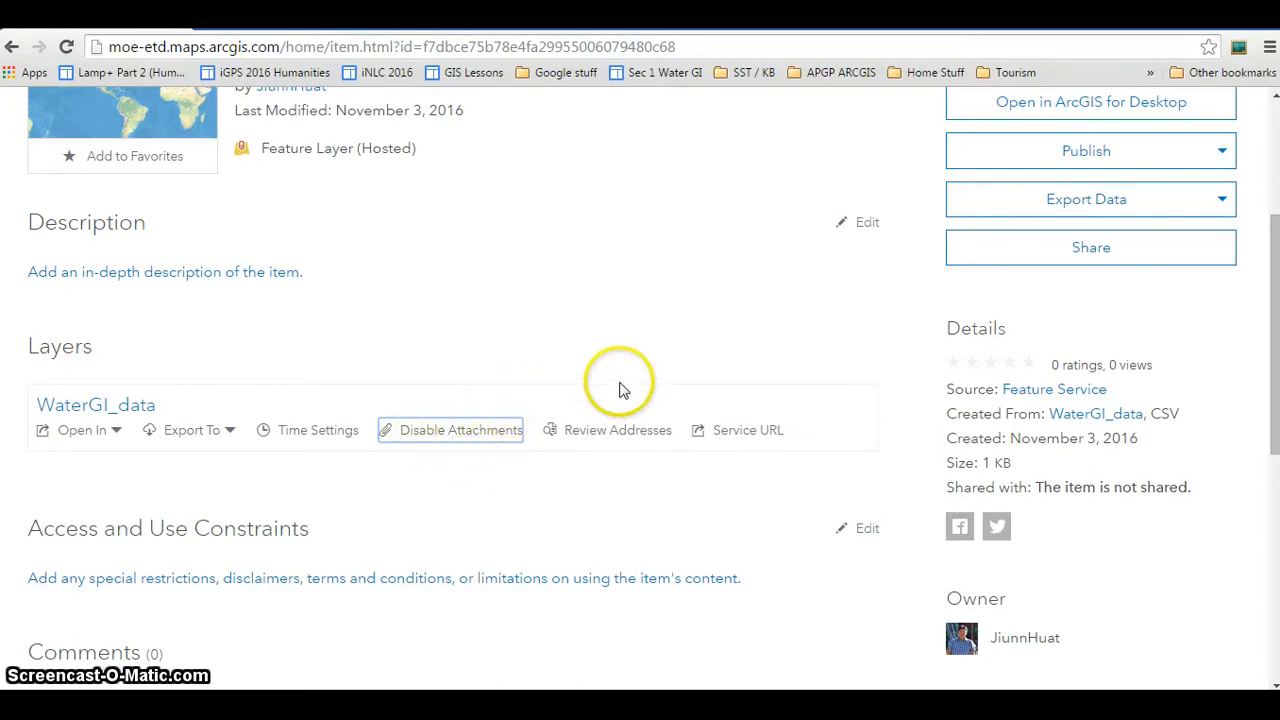
Enable editing in the hosted feature layer settings of WaterGI_data.
scroll(640, 380, "up", 3)
scroll(657, 372, "down", 1)
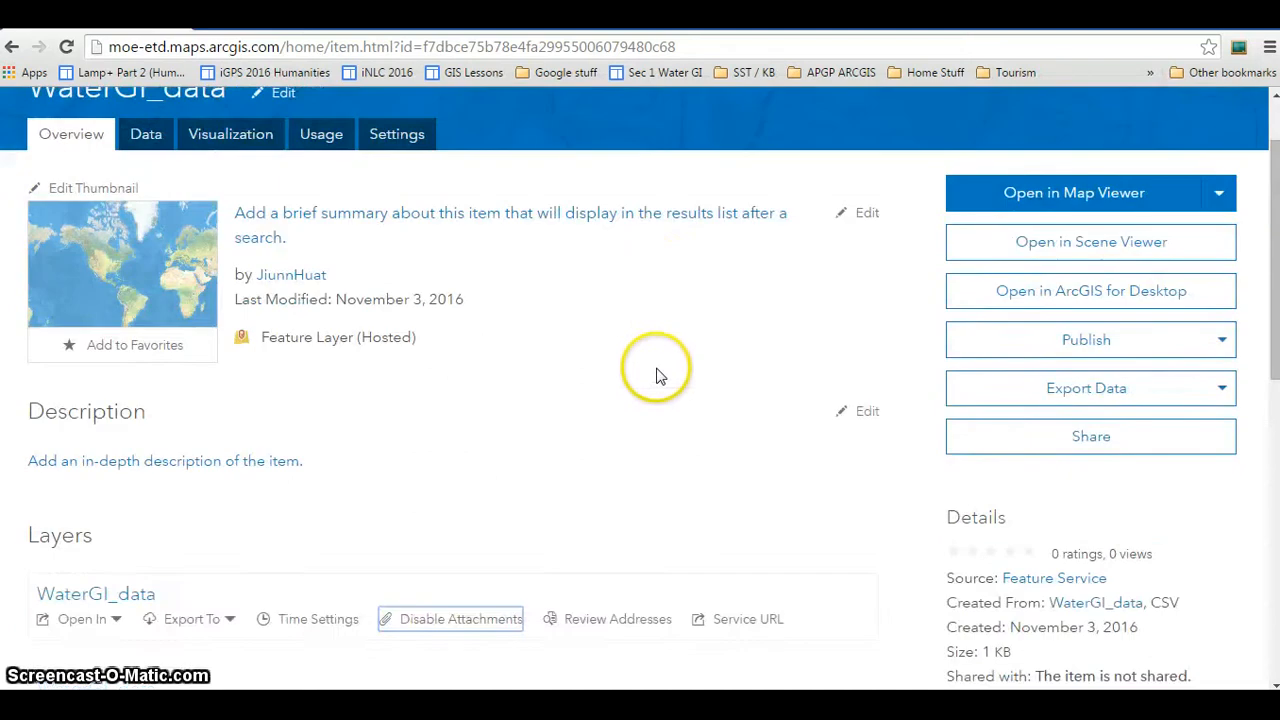
scroll(655, 373, "up", 1)
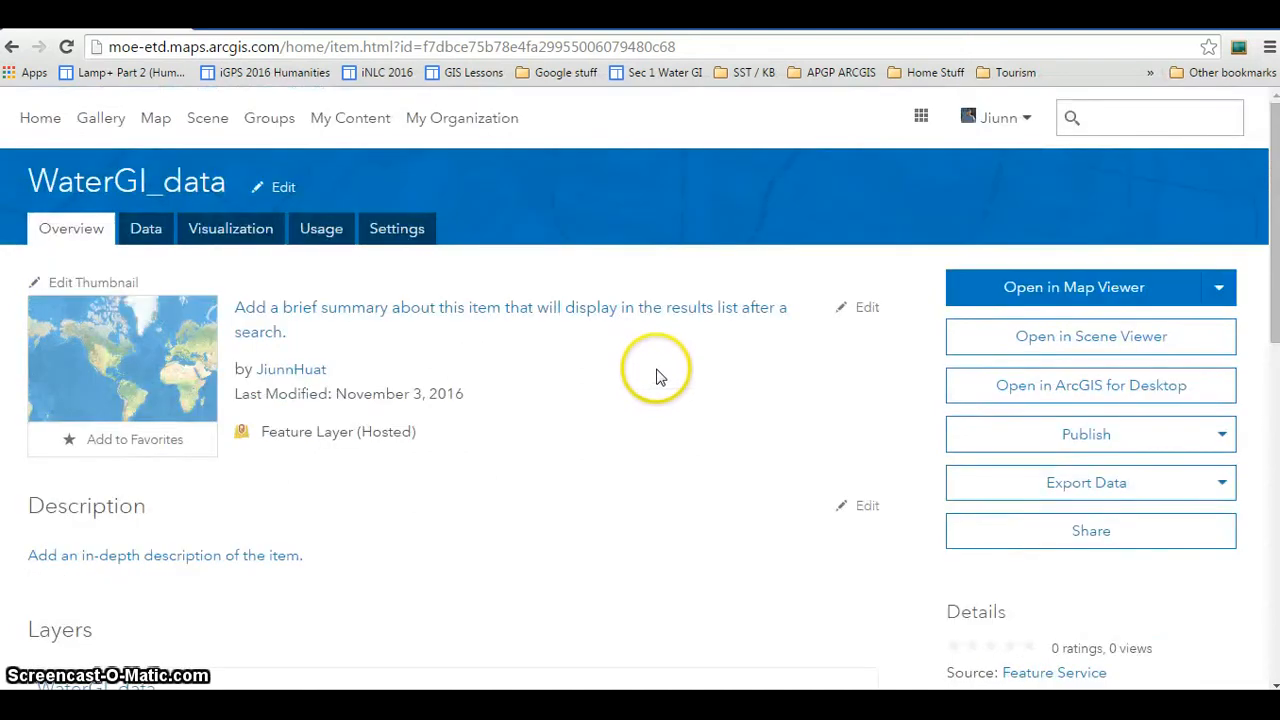
left_click(405, 237)
scroll(555, 355, "down", 1)
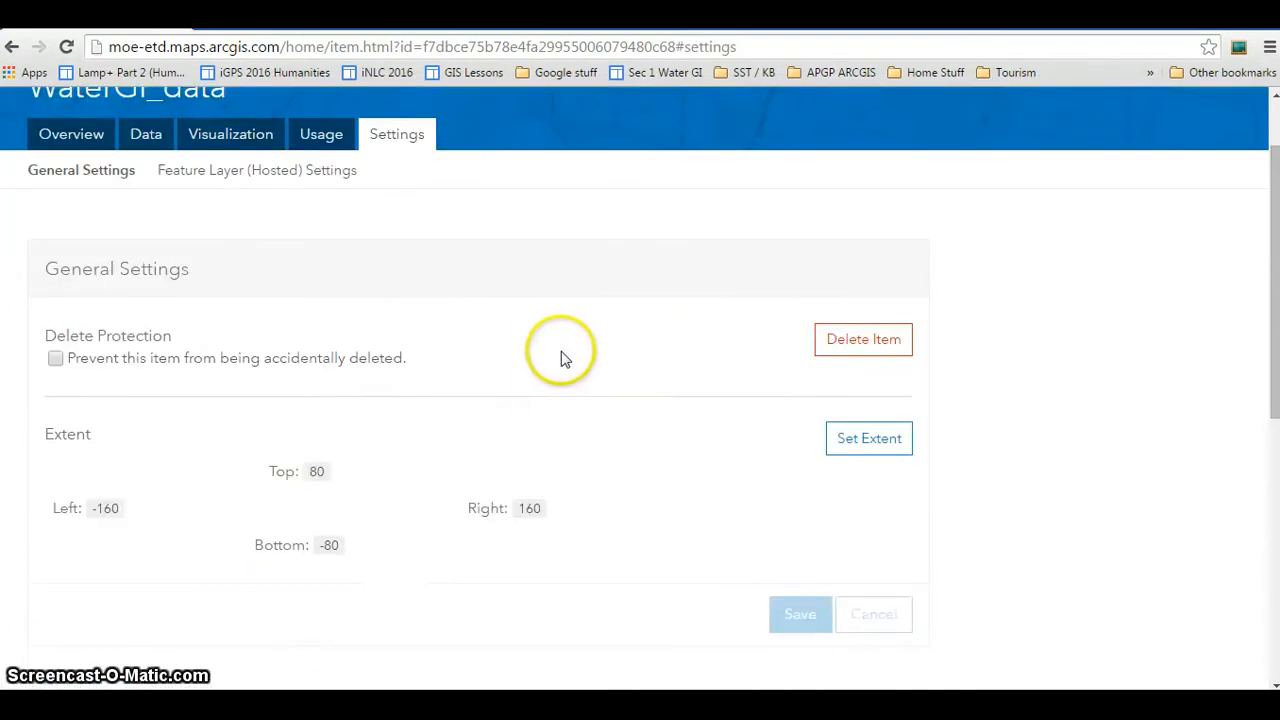
scroll(560, 358, "down", 5)
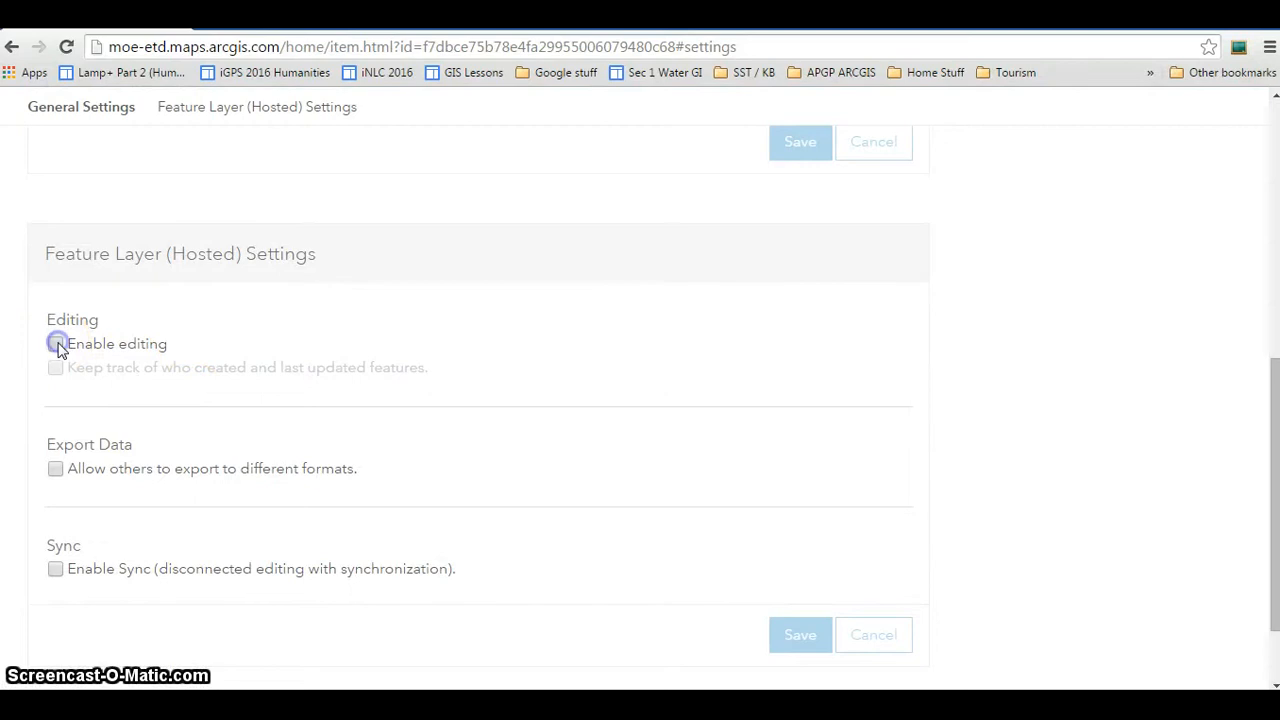
left_click(56, 344)
Allow others to export the layer's data to different formats and save the hosted feature layer settings.
scroll(392, 410, "down", 1)
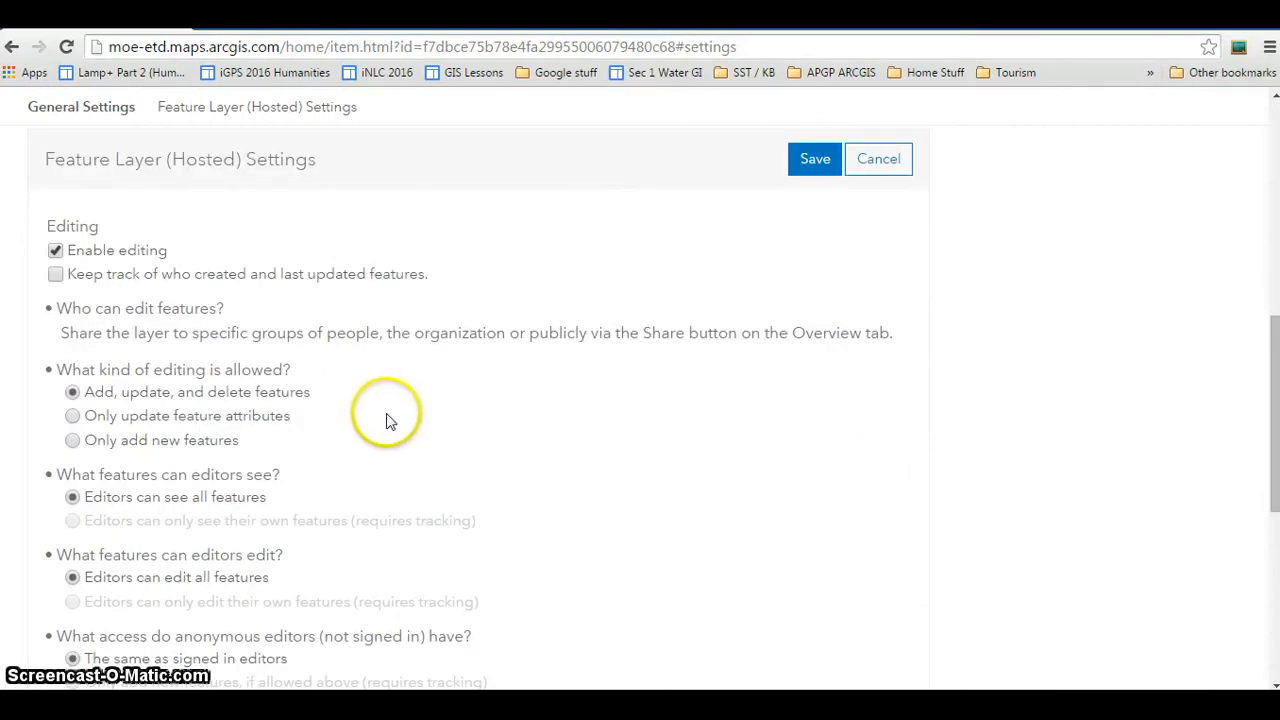
scroll(389, 420, "down", 1)
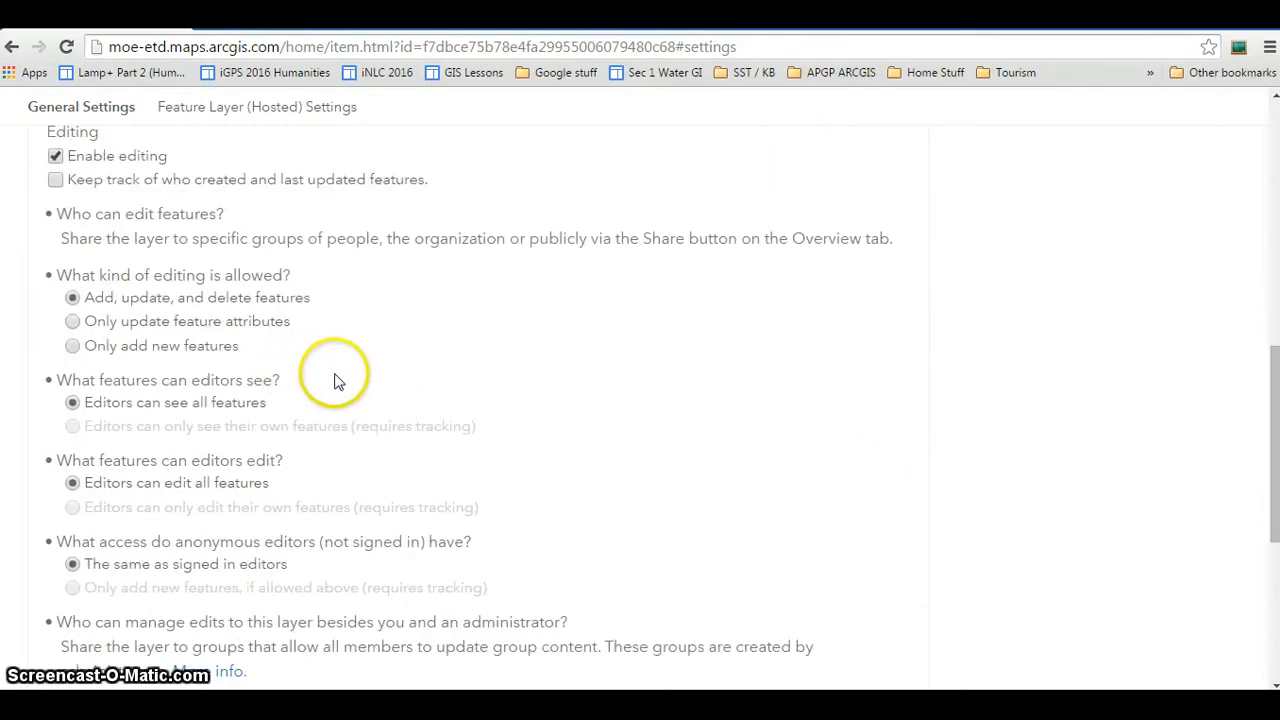
scroll(340, 382, "down", 1)
scroll(405, 392, "down", 2)
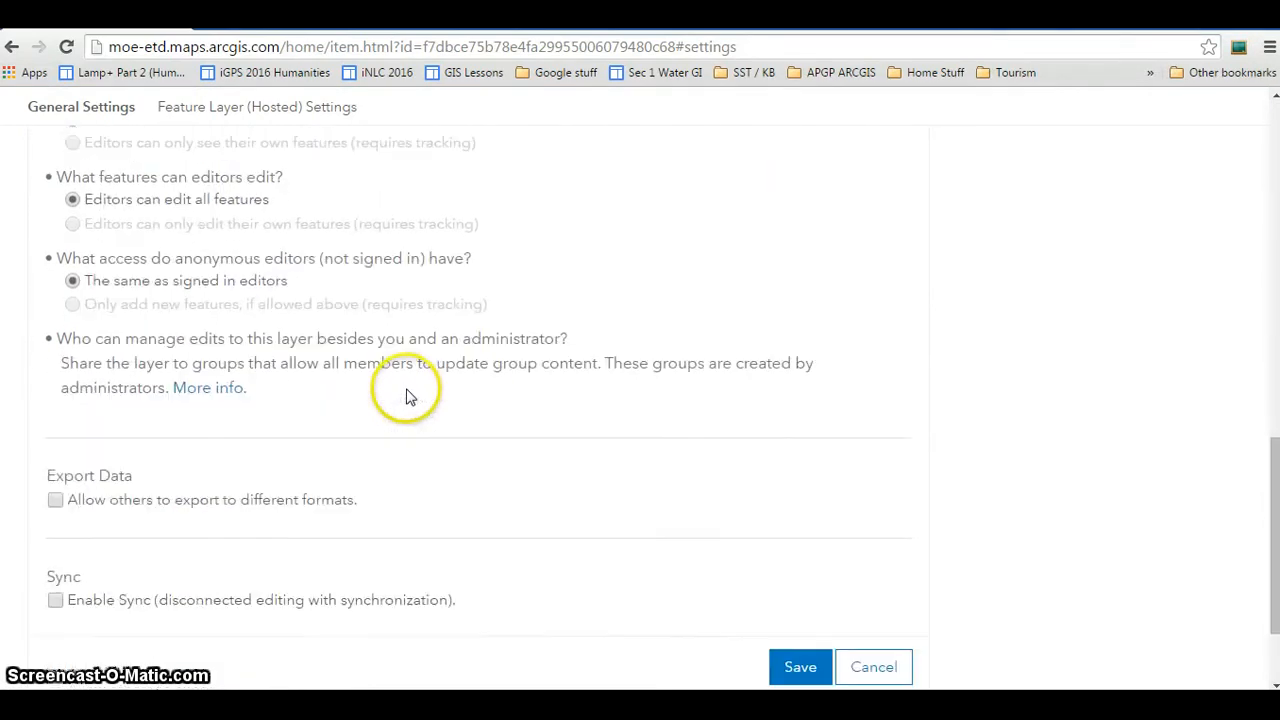
scroll(413, 397, "down", 1)
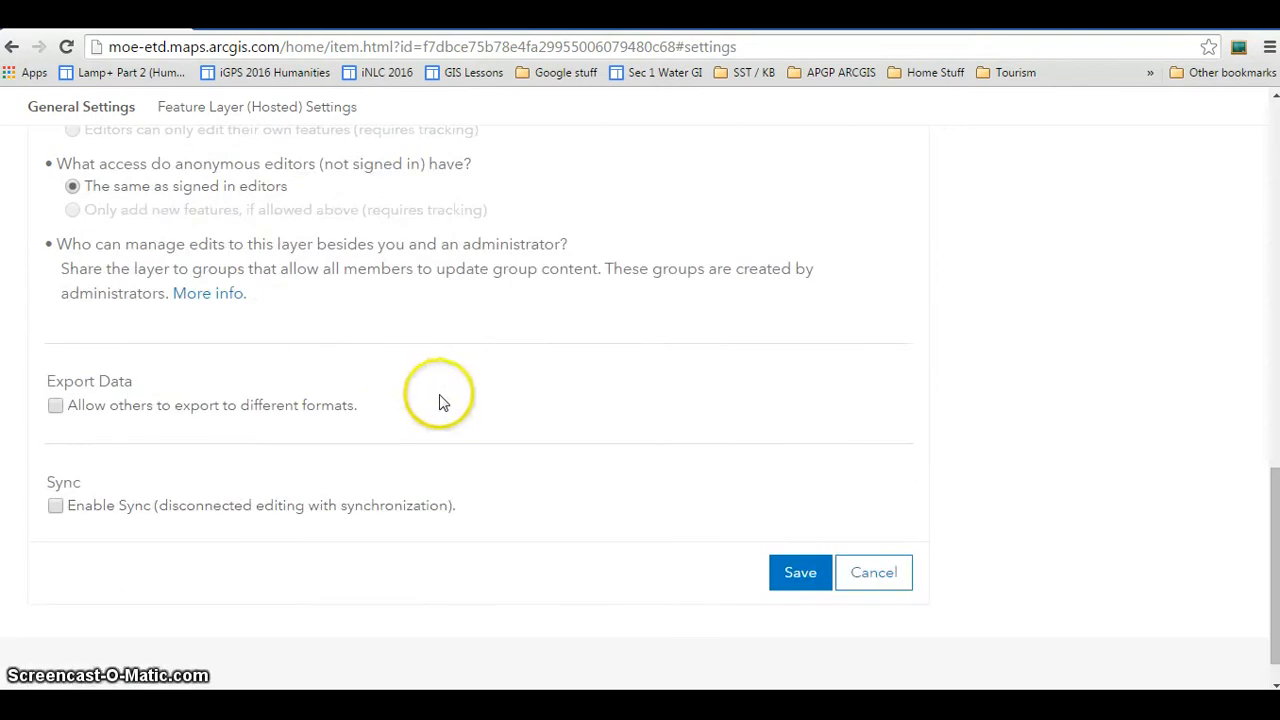
left_click(57, 407)
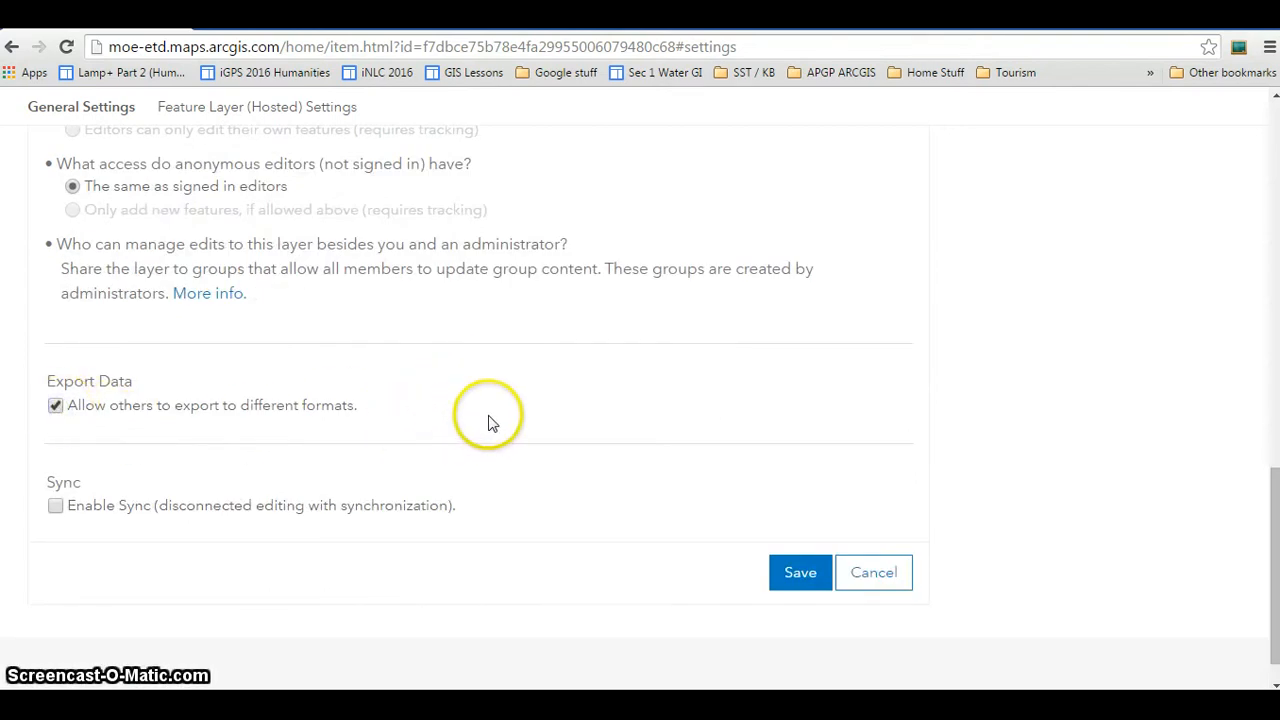
scroll(486, 423, "down", 1)
left_click(805, 532)
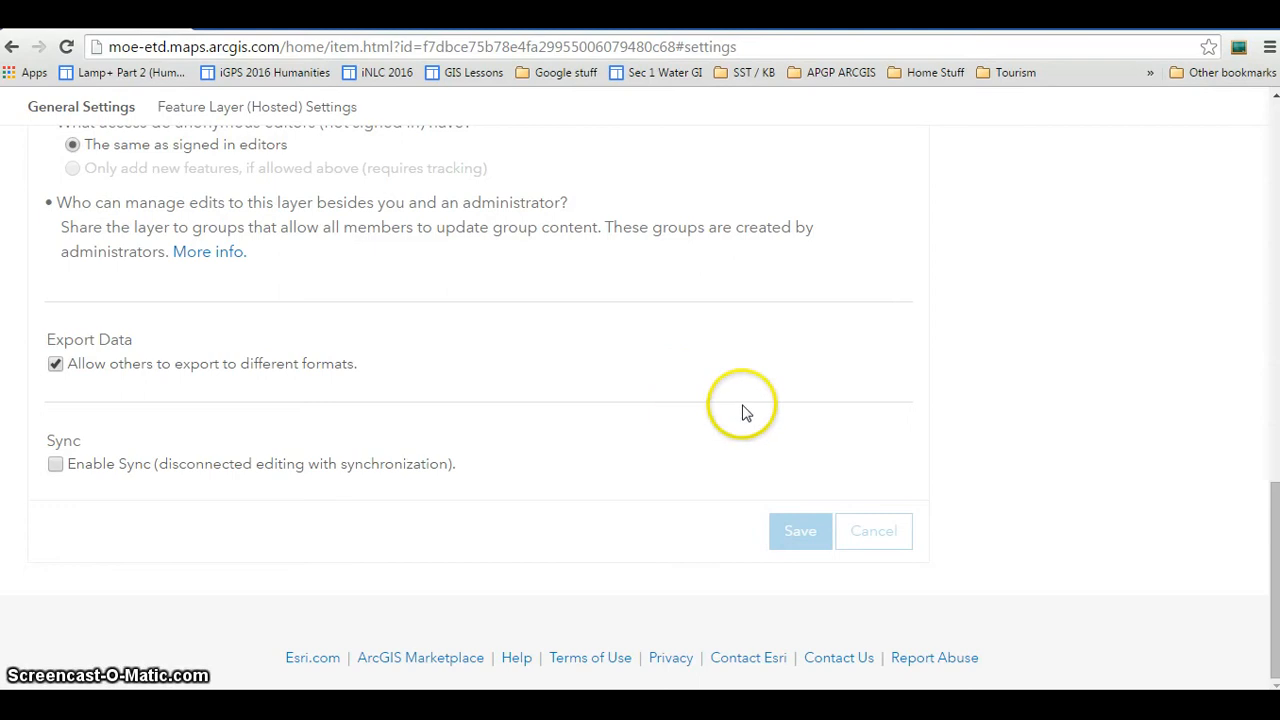
Add the WaterGI_data layer to a new map in Map Viewer from the item's overview.
scroll(745, 410, "up", 6)
scroll(745, 410, "up", 6)
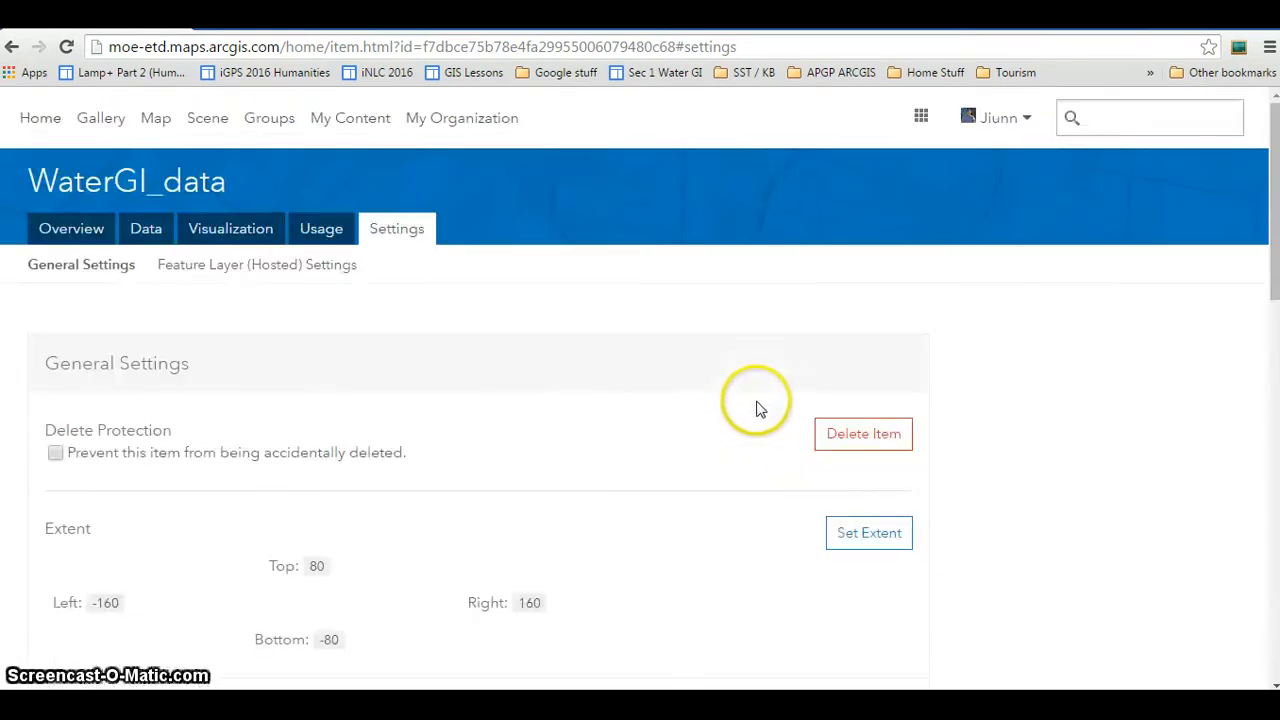
left_click(54, 234)
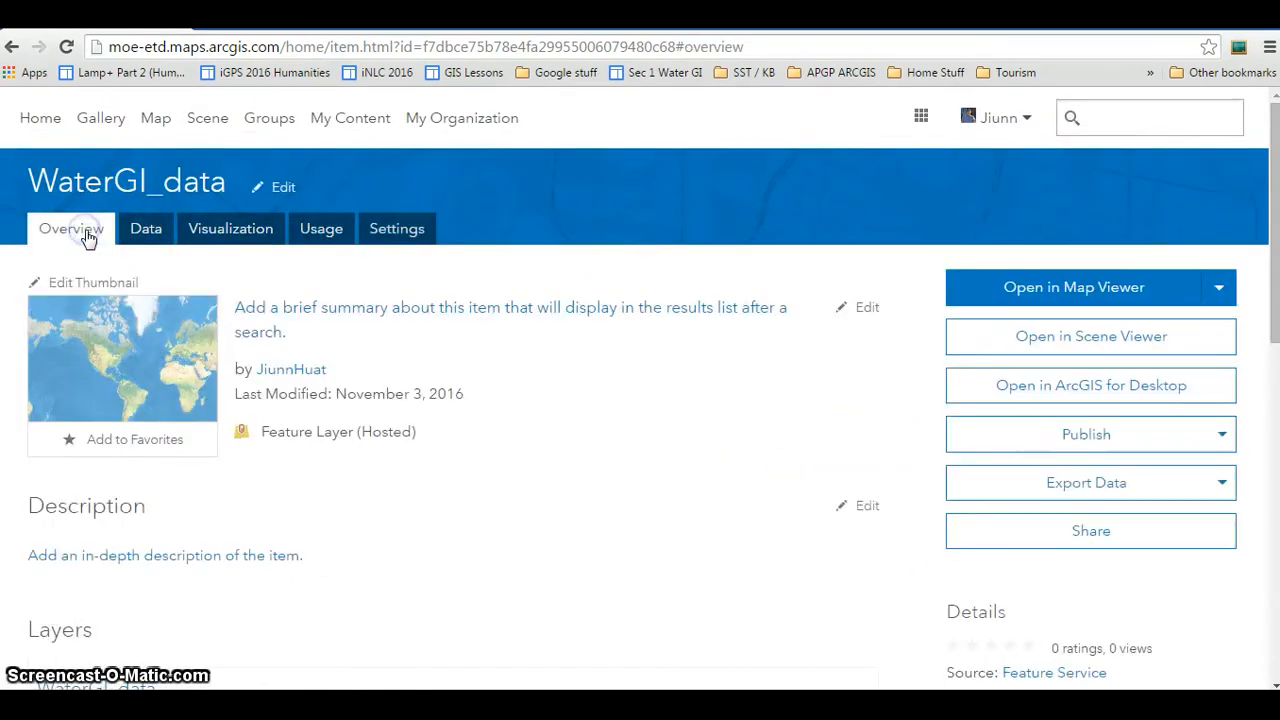
left_click(1221, 299)
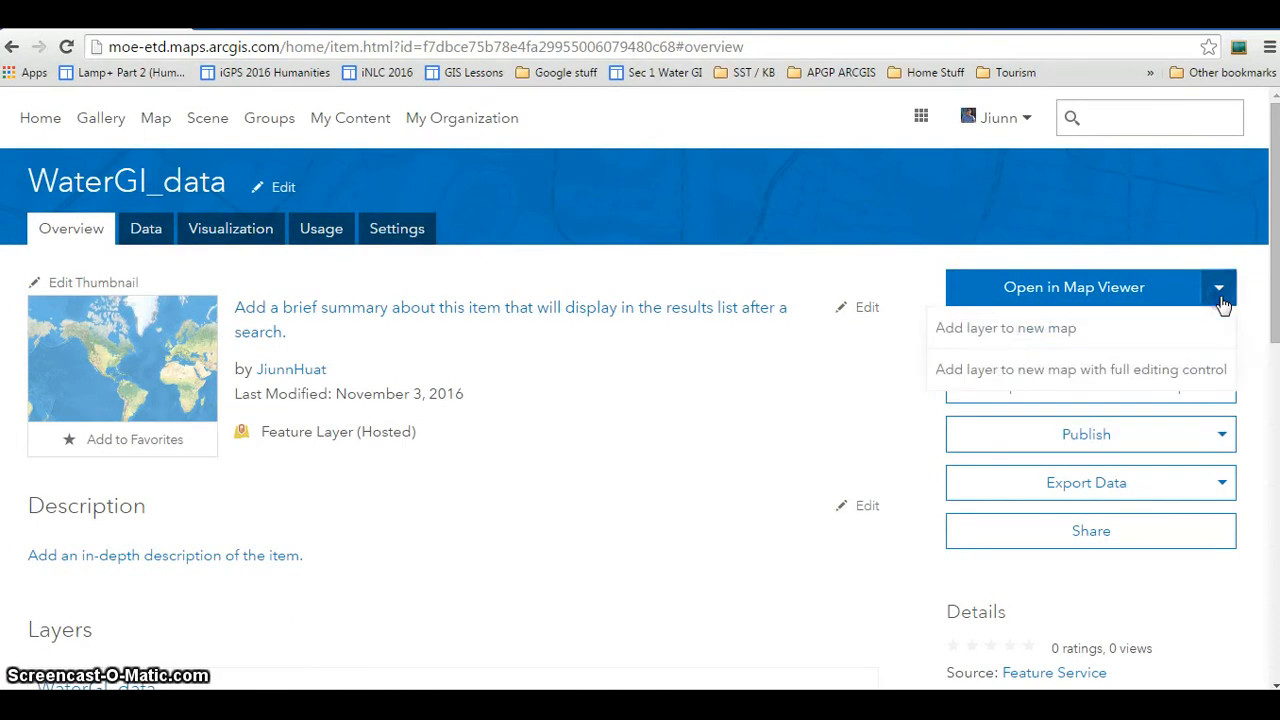
left_click(1066, 338)
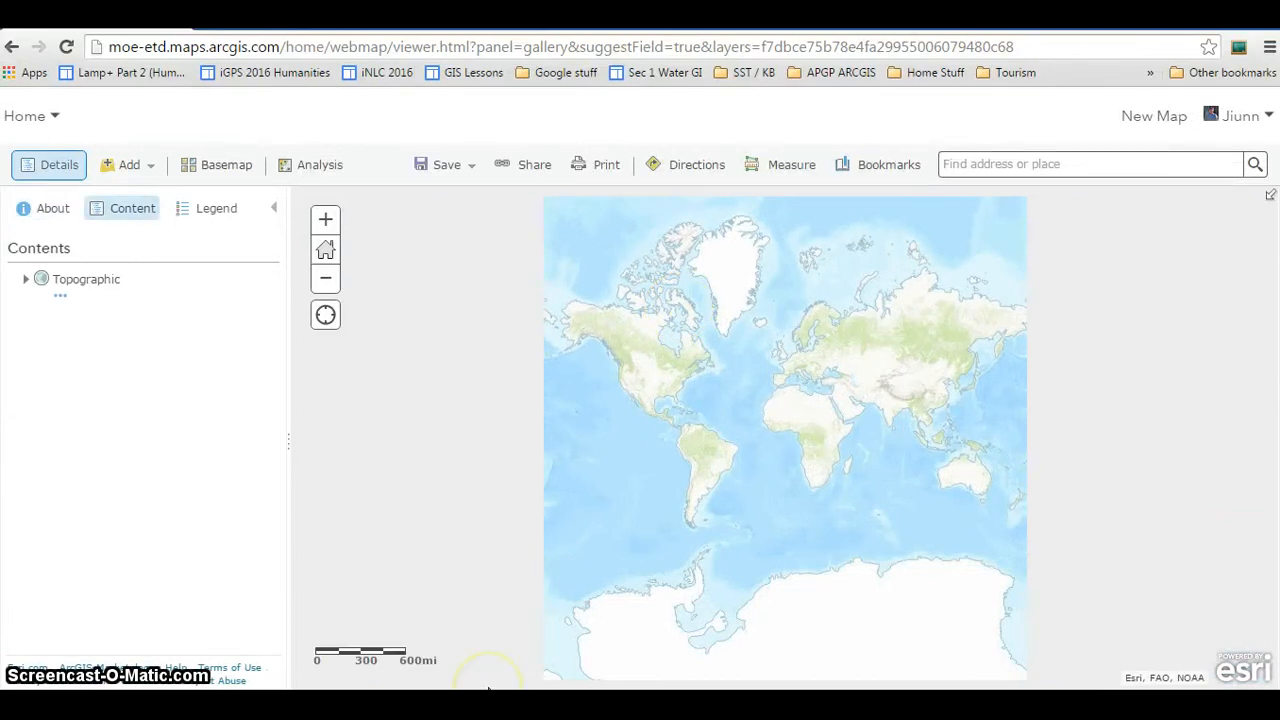
key("alt+Tab")
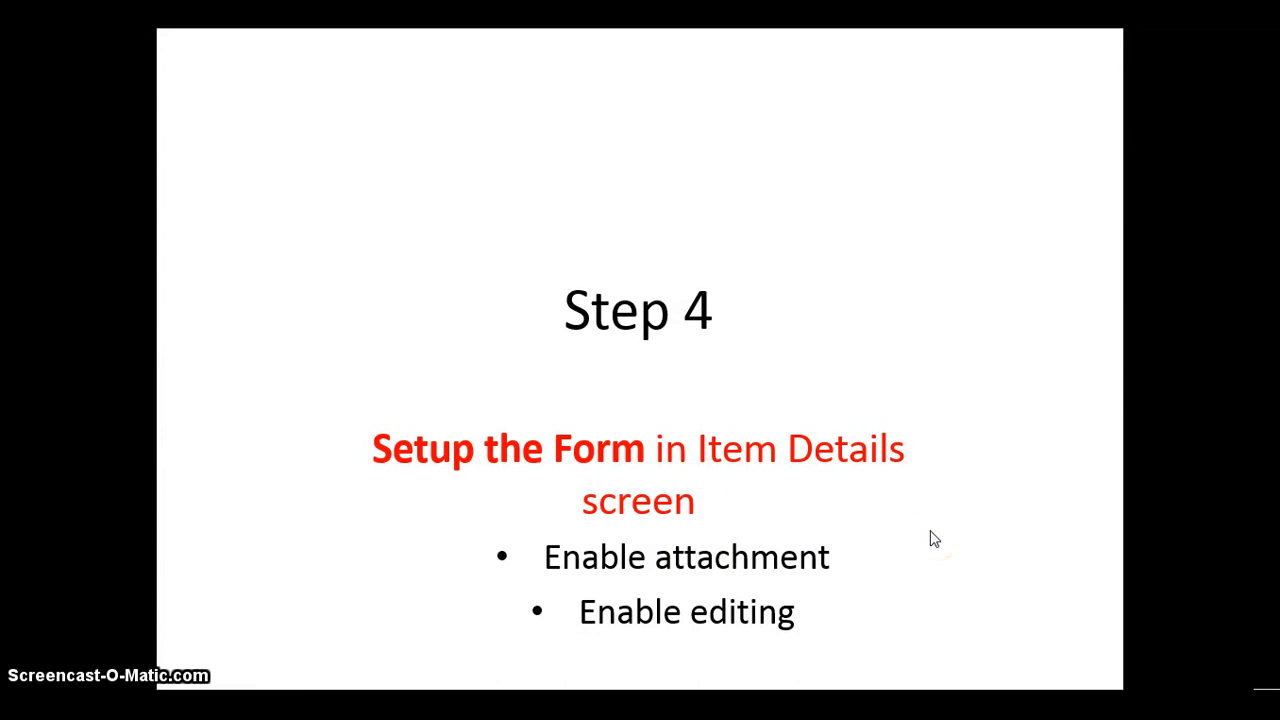
left_click(933, 527)
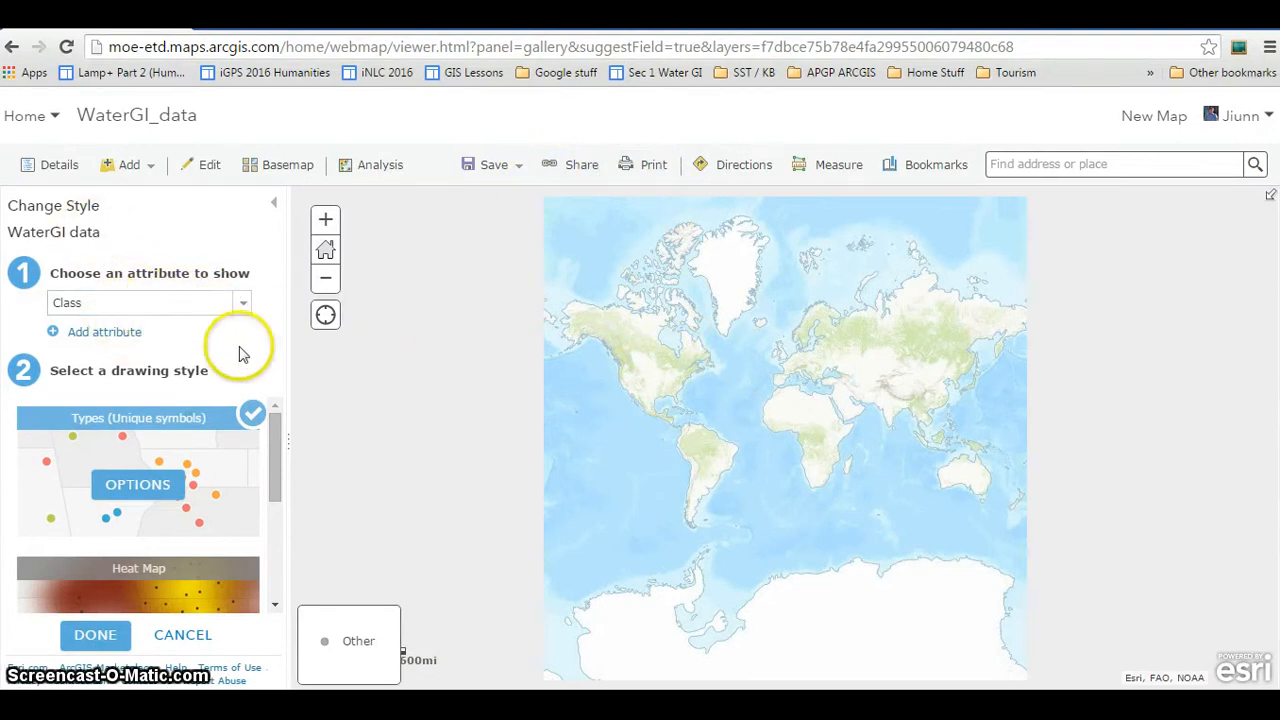
Accept the unique-symbols style on Class for the WaterGI data layer and search the map for jurong lake.
left_click(105, 634)
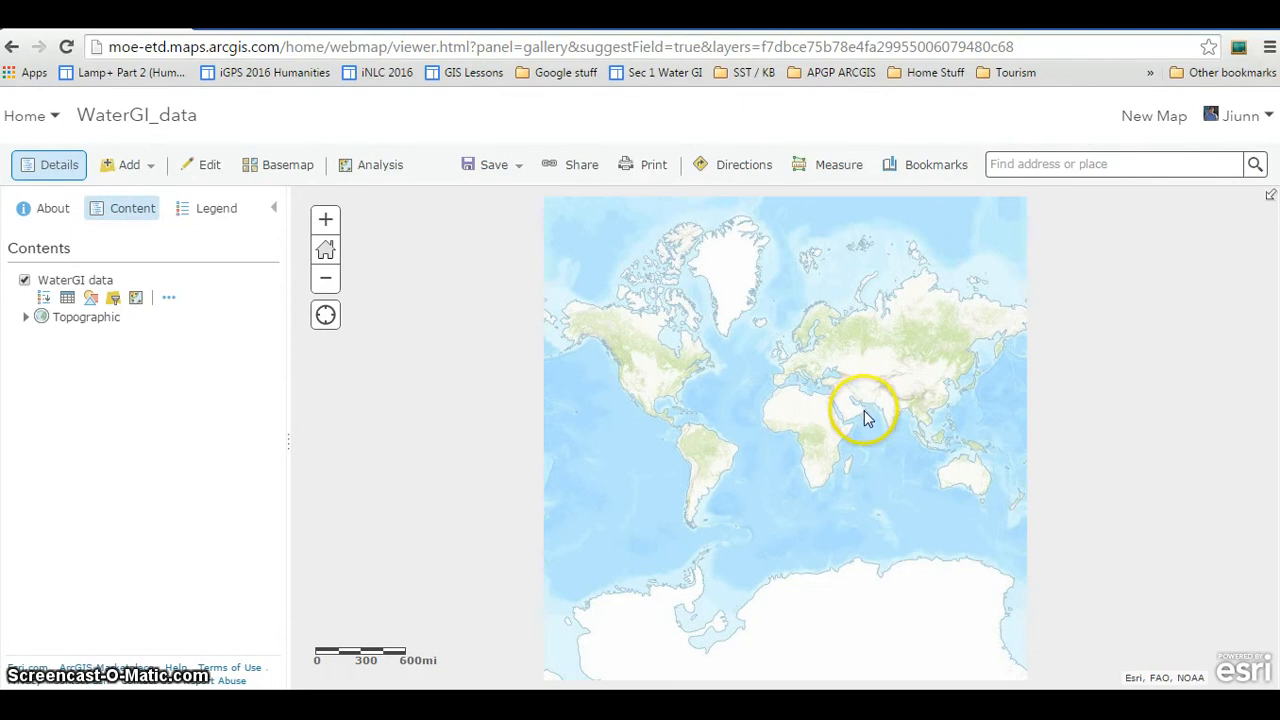
left_click(1052, 165)
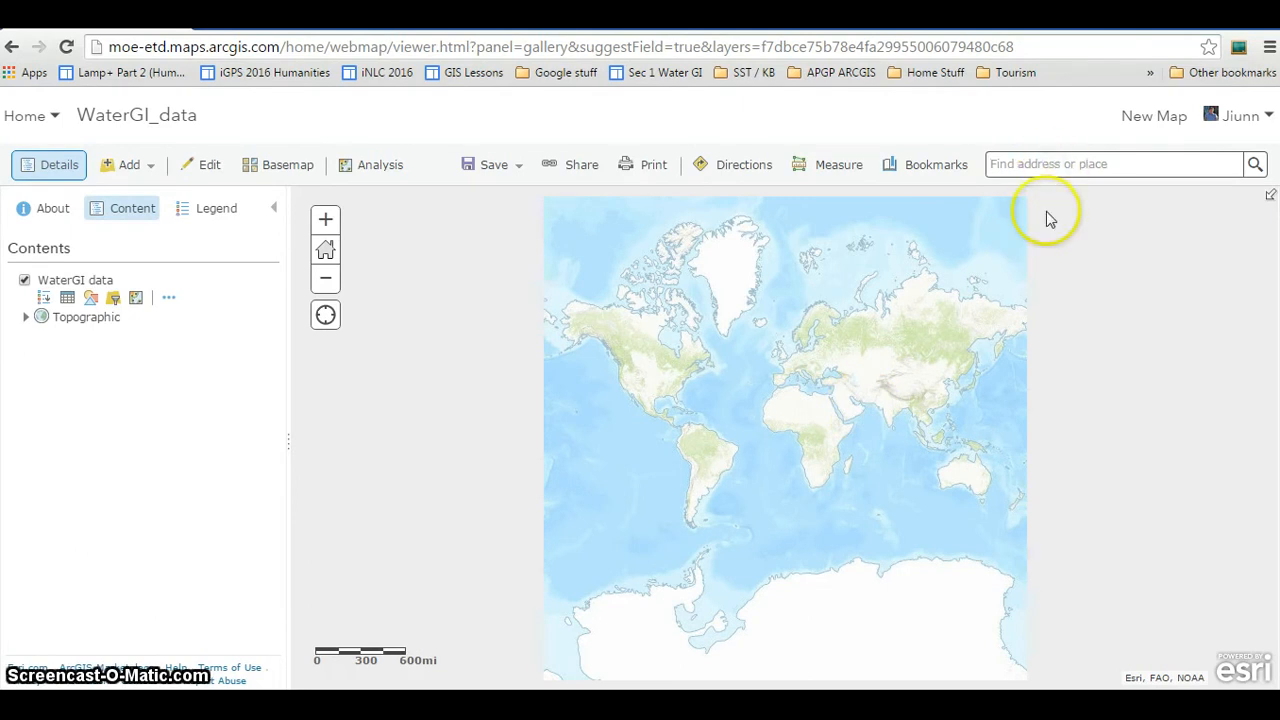
type("jurong lak")
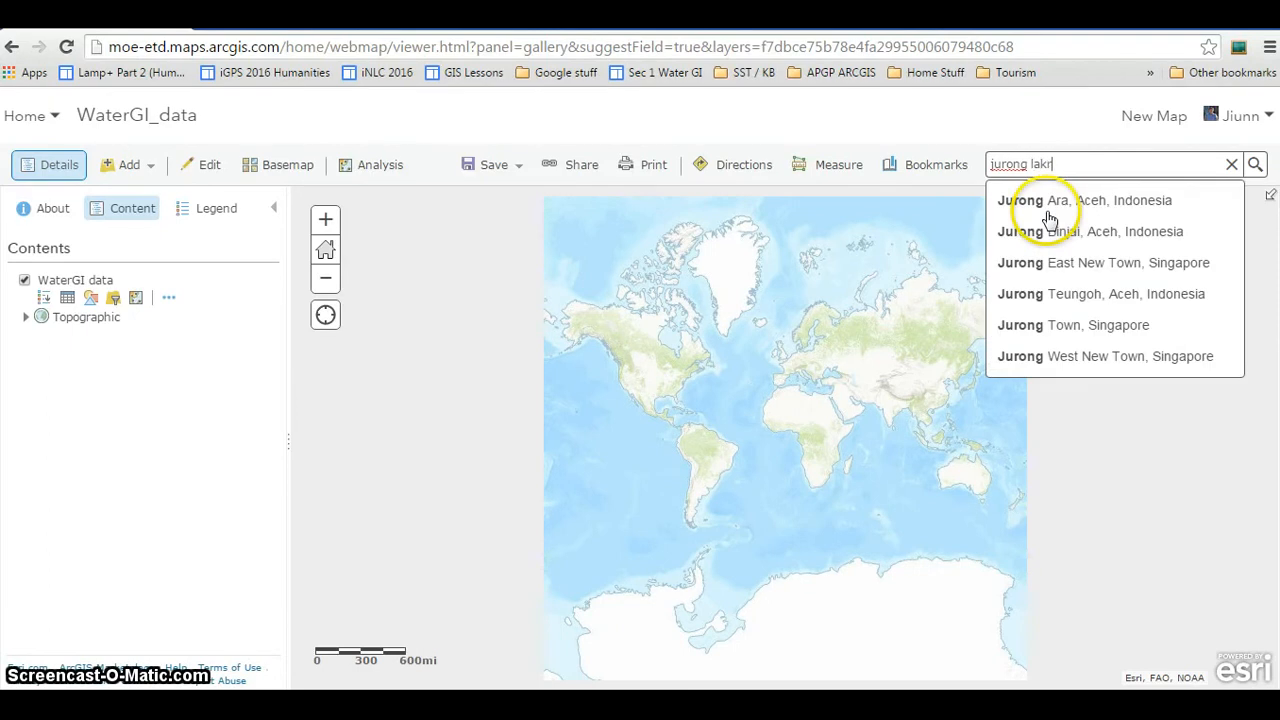
type("r")
key("BackSpace")
type("e")
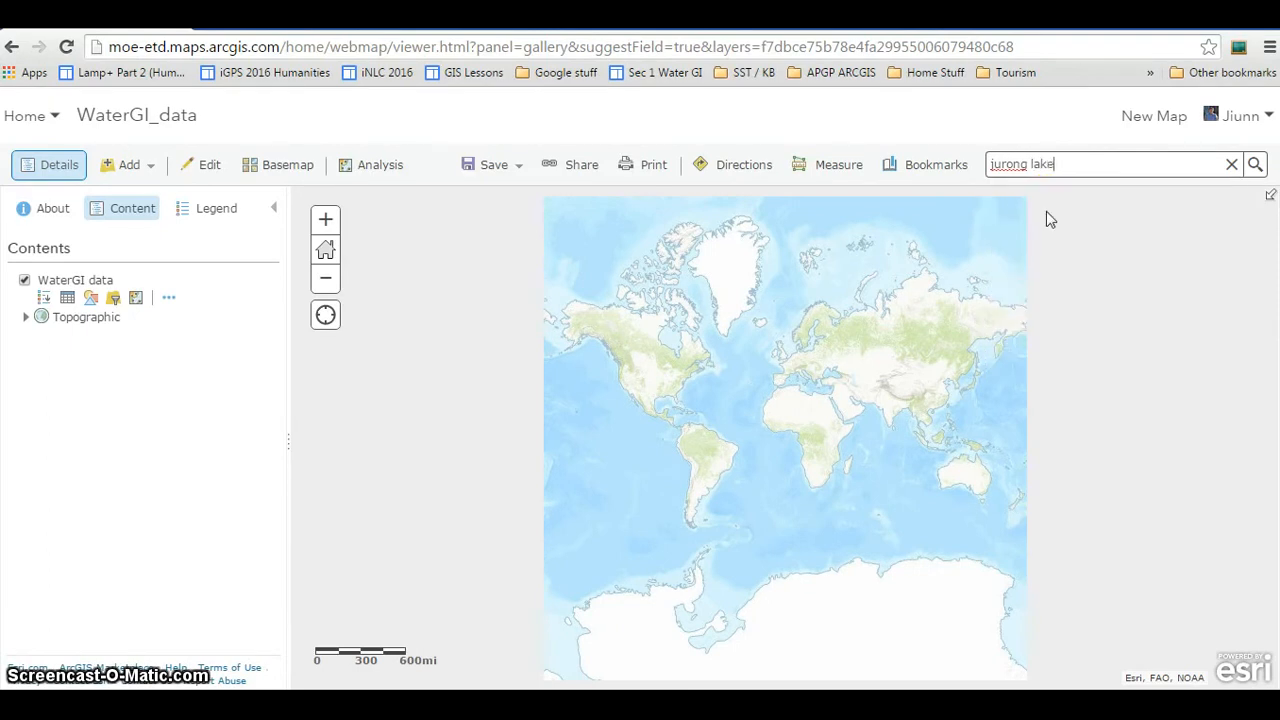
key("Return")
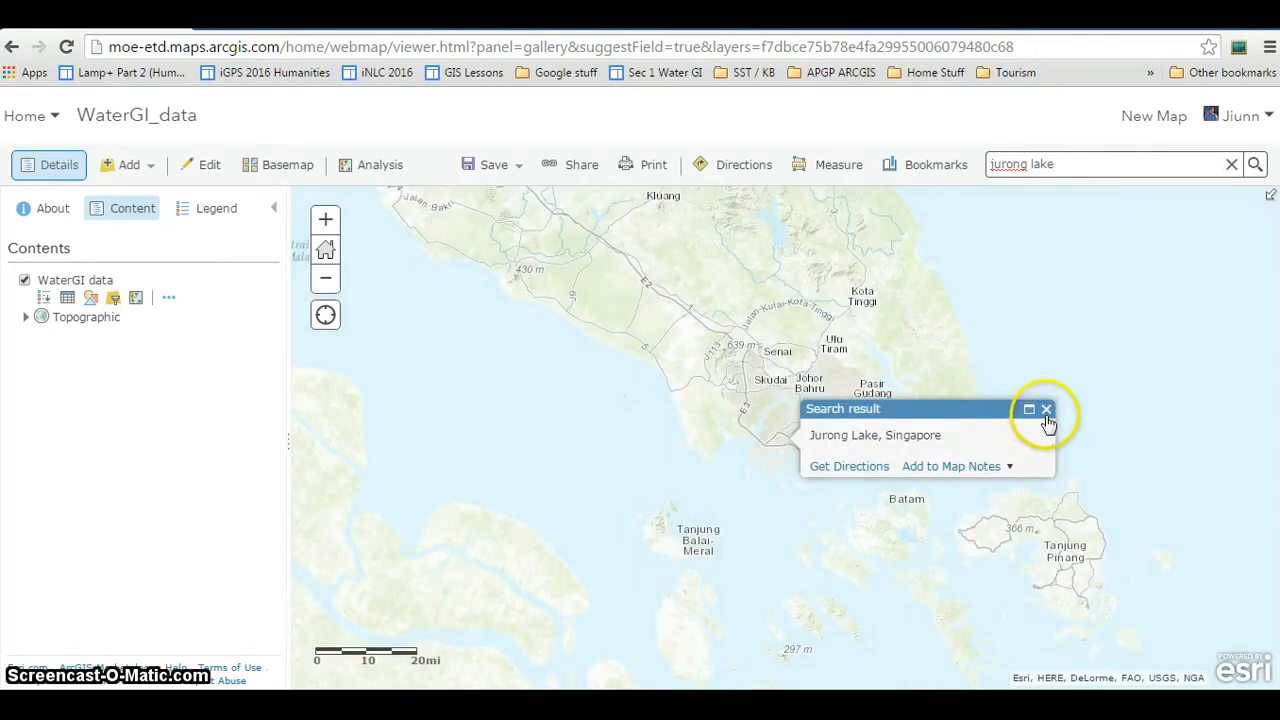
Dismiss the search result and frame the map closely on Jurong Lake and its surroundings.
left_click(1045, 409)
scroll(815, 453, "up", 1)
scroll(815, 453, "up", 3)
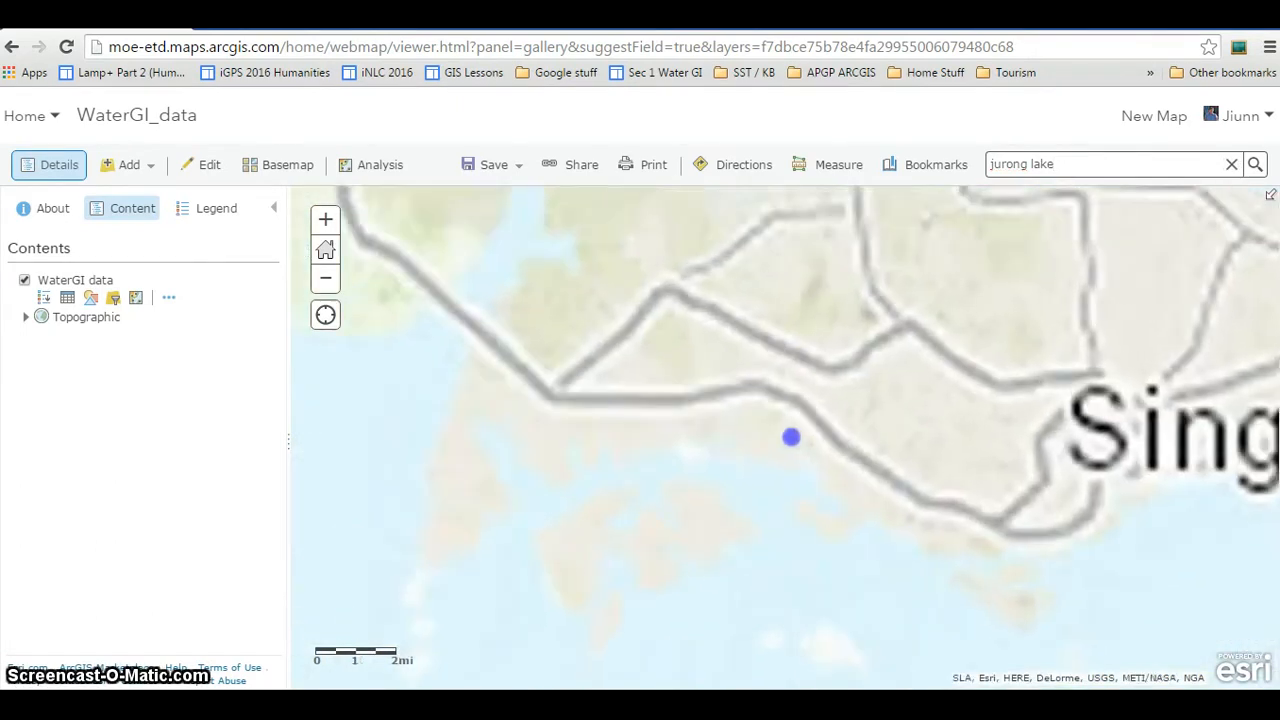
left_click_drag(769, 474, 743, 297)
left_click_drag(807, 464, 911, 247)
left_click_drag(754, 403, 814, 308)
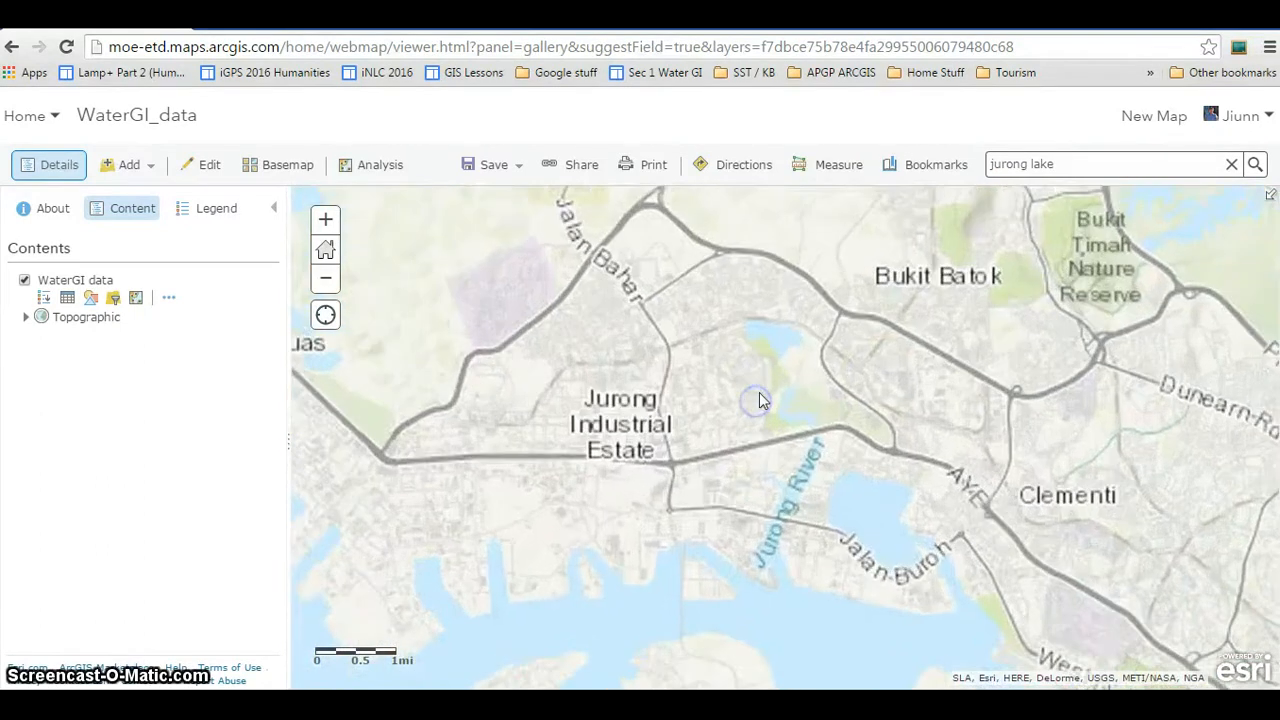
scroll(762, 395, "up", 2)
left_click_drag(717, 552, 714, 605)
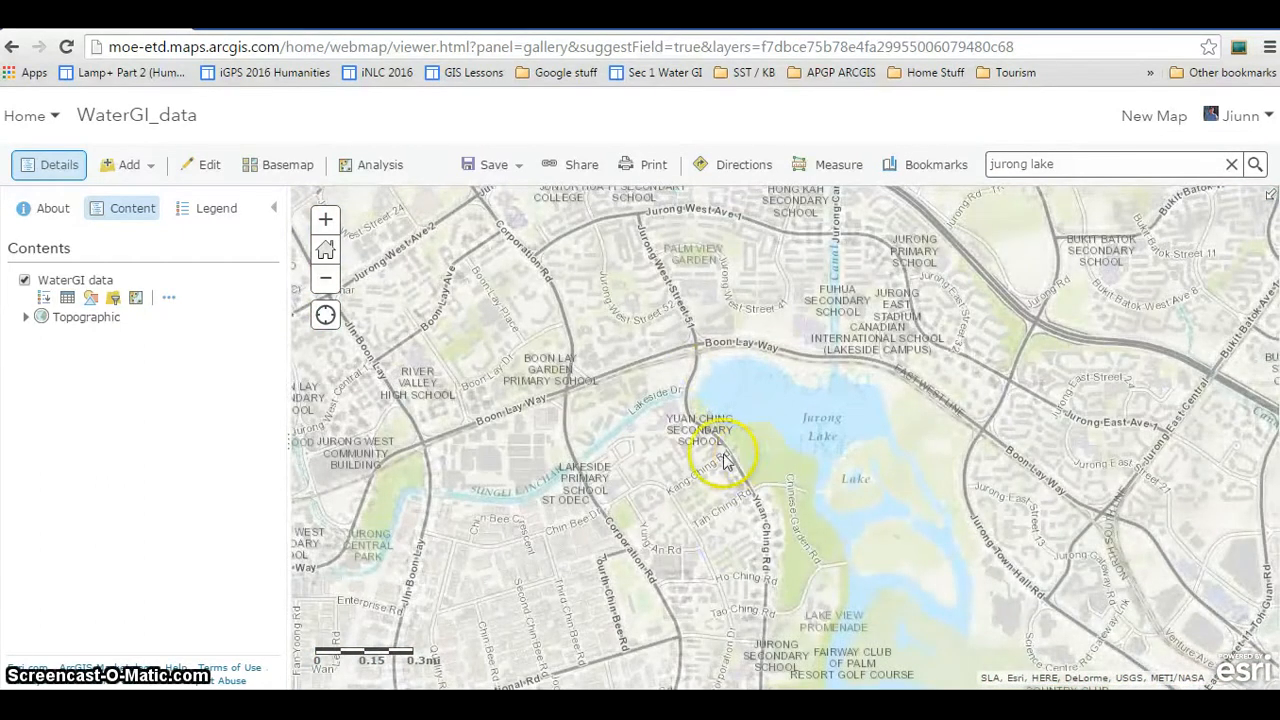
scroll(723, 457, "up", 1)
left_click_drag(846, 436, 727, 407)
scroll(728, 410, "down", 1)
scroll(725, 437, "up", 2)
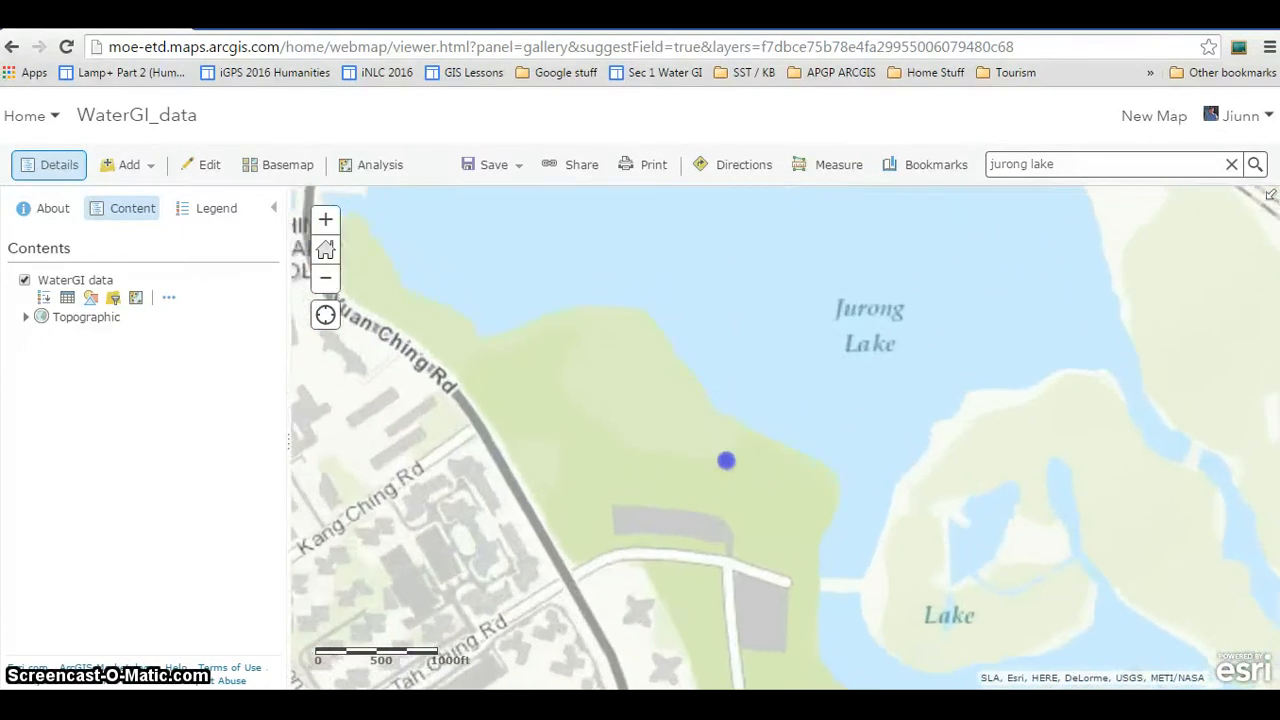
mouse_move(723, 460)
left_mouse_down()
mouse_move(729, 514)
mouse_move(756, 530)
mouse_move(785, 452)
mouse_move(765, 403)
left_mouse_up()
scroll(747, 504, "down", 1)
mouse_move(784, 450)
left_mouse_down()
mouse_move(726, 409)
mouse_move(766, 449)
left_mouse_up()
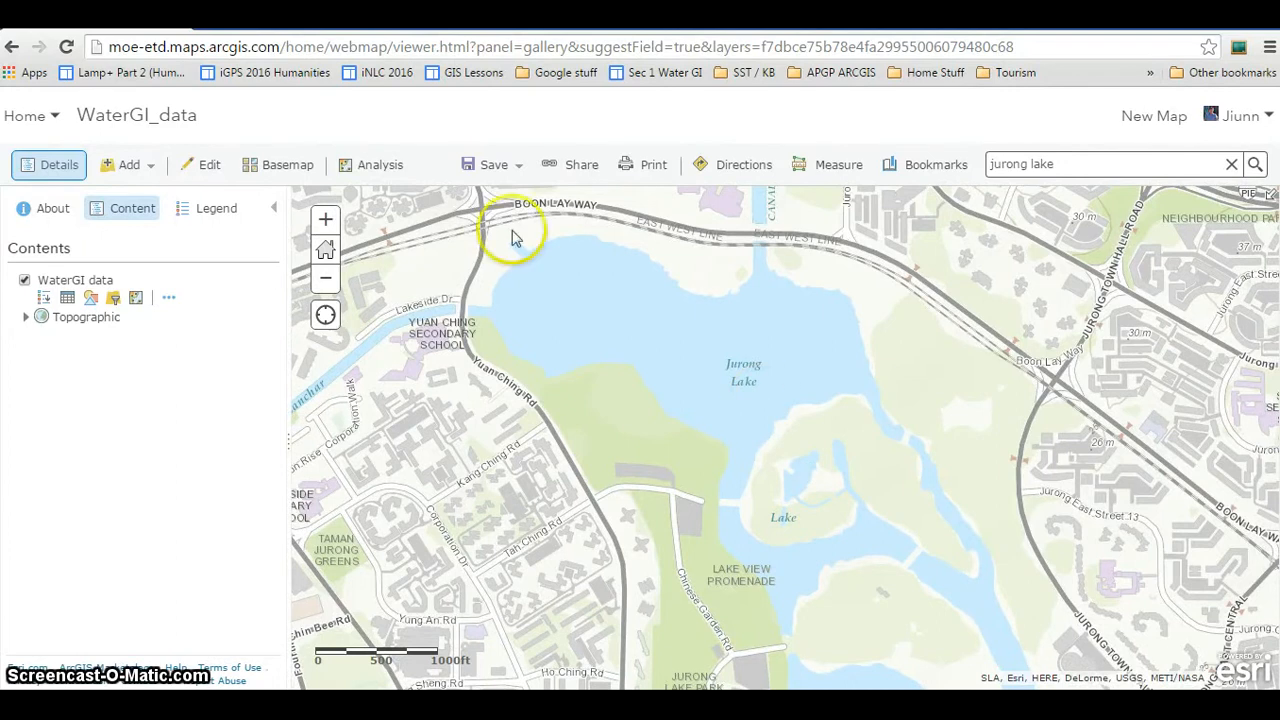
Start saving the map as a new item with the title "Water GI map for school".
left_click(518, 168)
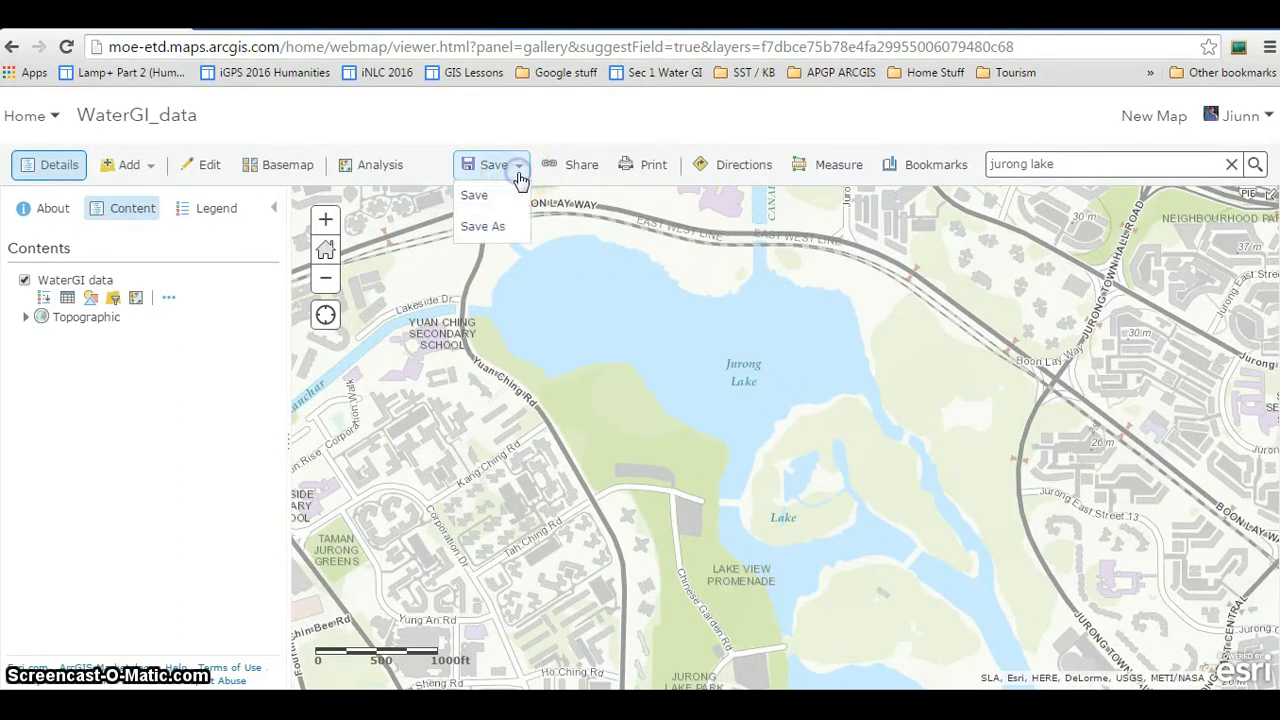
left_click(491, 228)
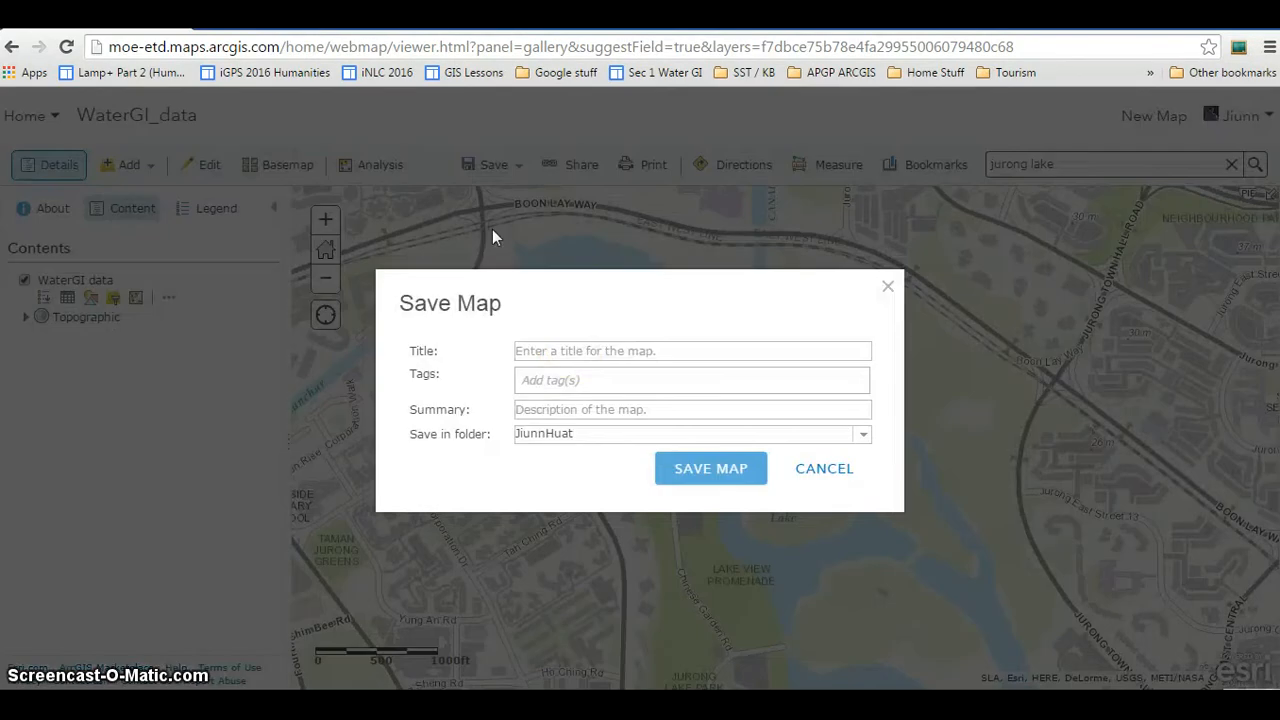
left_click(609, 351)
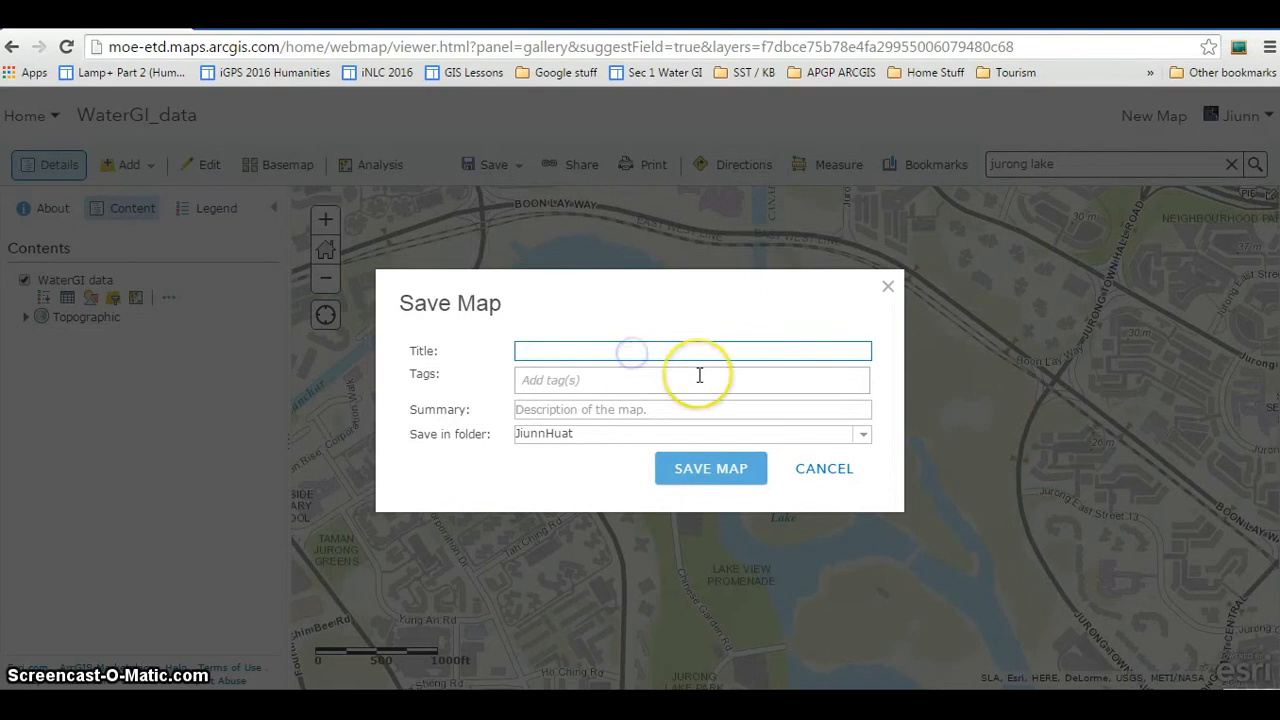
type("Water G")
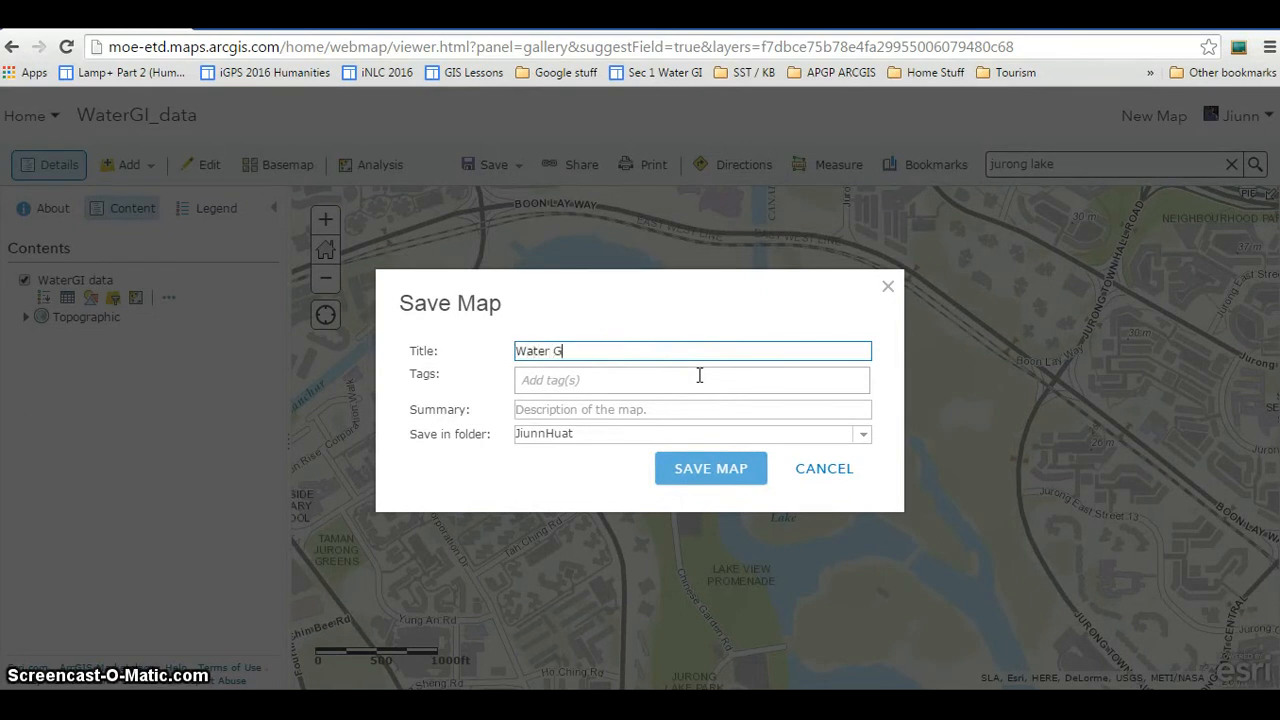
type("I map for school")
Add the tag "school" to the map and save it in the default folder.
left_click(699, 375)
left_click(696, 378)
left_click(553, 382)
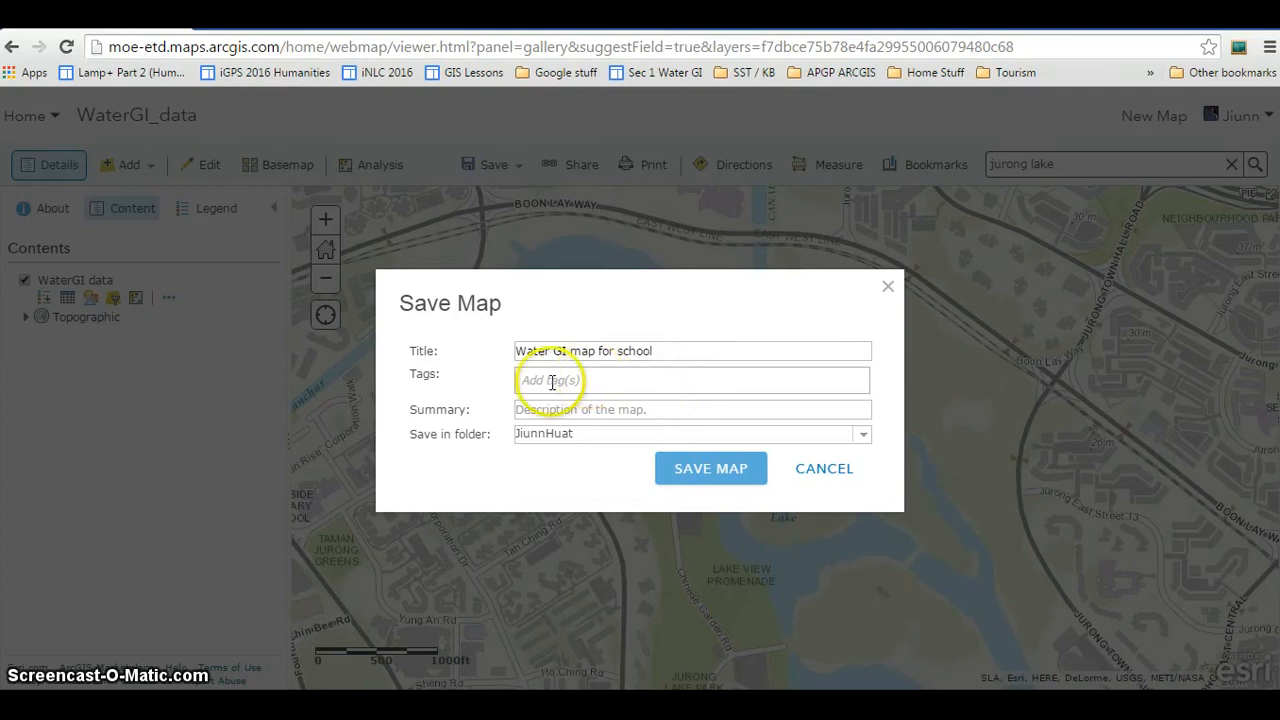
type("sch")
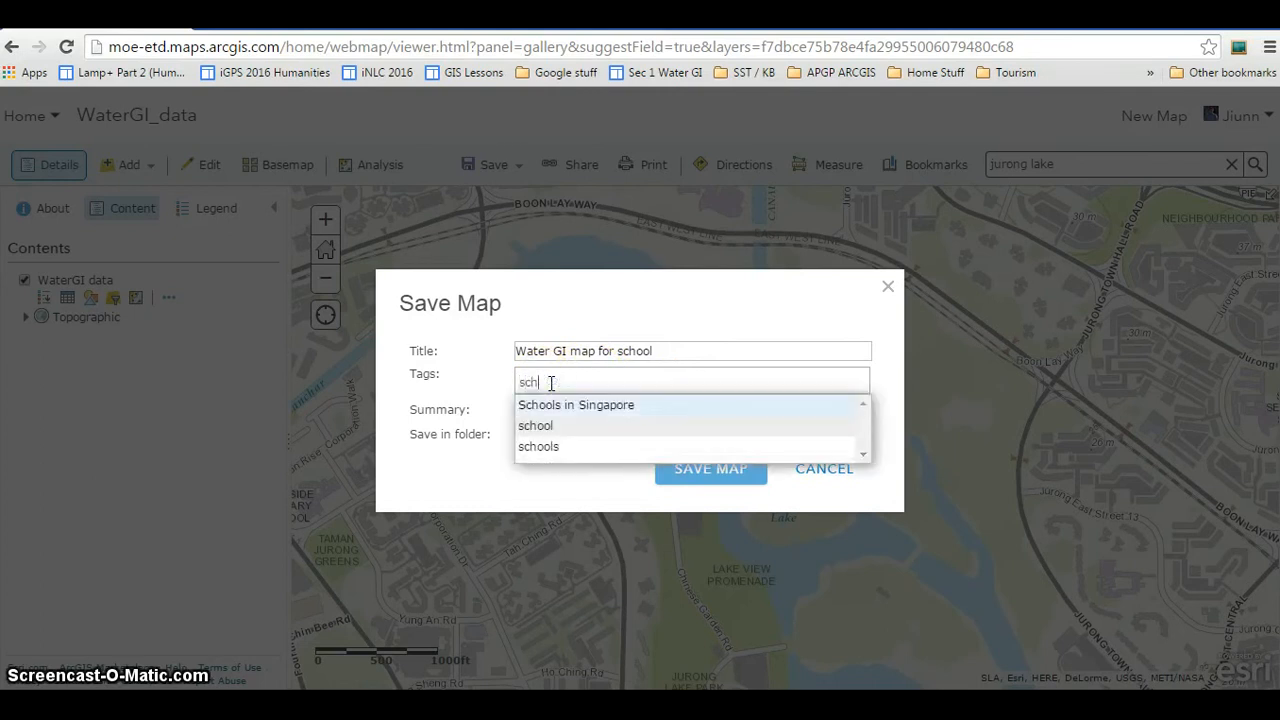
type("ool")
key("Return")
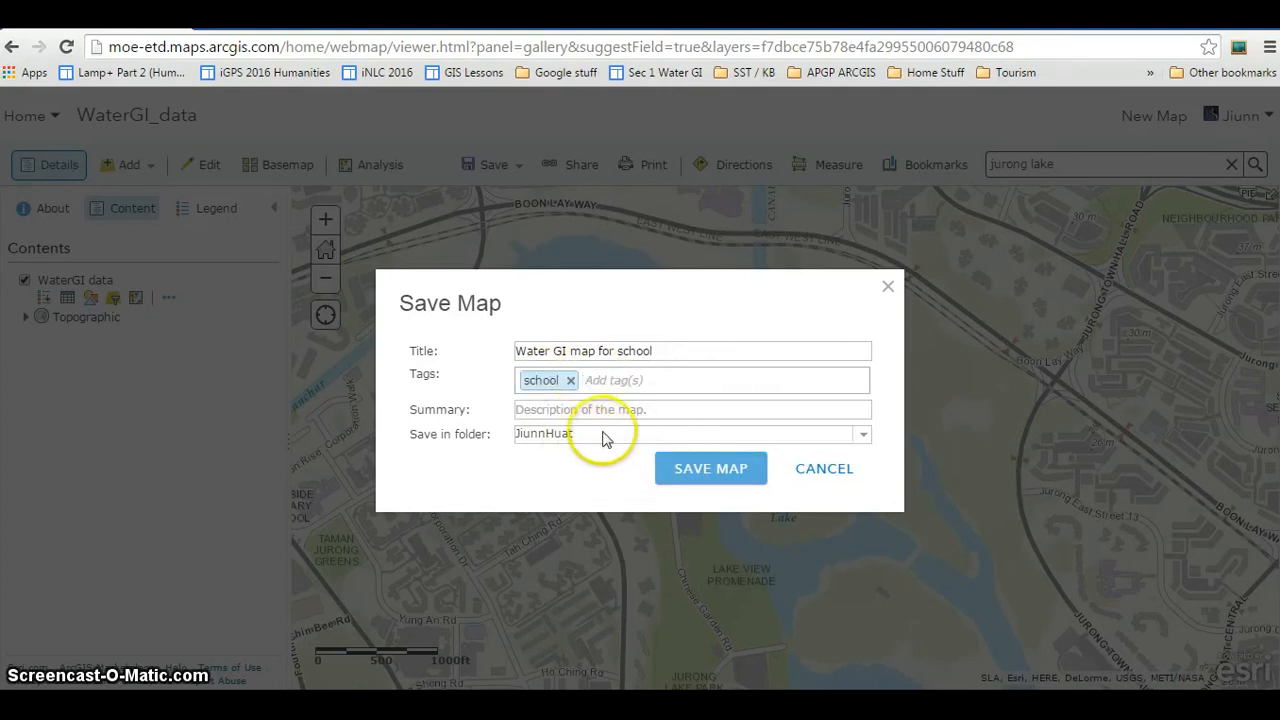
left_click(733, 472)
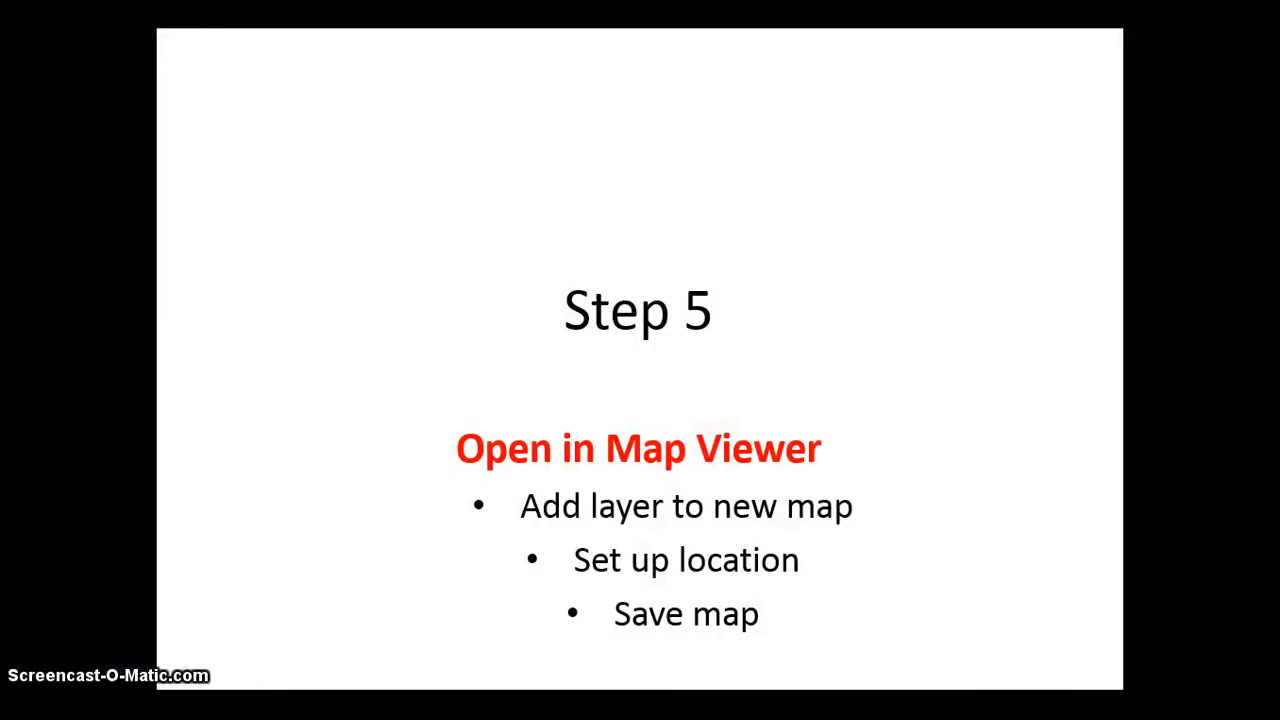
key("Right")
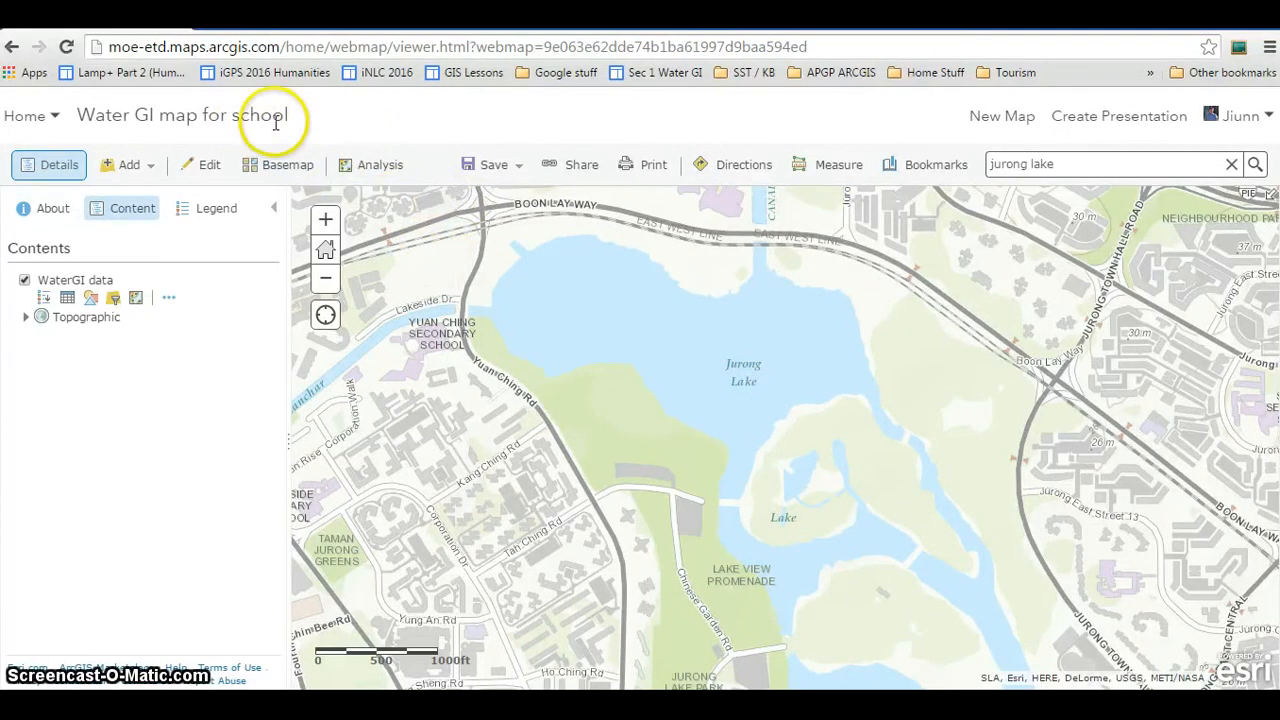
Share the map and its WaterGI_data layer with everyone (public), and select the map's short link.
left_click(580, 167)
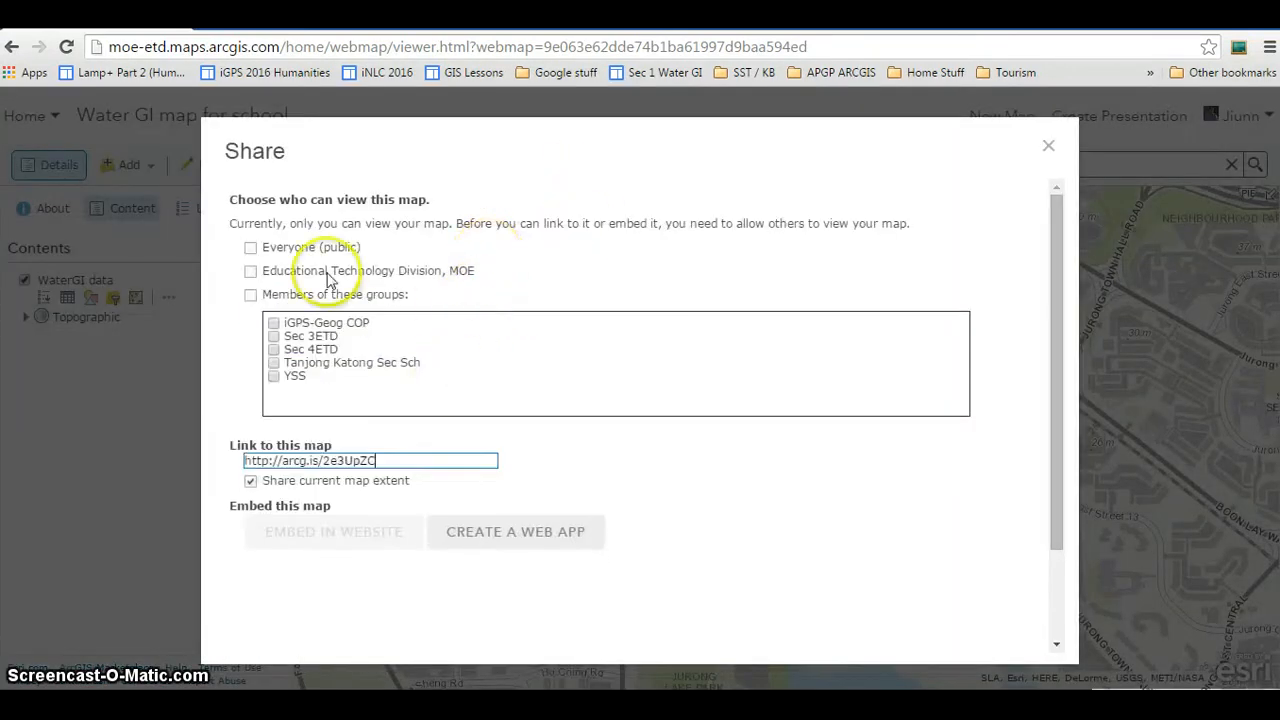
left_click(250, 248)
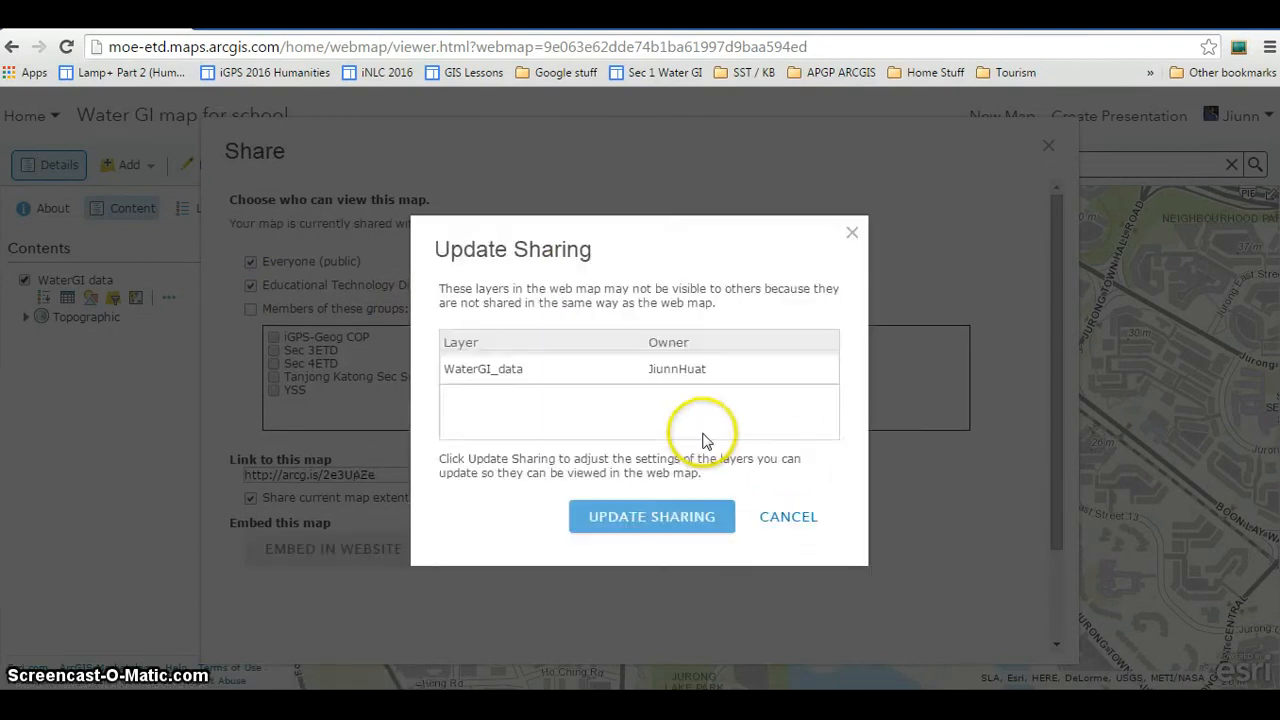
left_click(669, 527)
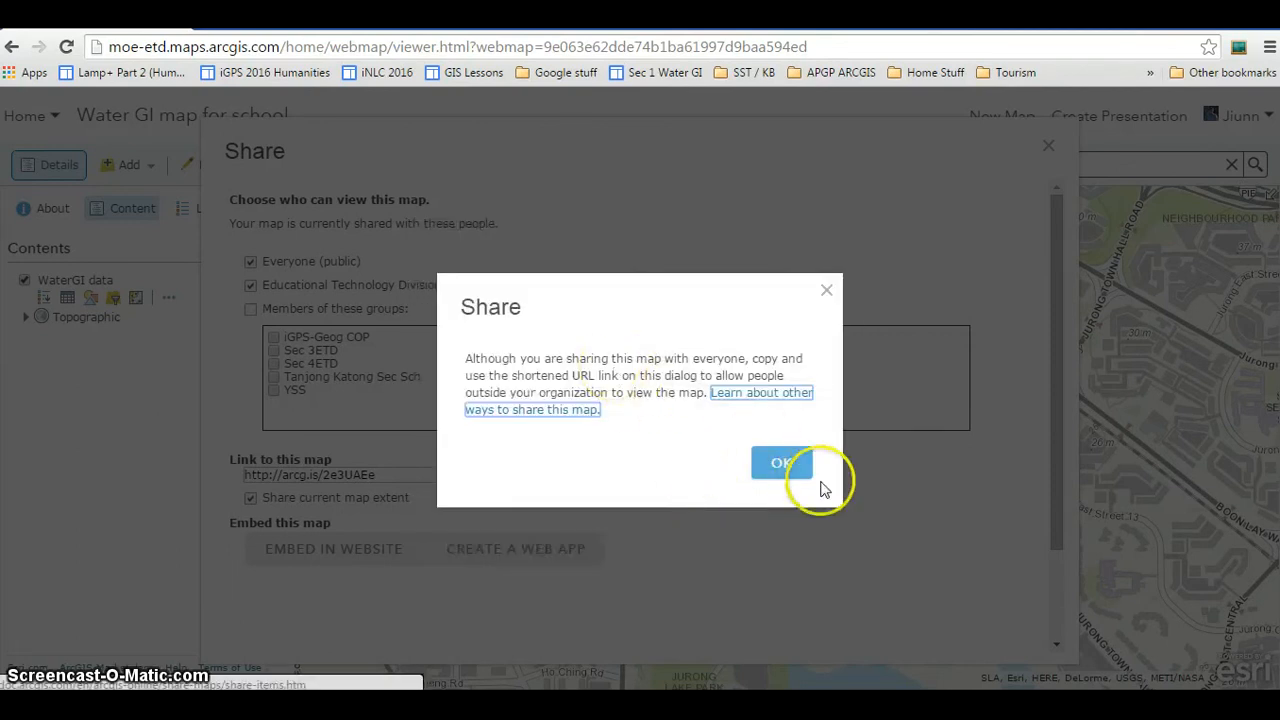
left_click(804, 472)
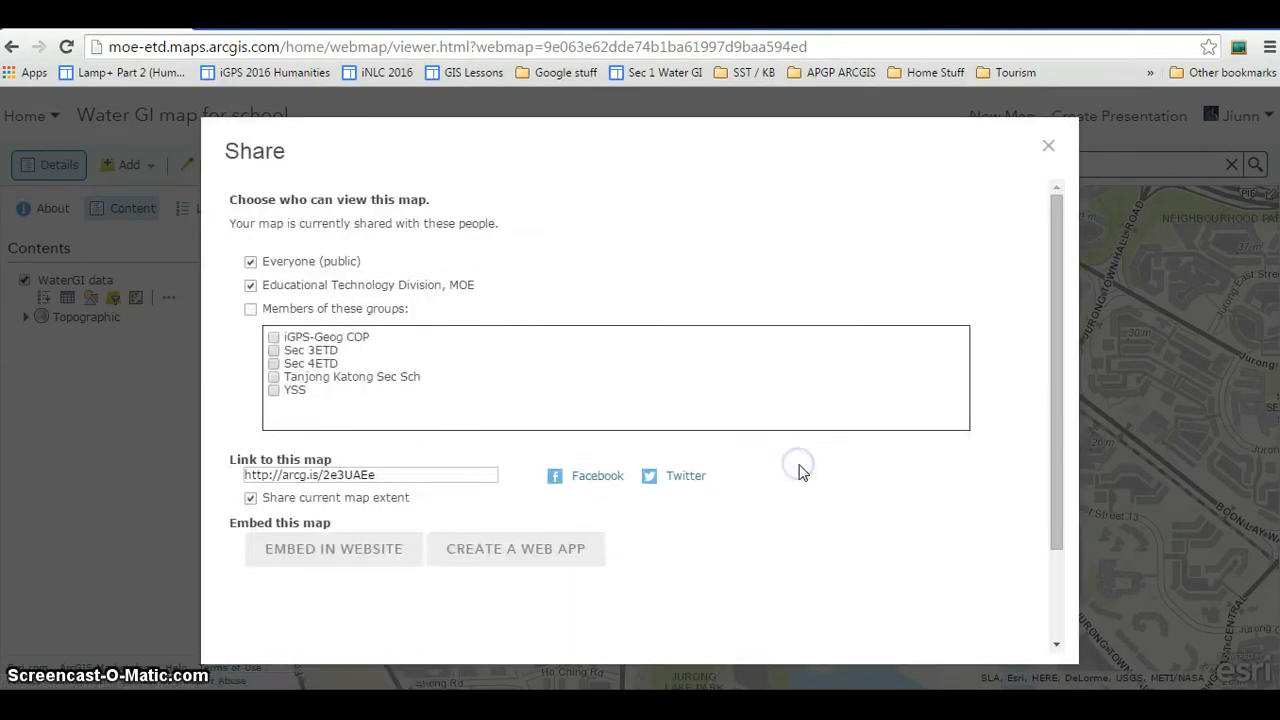
left_click_drag(439, 478, 223, 477)
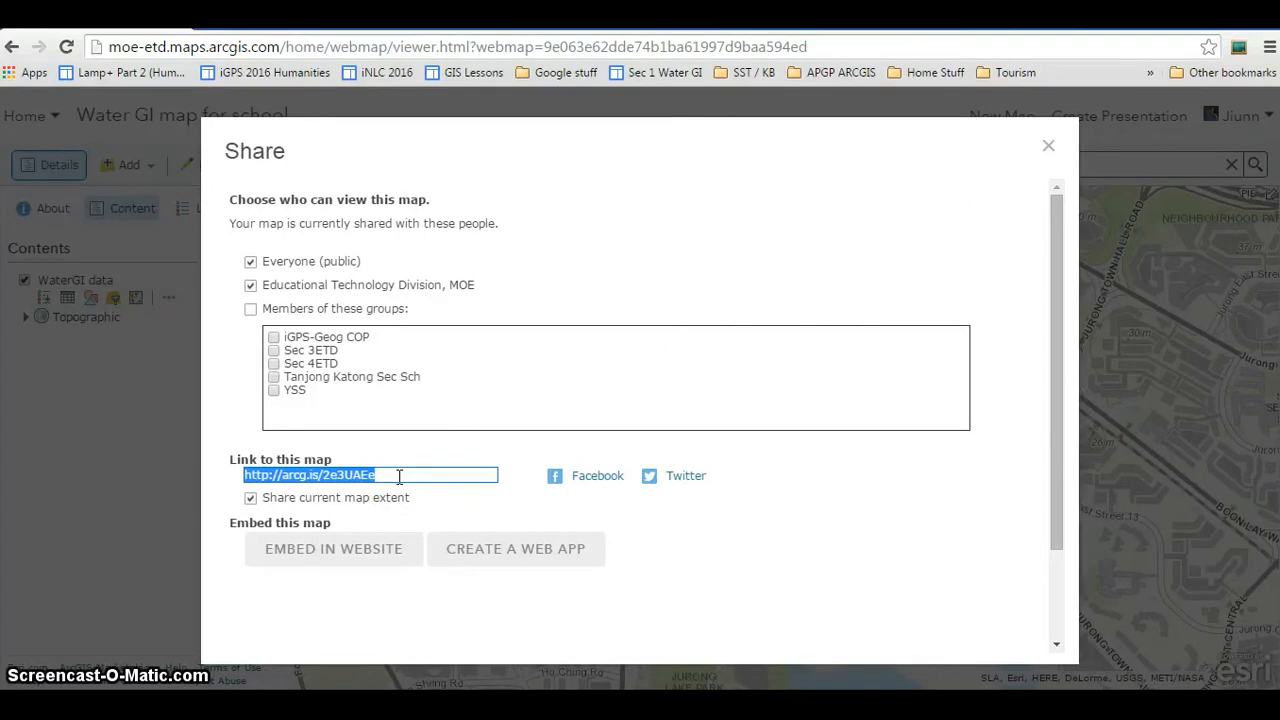
Start a new web app from the map using the GeoForm template in the Collect/Edit Data category.
left_click(565, 562)
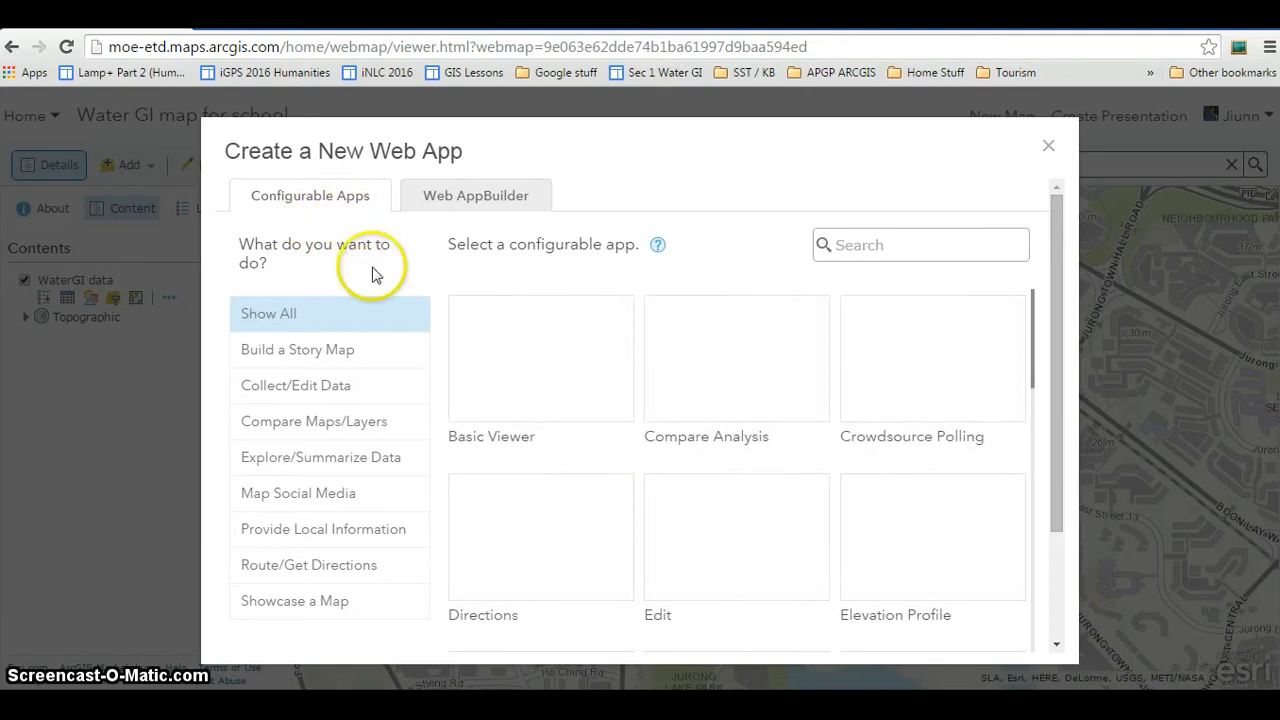
left_click(311, 397)
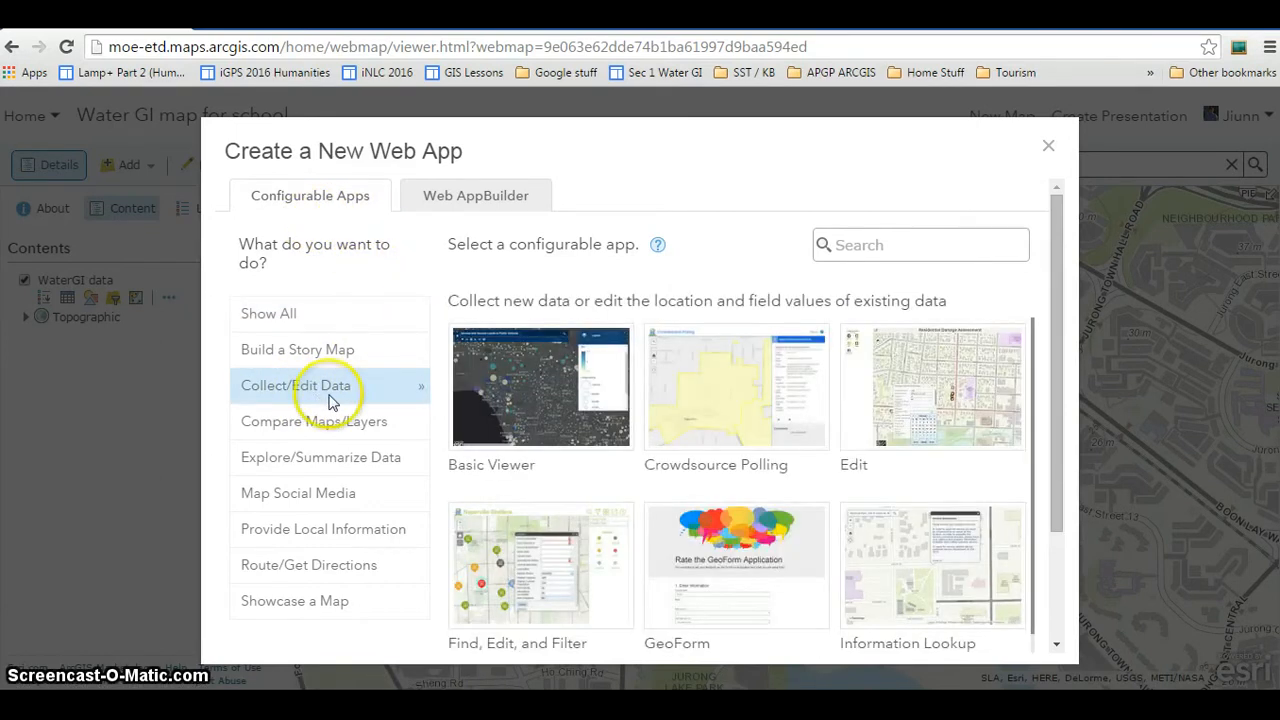
left_click_drag(1056, 372, 1046, 486)
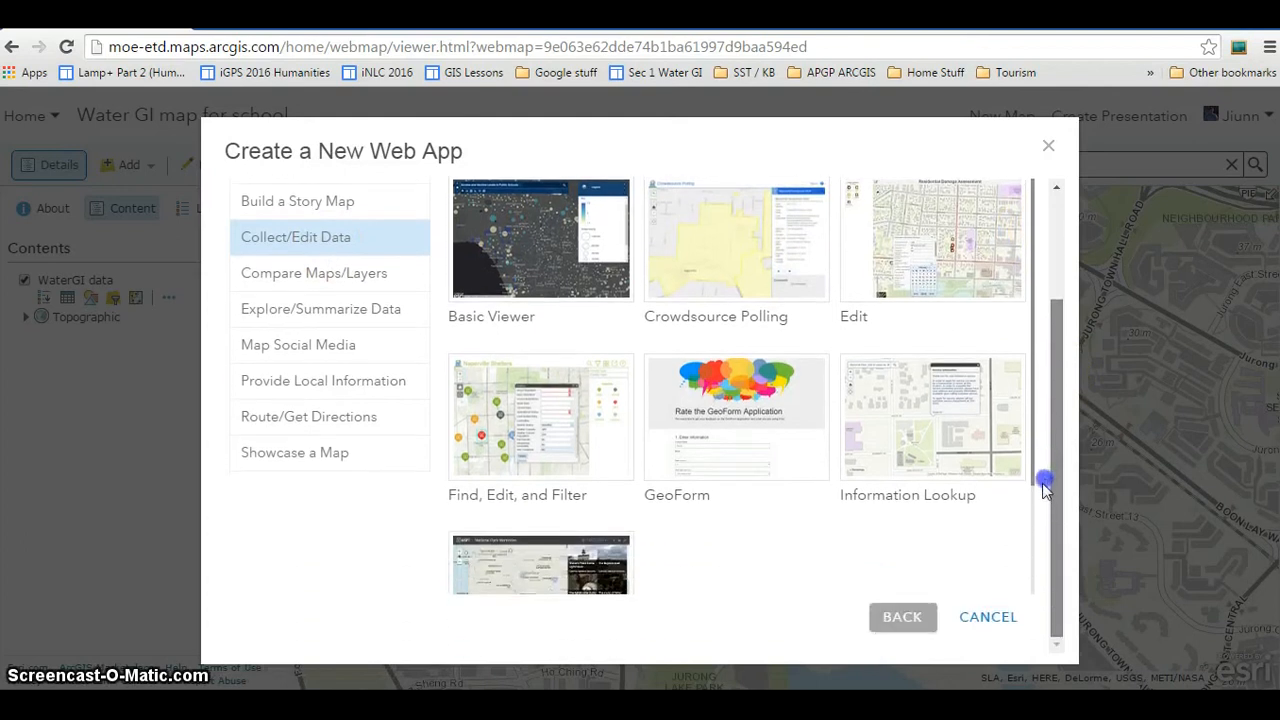
left_click(736, 430)
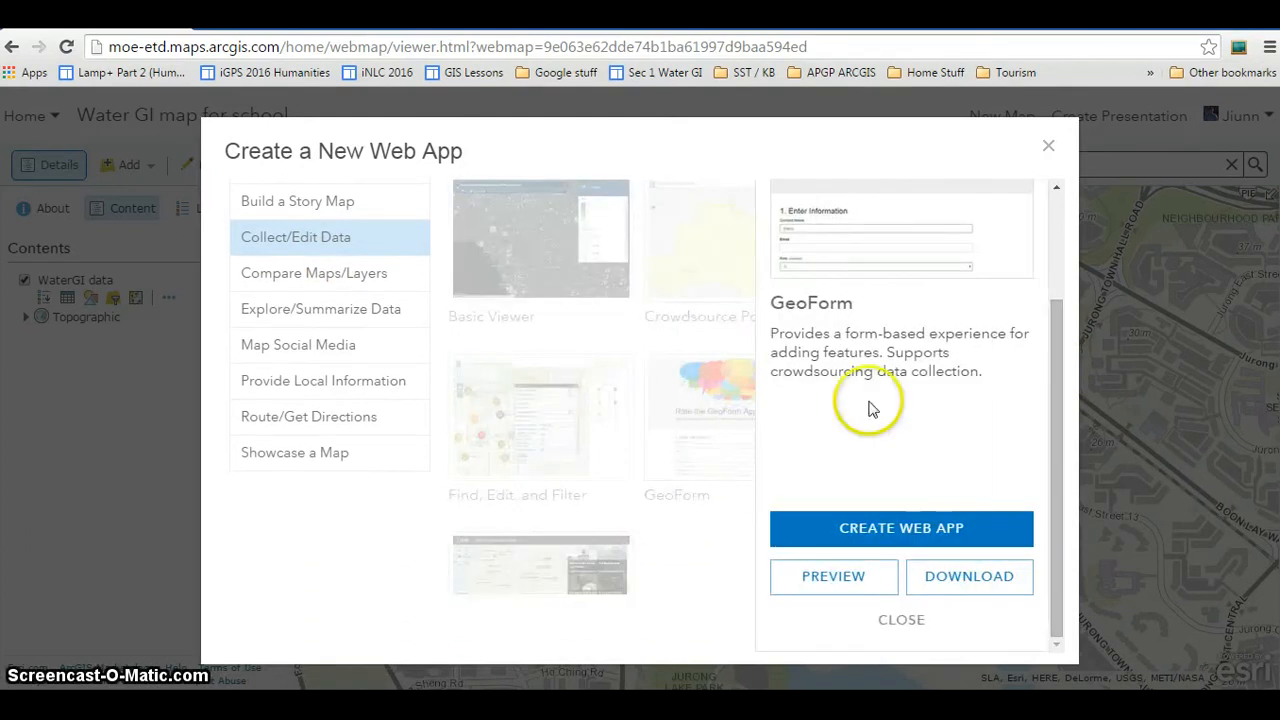
left_click_drag(1048, 388, 1068, 490)
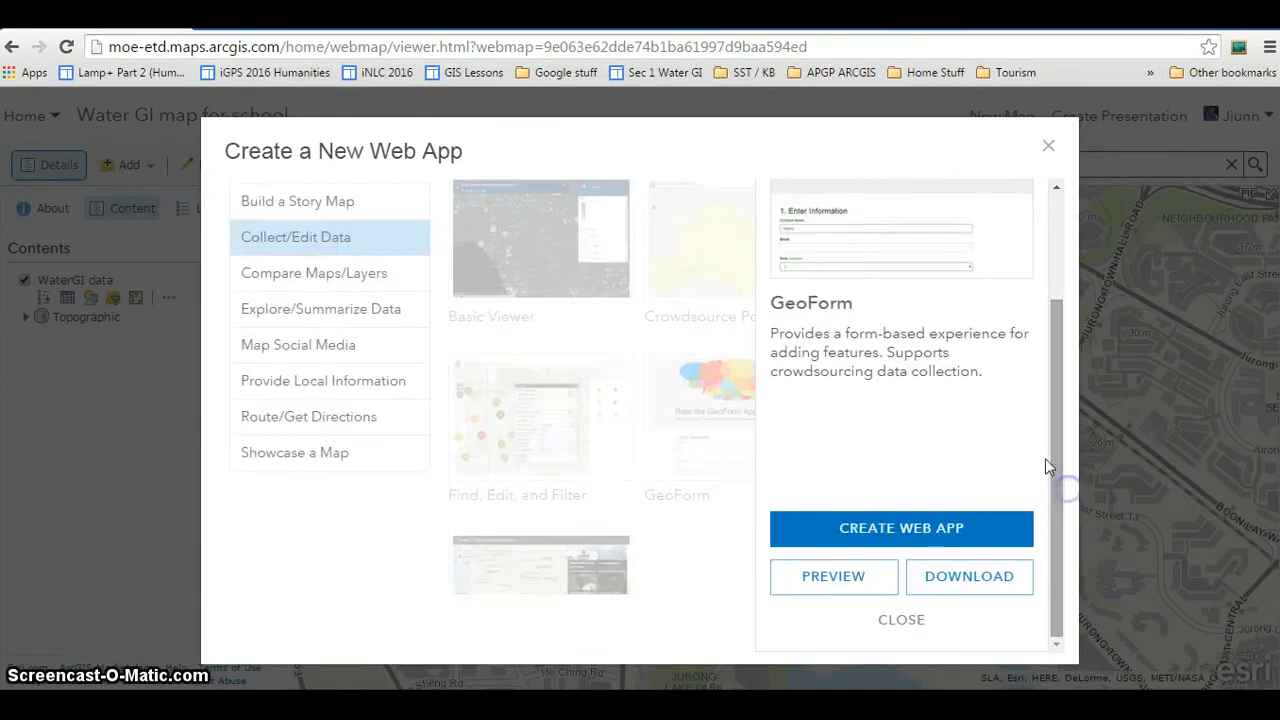
left_click(920, 541)
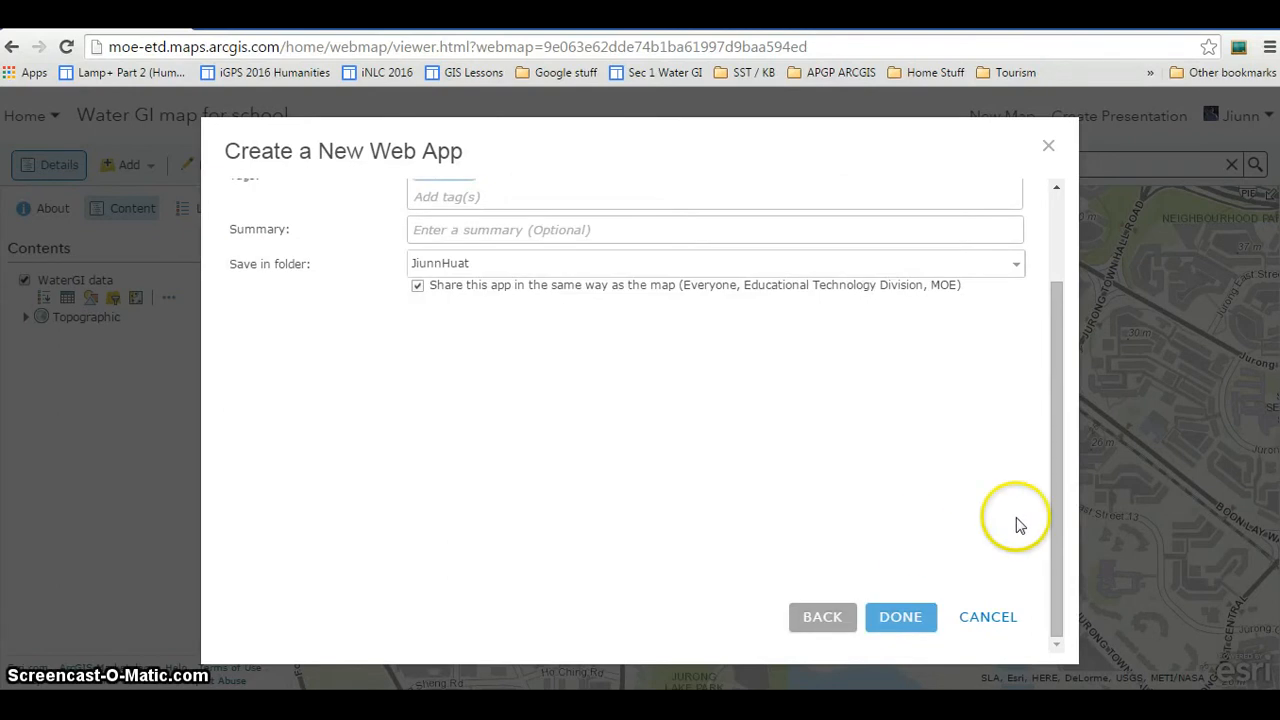
Review the web app's title, tag and sharing option, and create the app with the default details.
left_click_drag(1051, 514, 1066, 347)
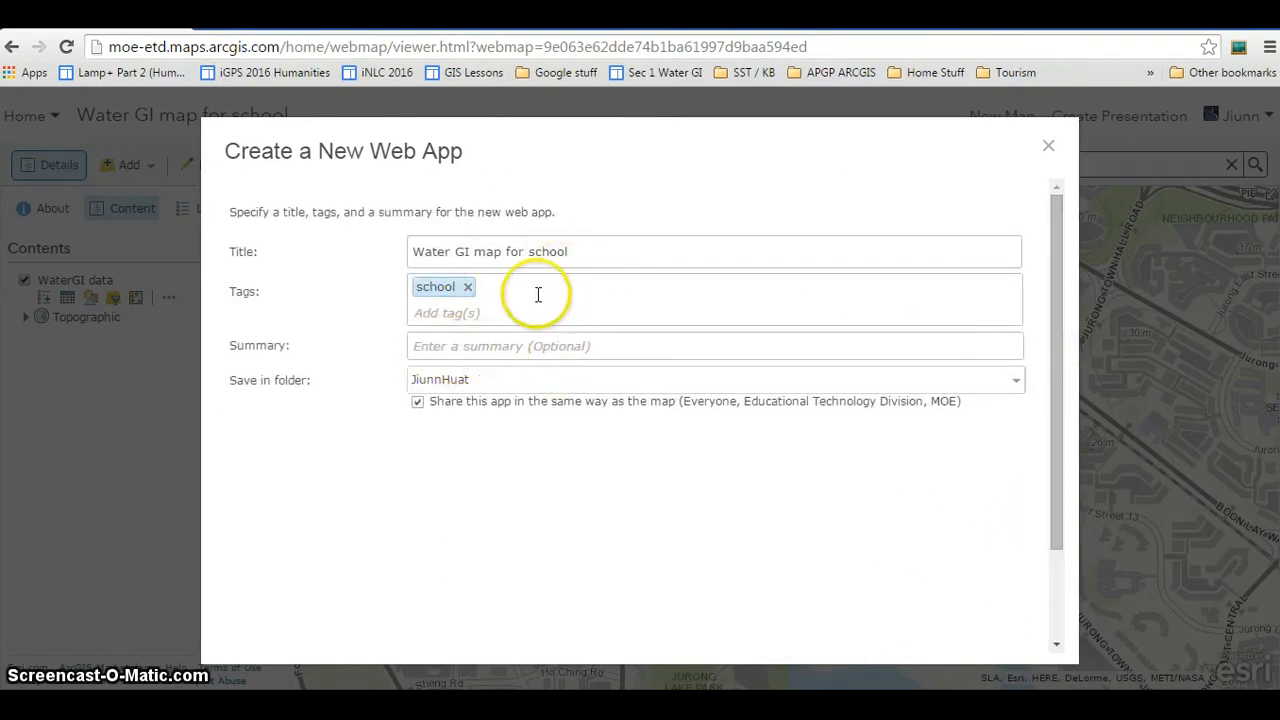
left_click_drag(1052, 388, 1066, 520)
left_click(912, 624)
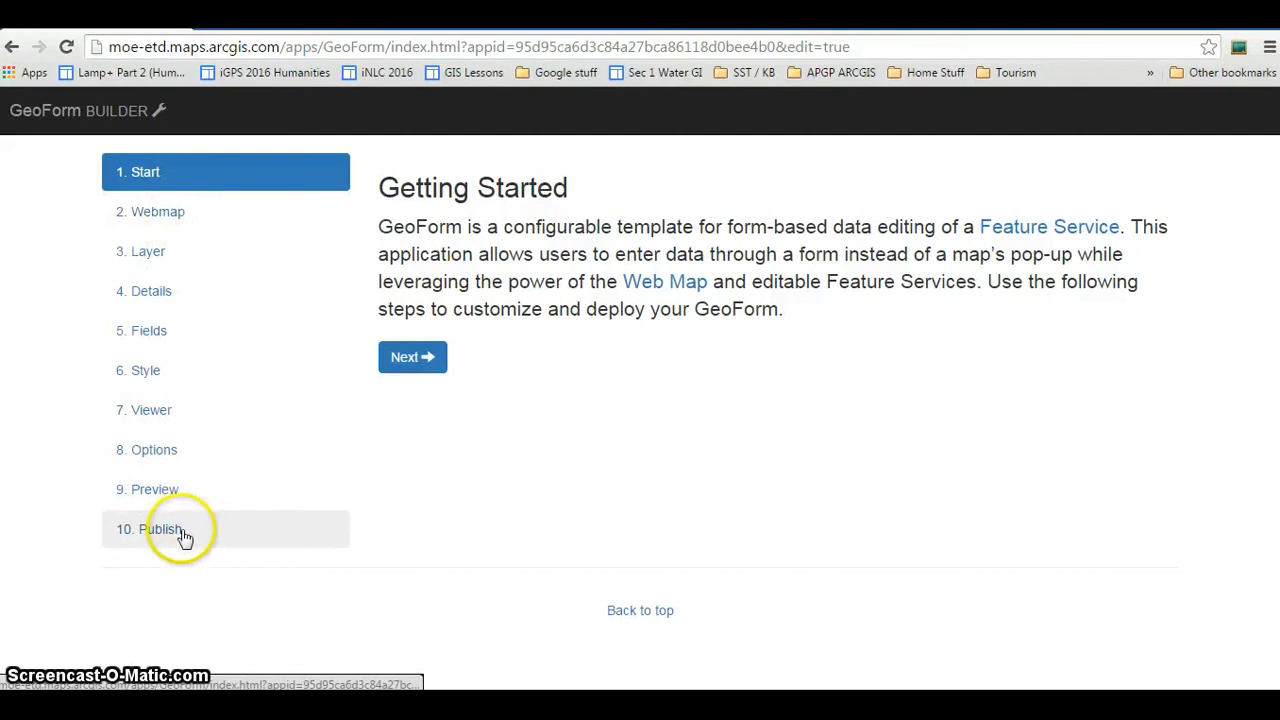
Keep the Water GI map for school as the form's webmap and choose WaterGI_data as its editable layer.
left_click(413, 364)
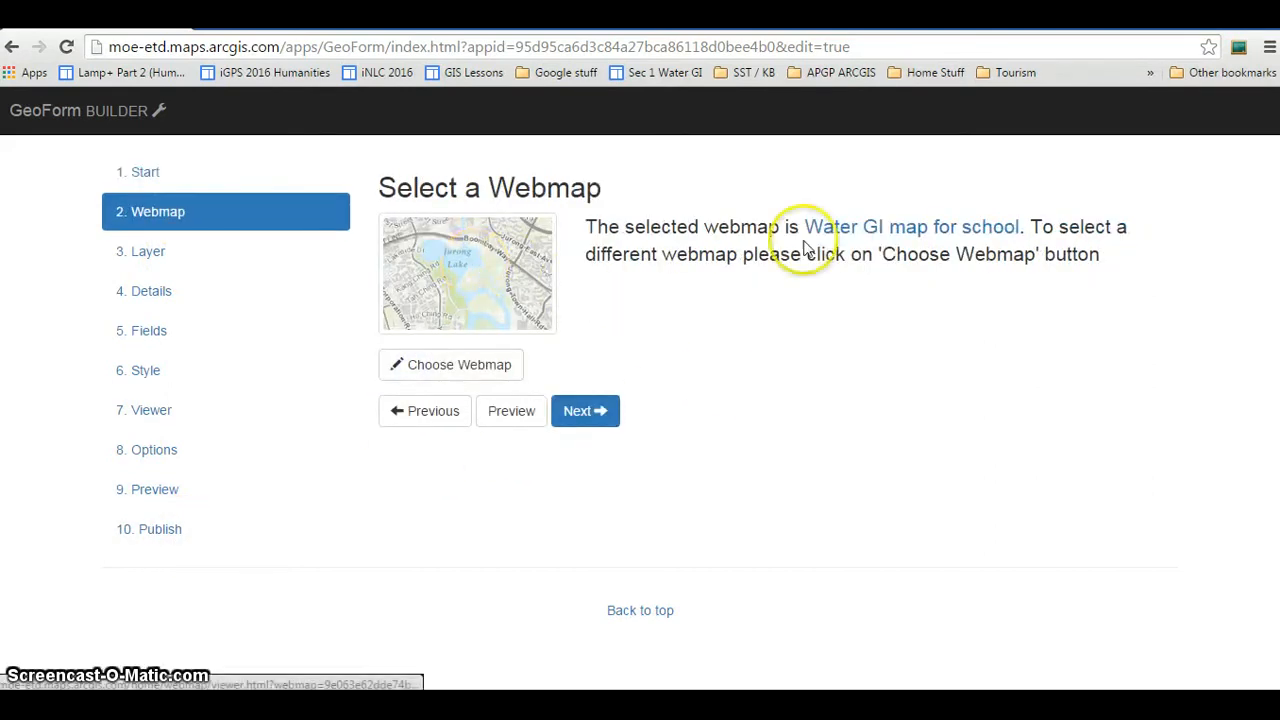
left_click(585, 415)
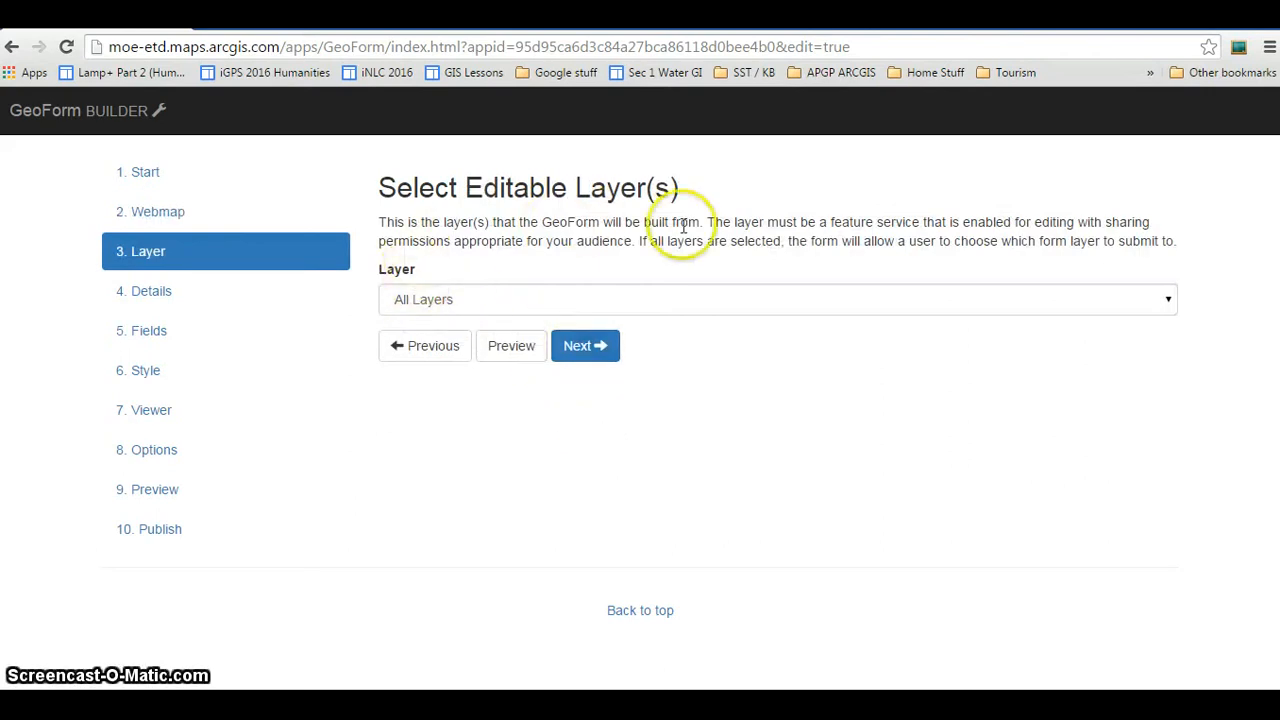
left_click(1152, 302)
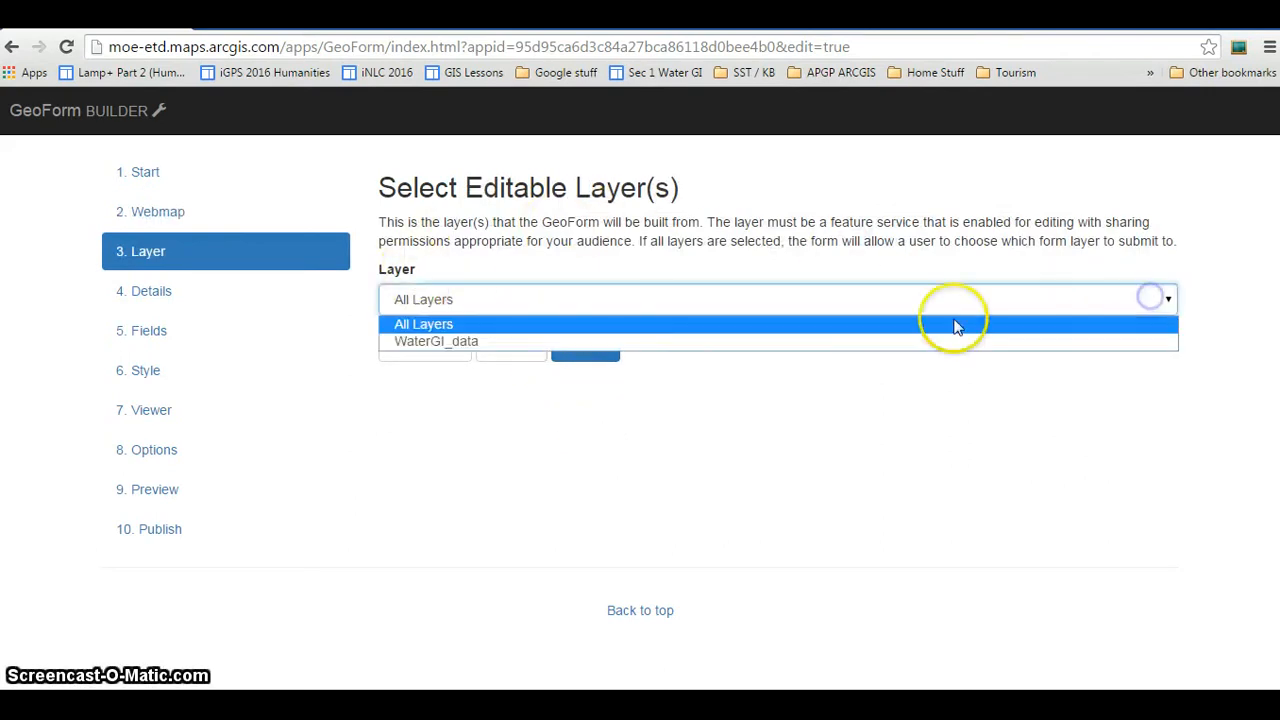
left_click(451, 343)
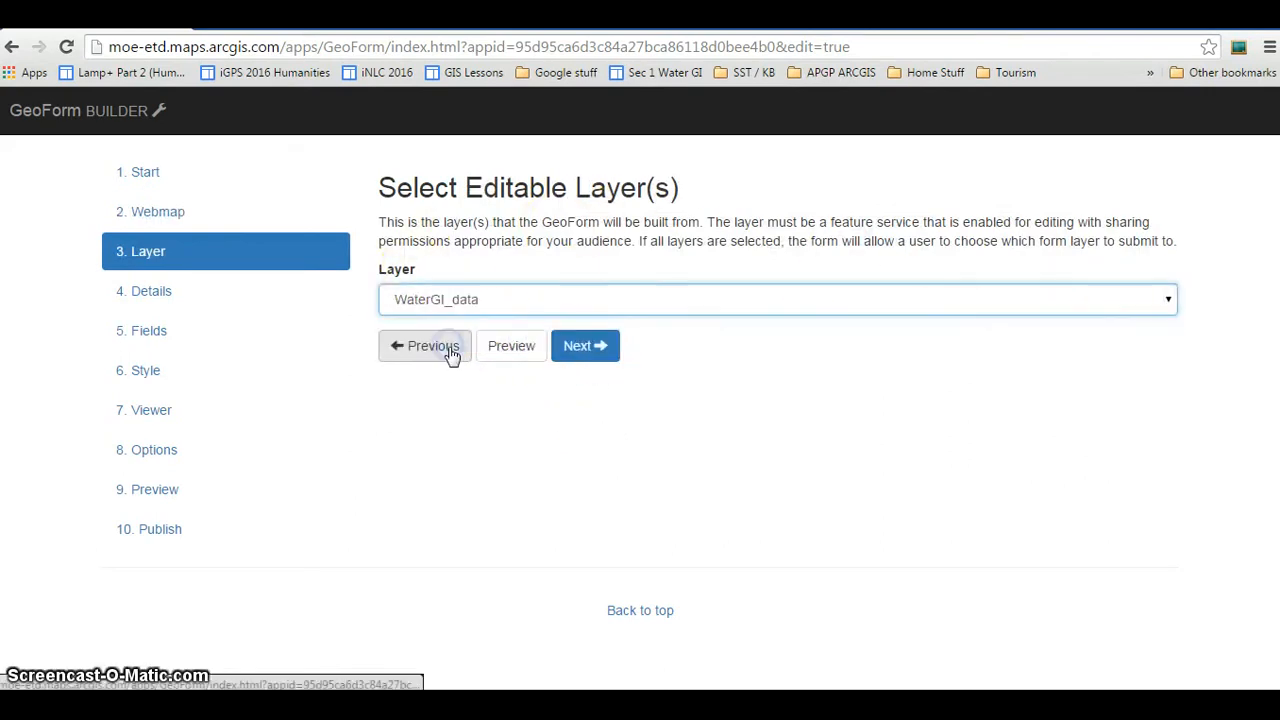
left_click(591, 350)
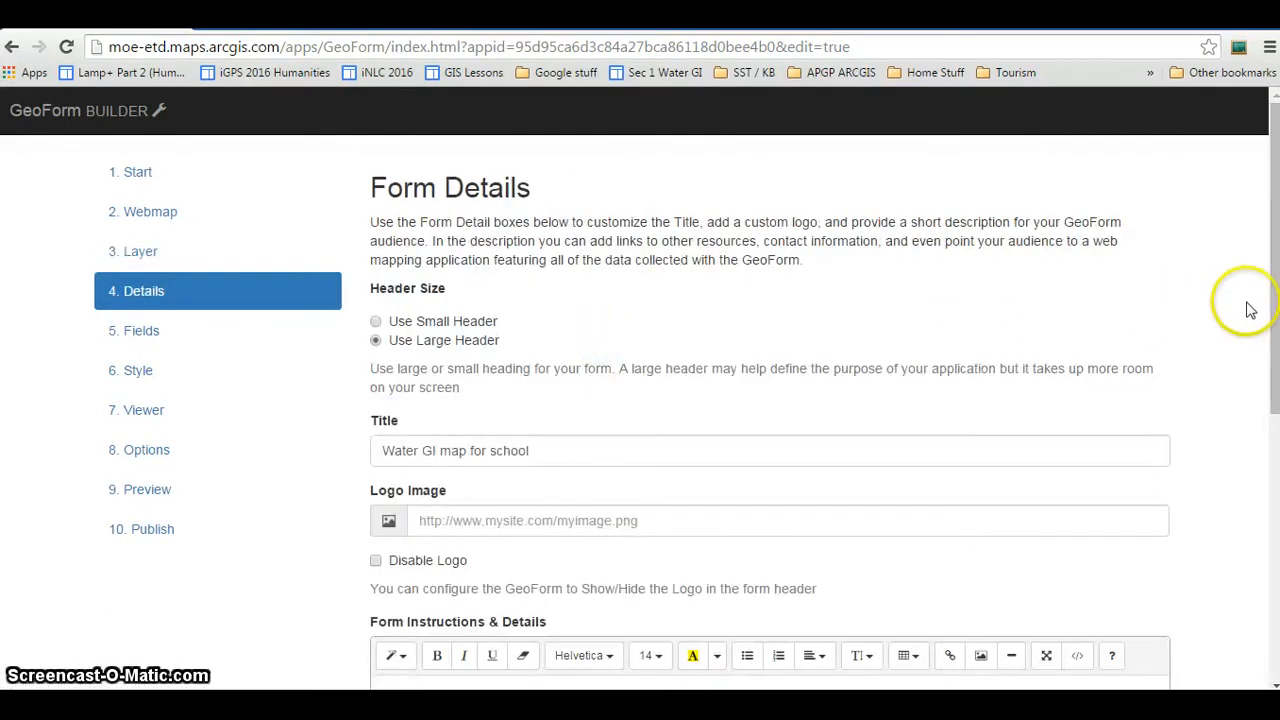
Enter "Please collect the data." as the form instructions and continue to the form fields.
left_click_drag(1272, 323, 1257, 523)
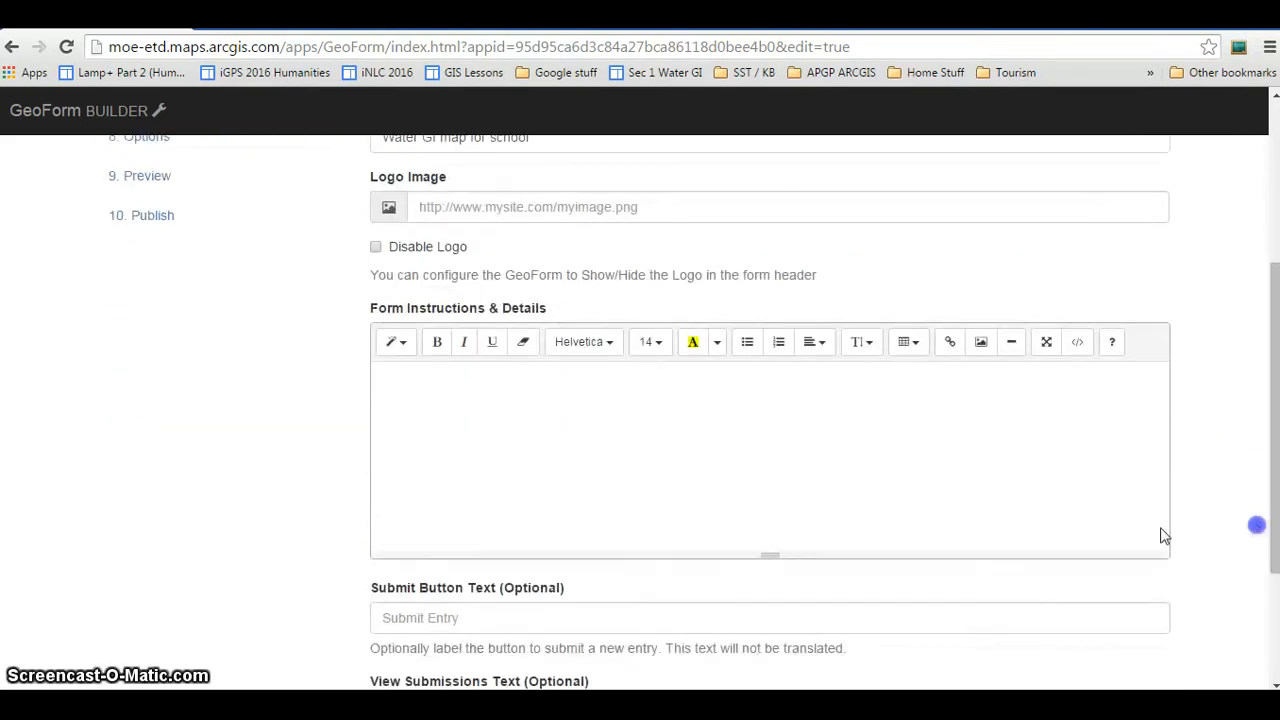
left_click(853, 460)
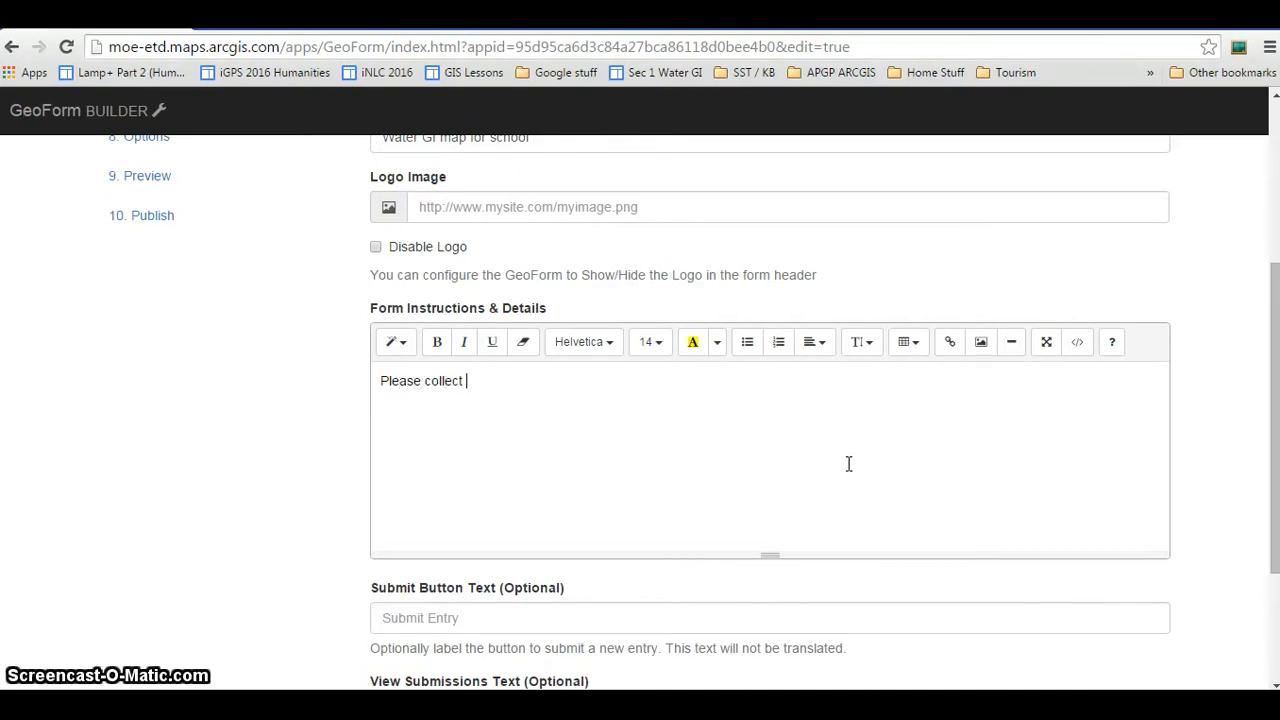
key("Caps_Lock")
type("TT")
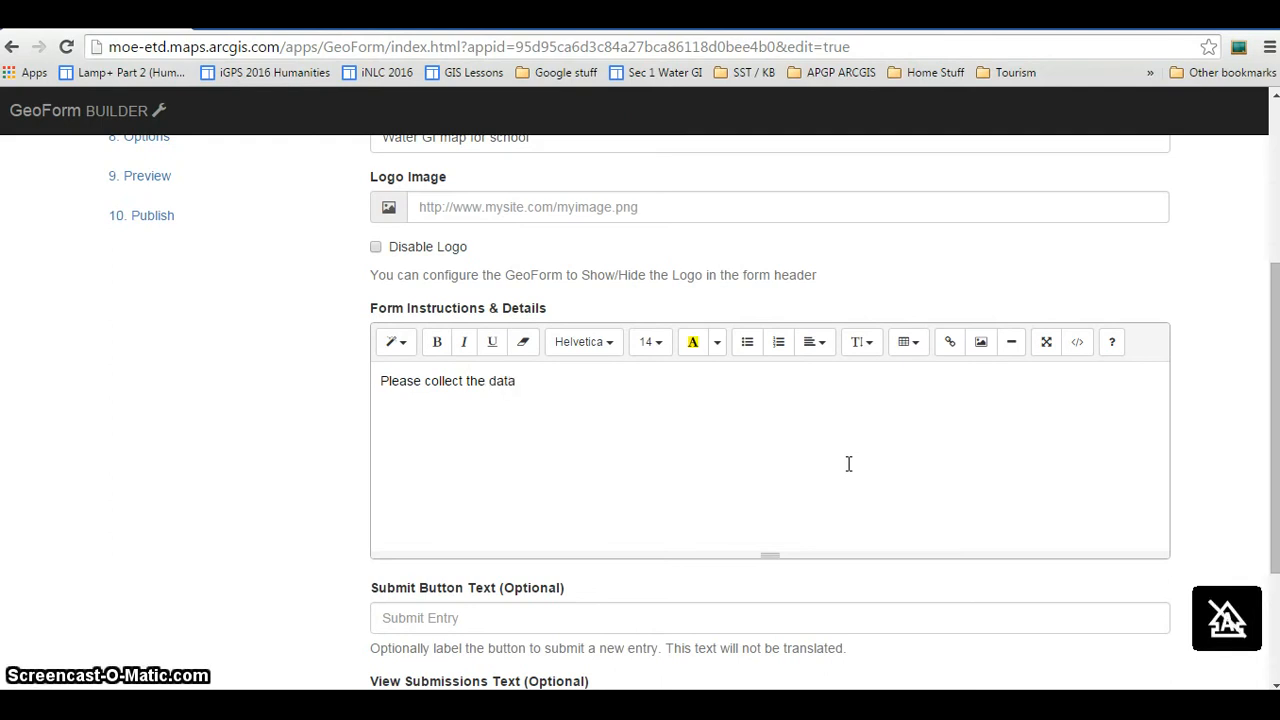
key("Caps_Lock")
type(".")
scroll(834, 474, "down", 2)
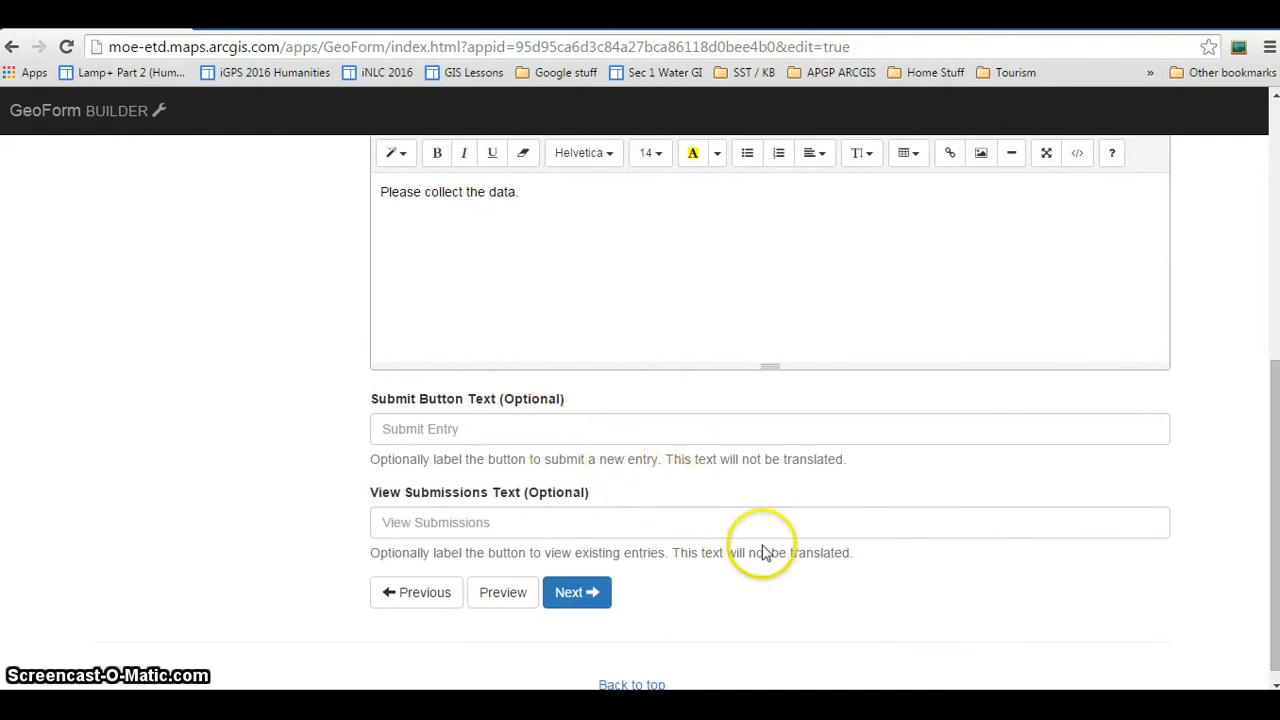
scroll(720, 556, "down", 1)
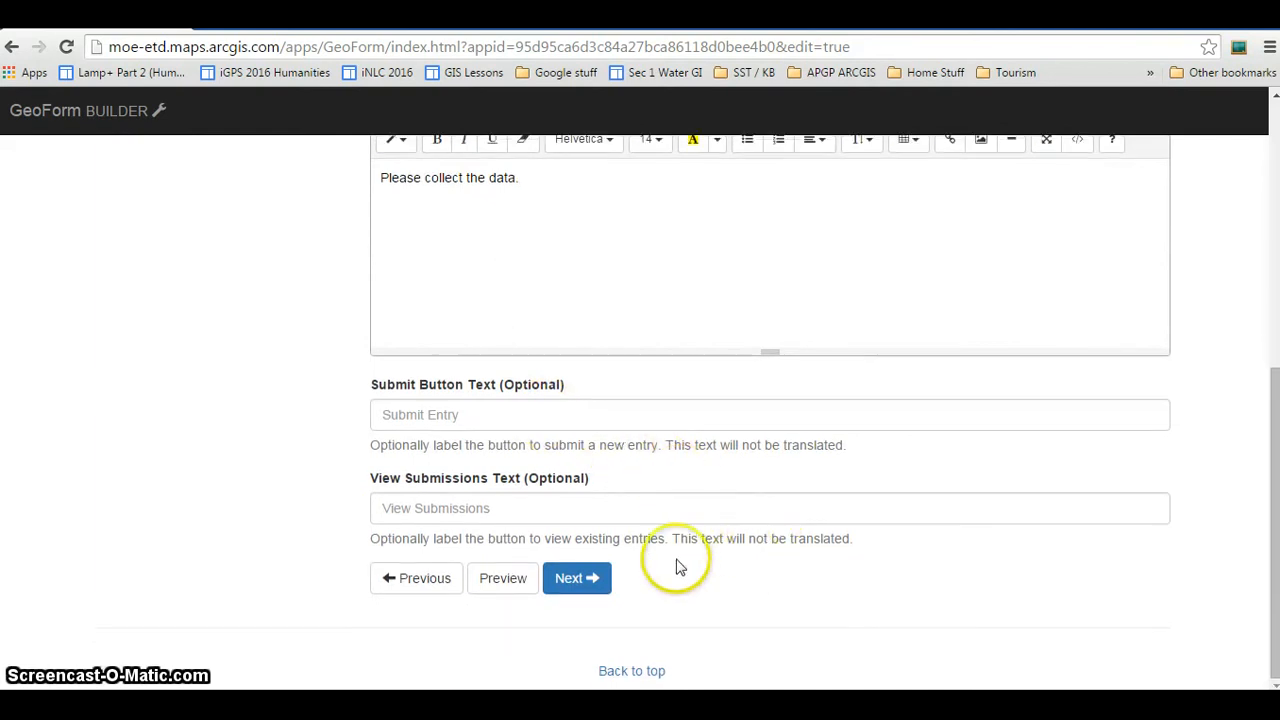
left_click(590, 586)
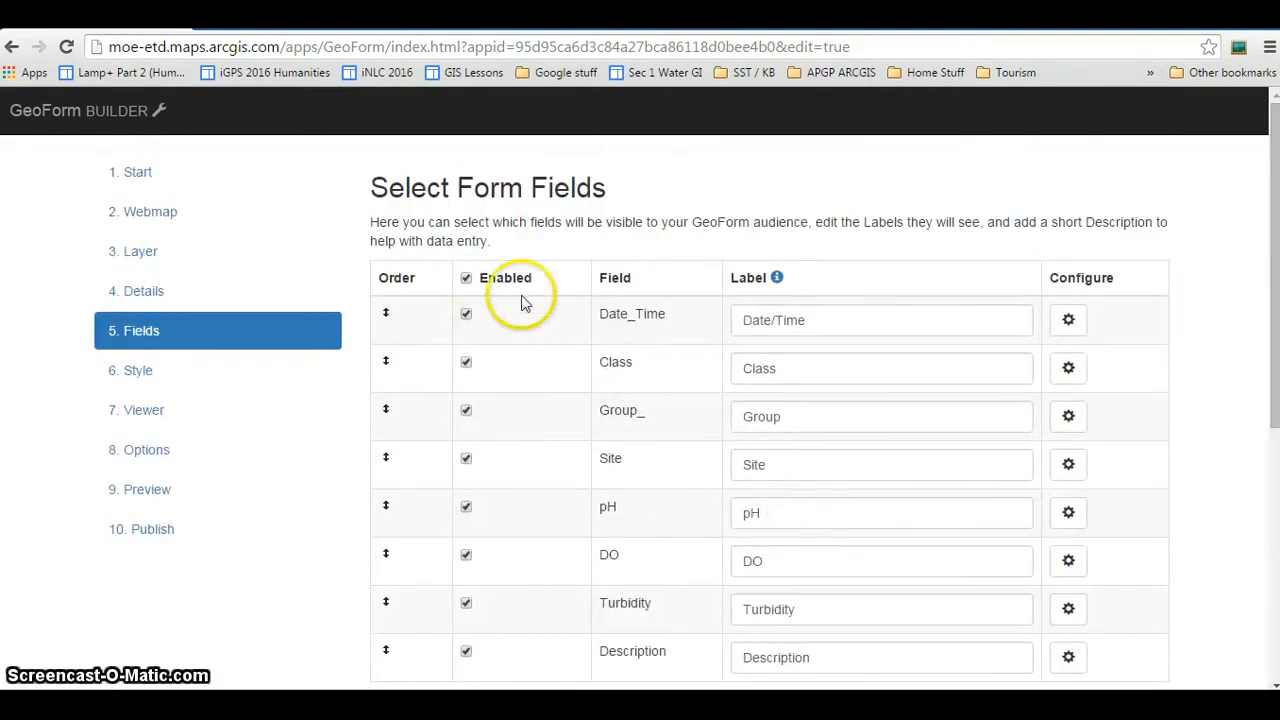
Configure the Date_Time field to be set with the current date and time.
scroll(1262, 340, "down", 1)
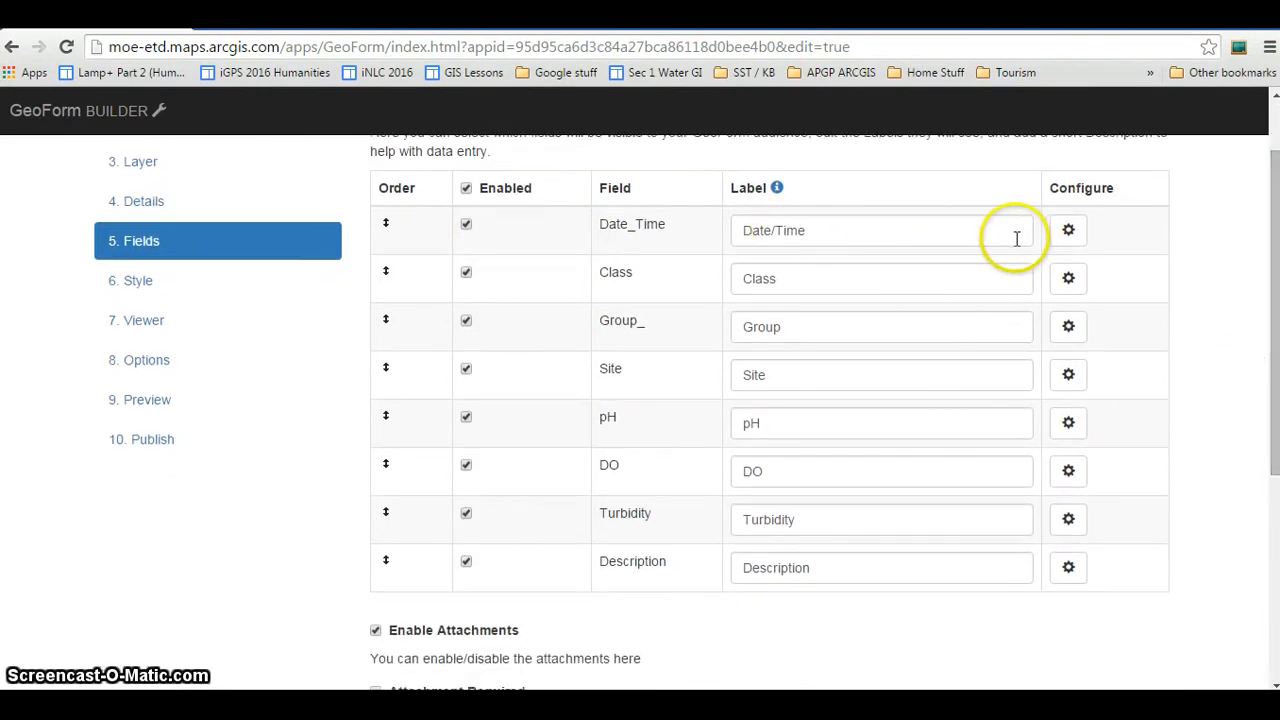
left_click(1070, 232)
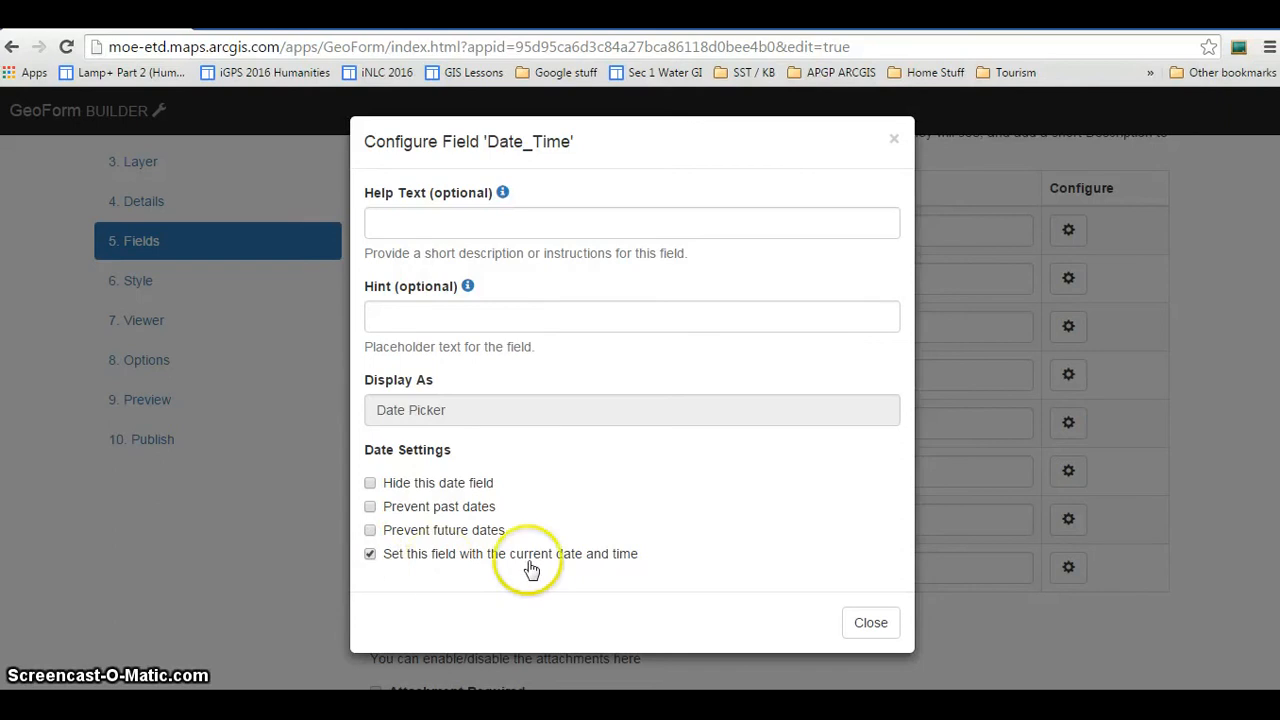
left_click(868, 617)
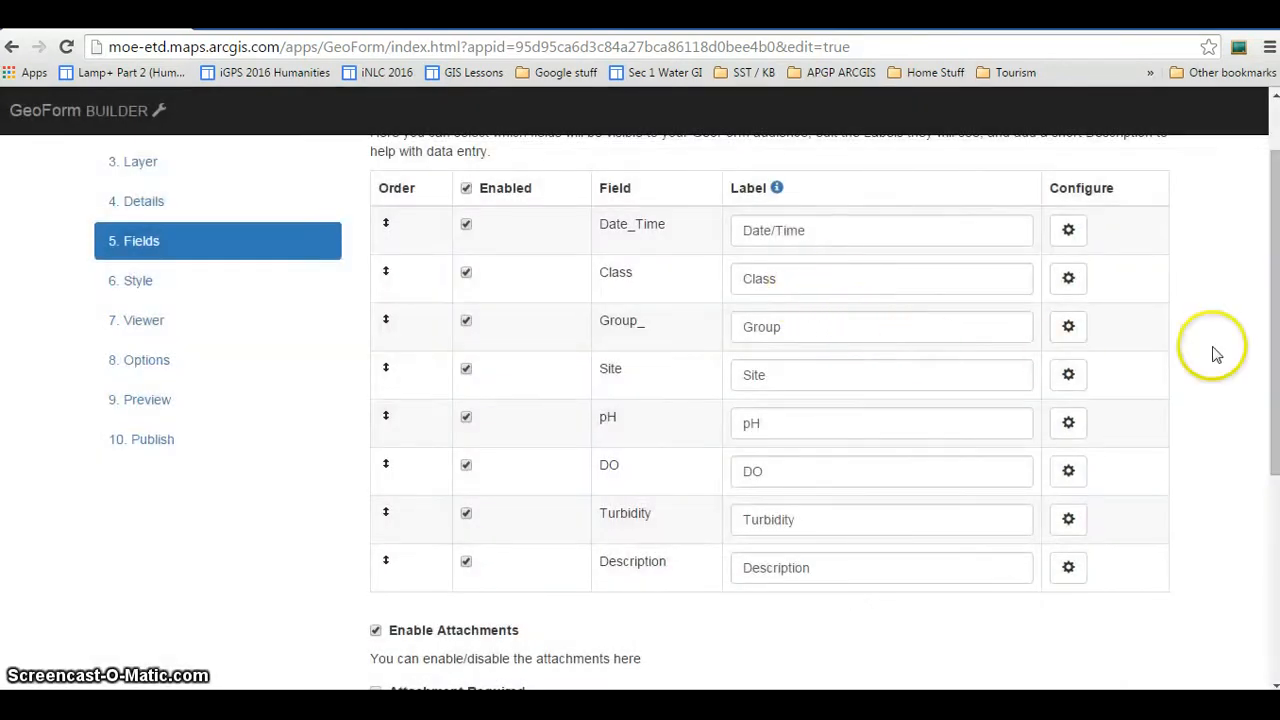
Set the pH field's help text to "Please only key in numeric values, no units." and copy that text.
left_click_drag(1271, 350, 1273, 378)
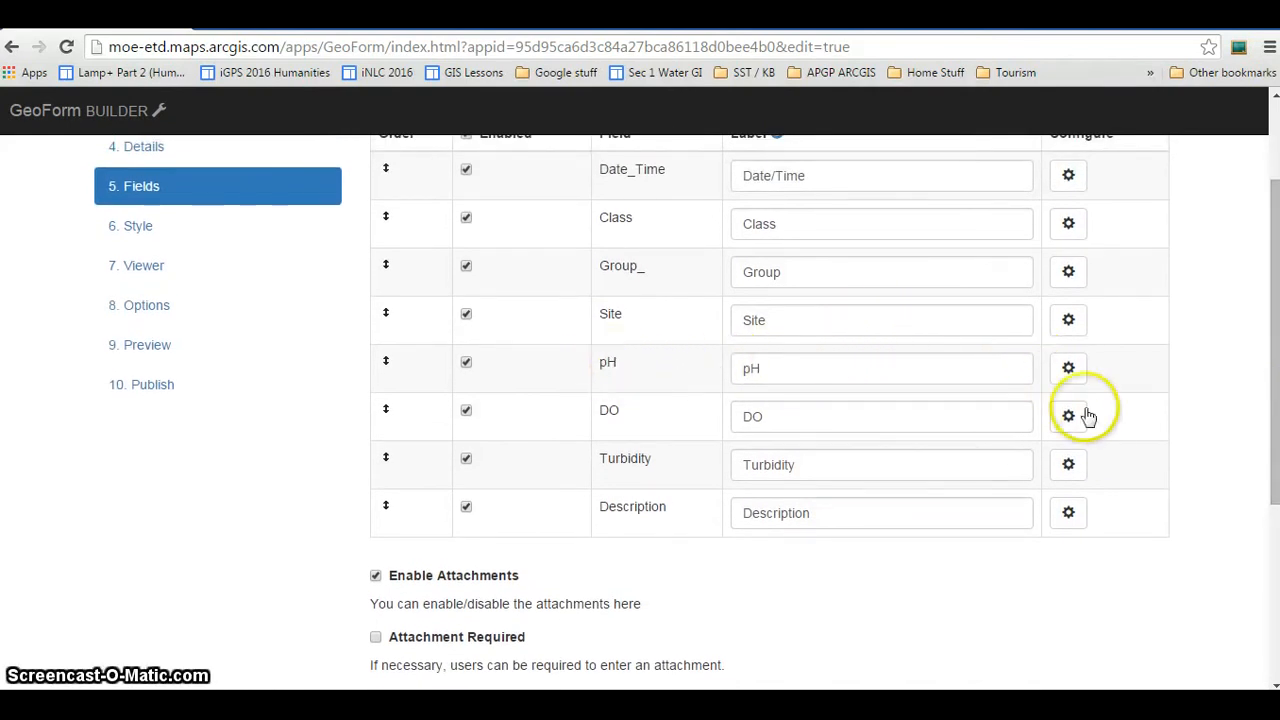
left_click(1068, 368)
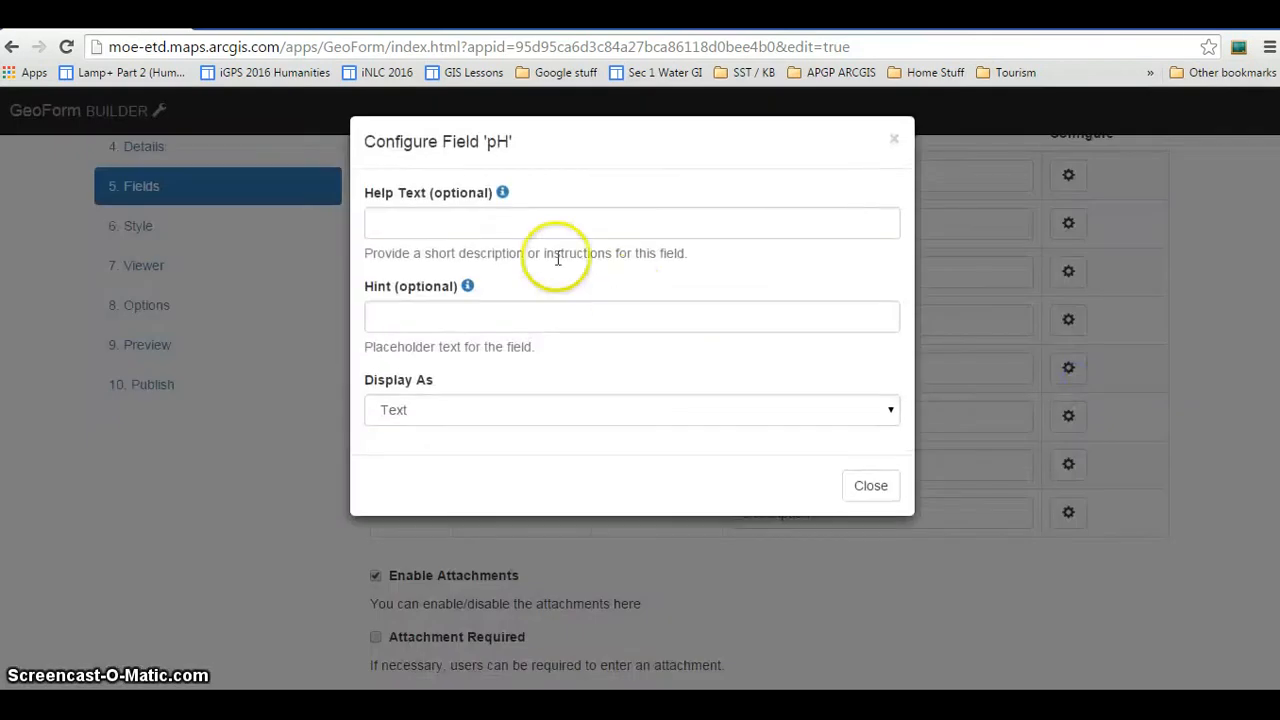
left_click(484, 226)
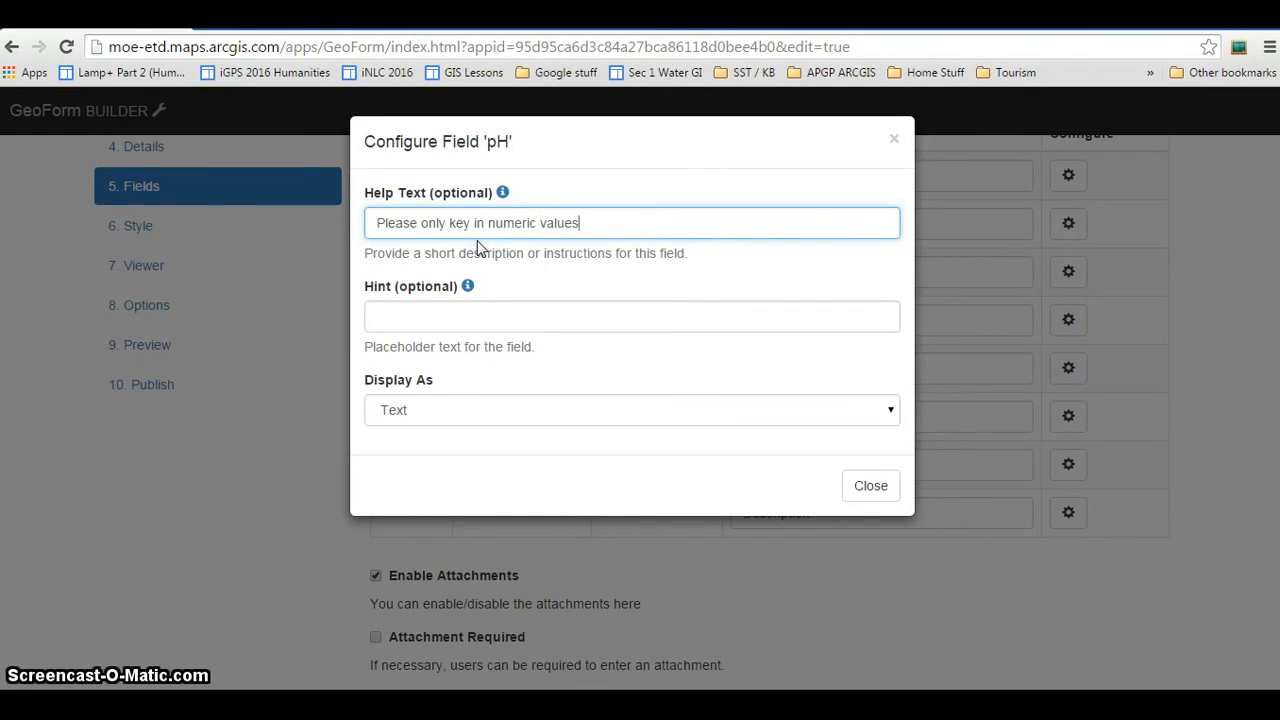
type(", no units.")
key("ctrl+a")
key("ctrl+c")
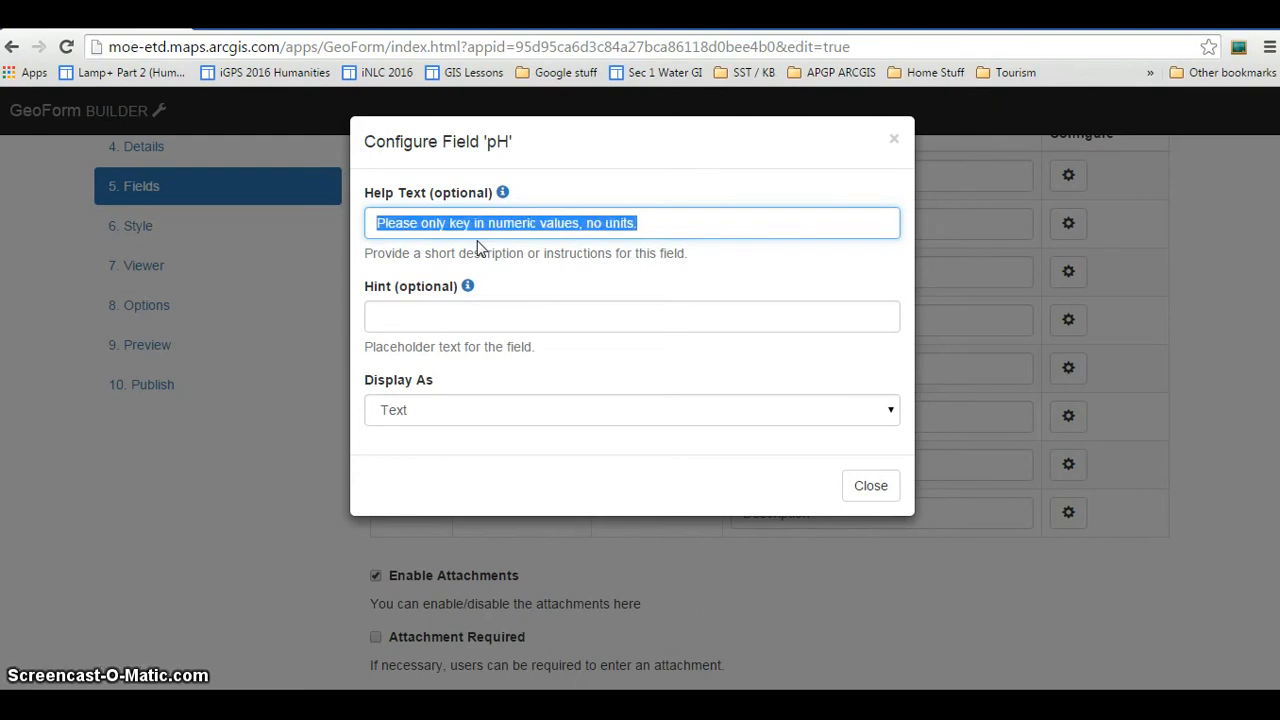
left_click(640, 228)
left_click(868, 486)
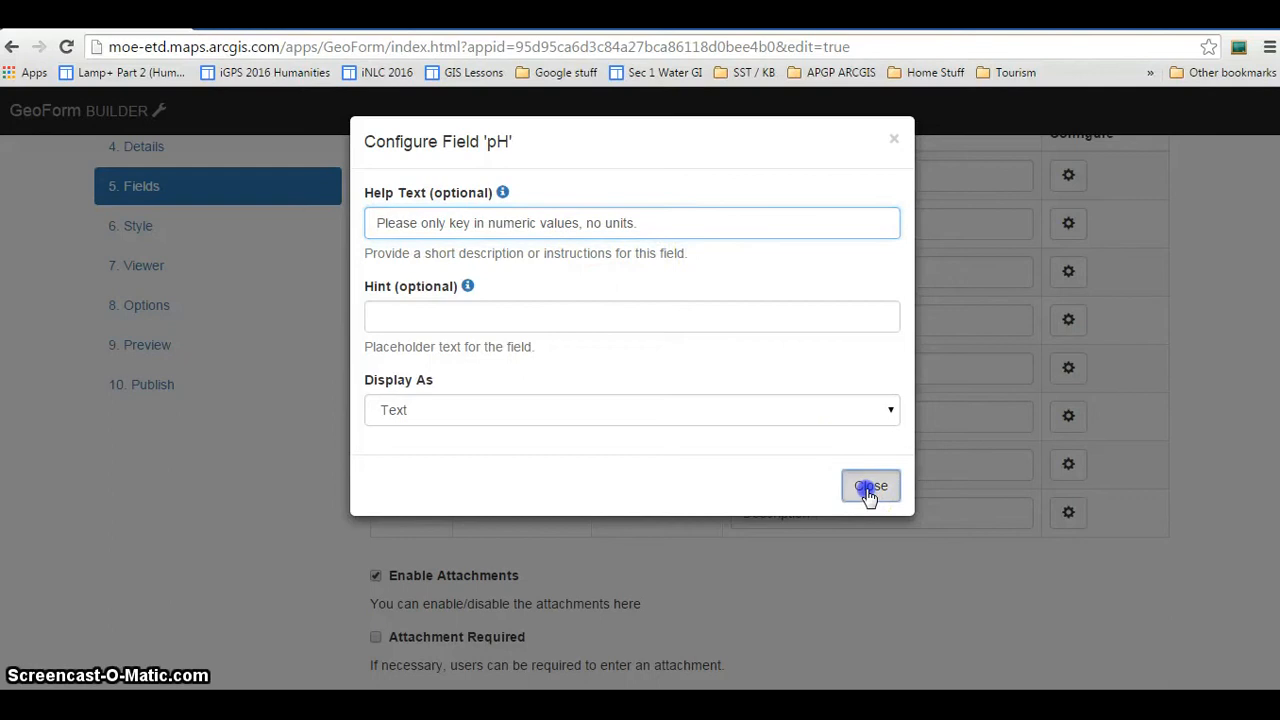
Give the DO field the copied help text "Please only key in numeric values, no units.".
left_click(1068, 416)
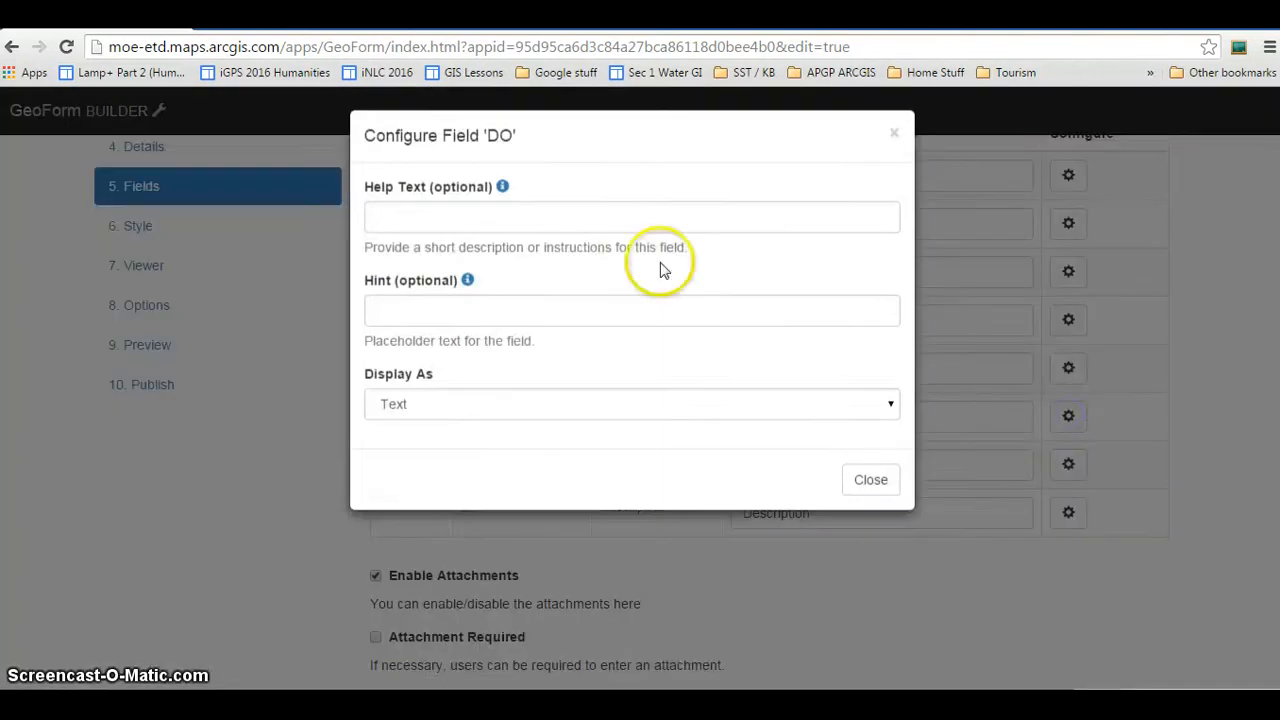
left_click(634, 229)
key("ctrl+v")
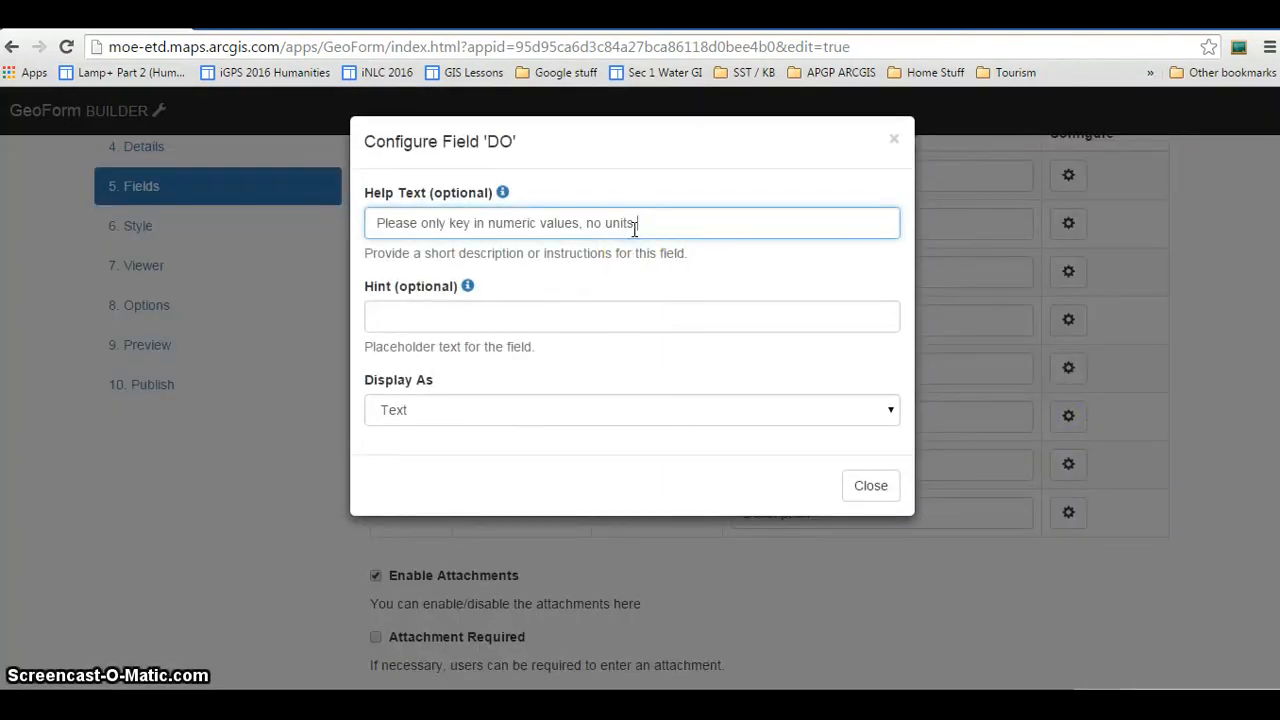
left_click(870, 486)
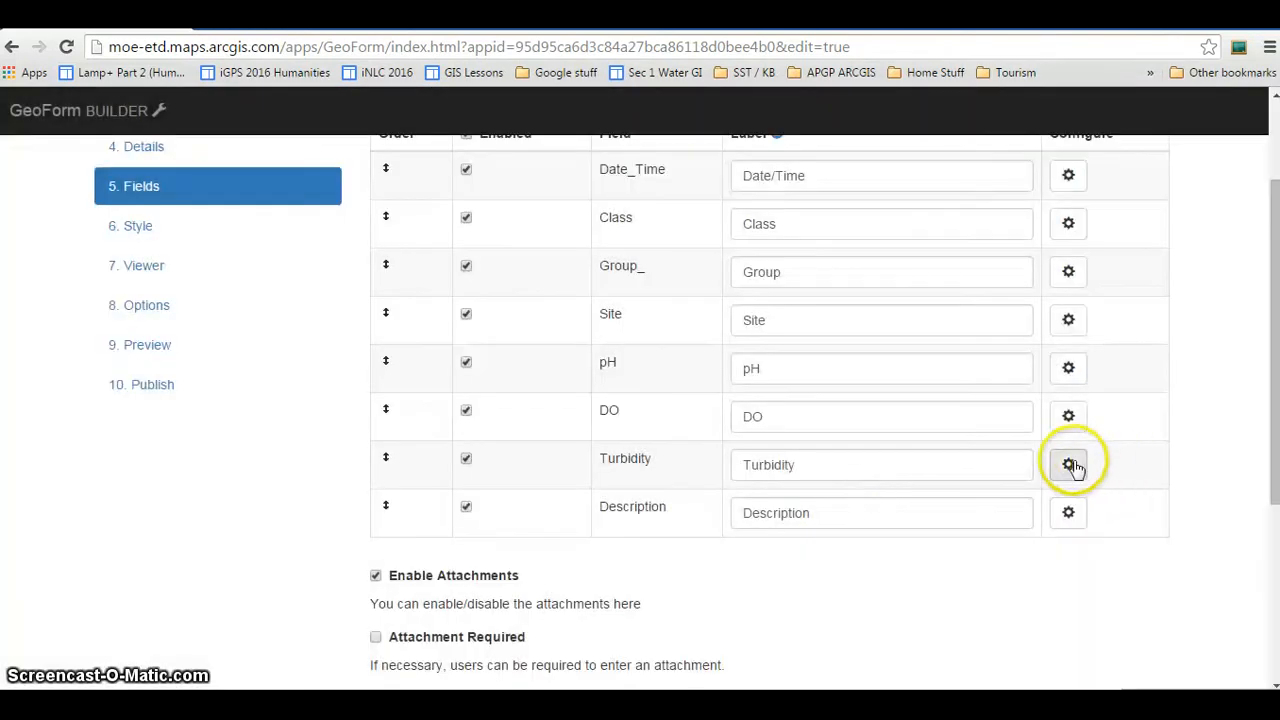
Give the Turbidity field the same help text, "Please only key in numeric values, no units.".
left_click(1068, 465)
left_click(639, 223)
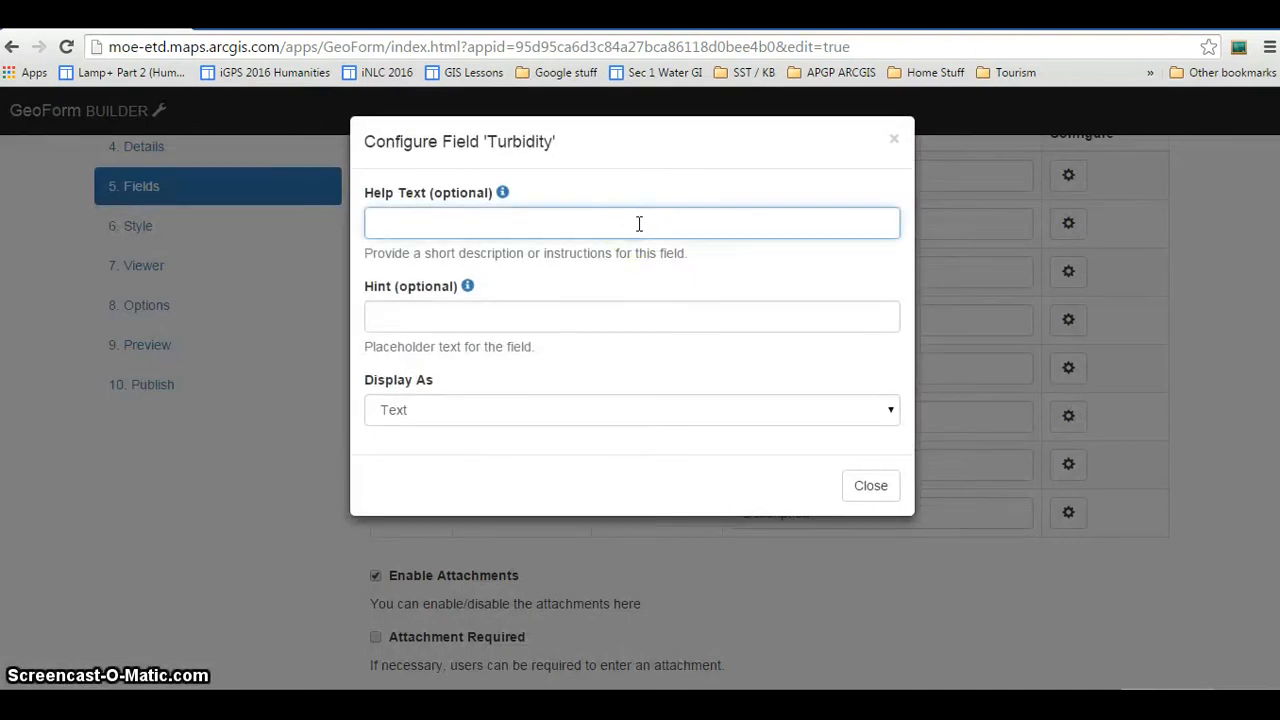
type("Please only key in numeric values, no units")
left_click(686, 229)
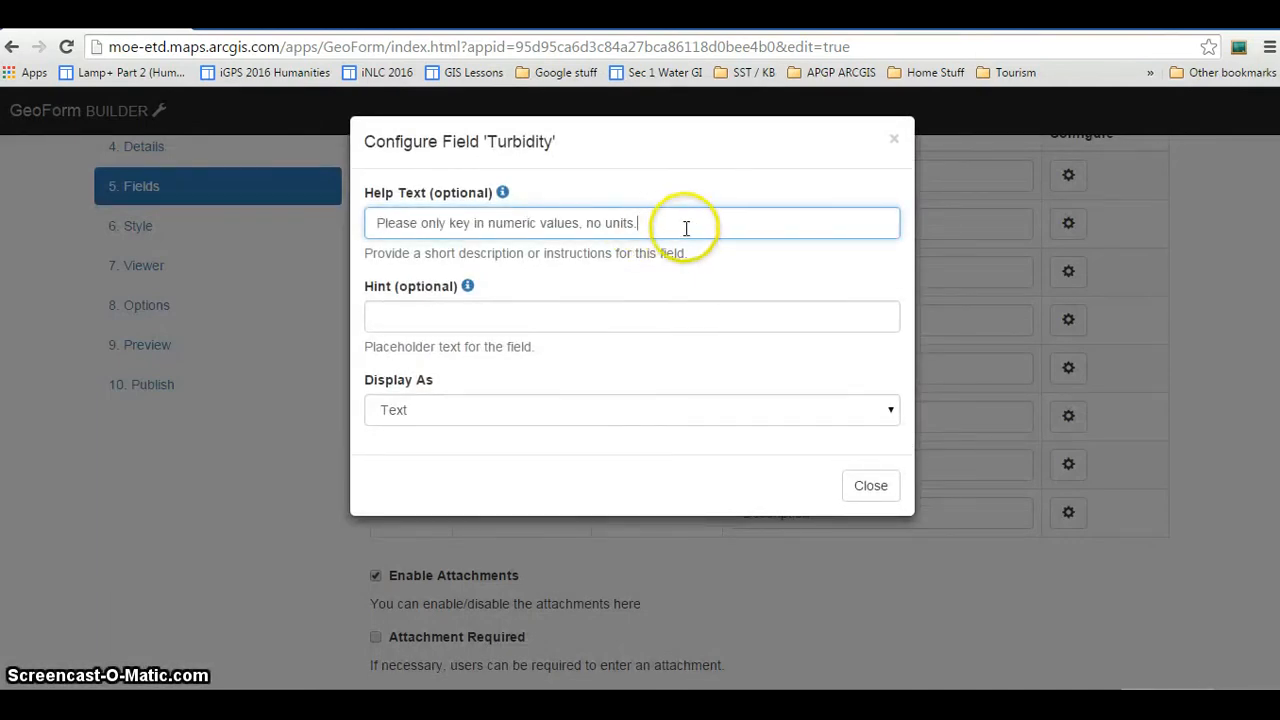
left_click(871, 486)
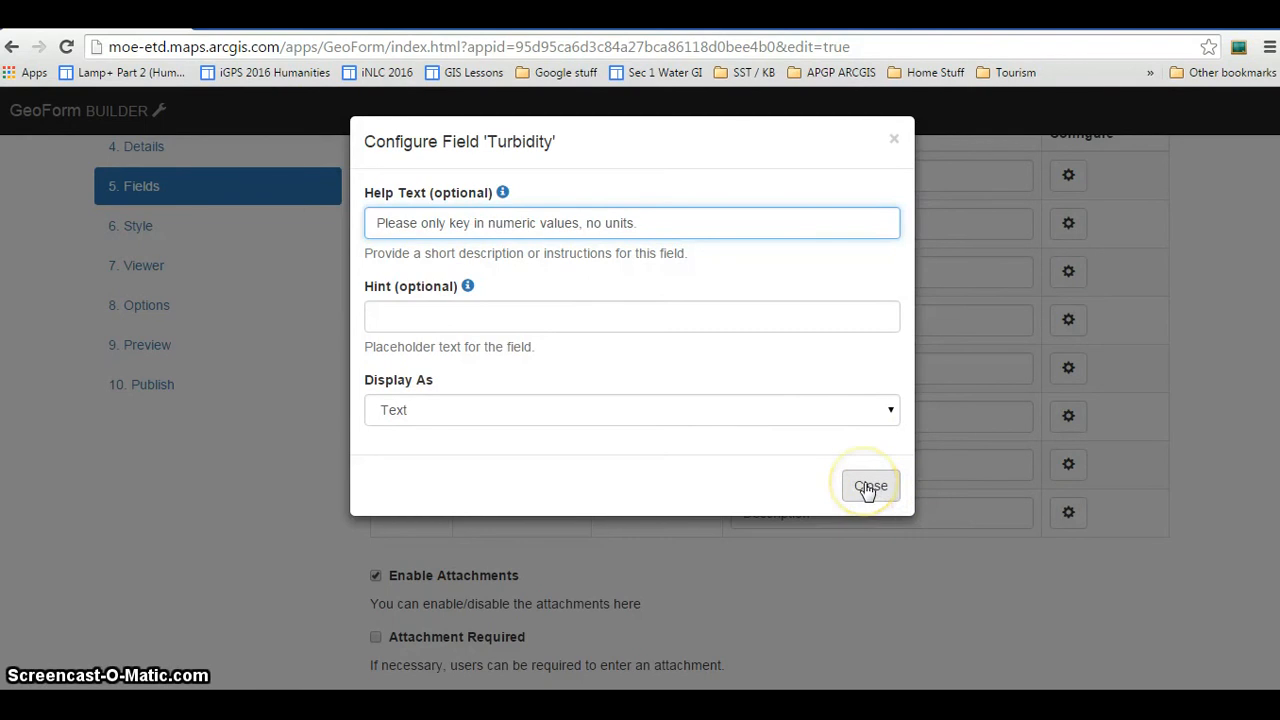
left_click(867, 488)
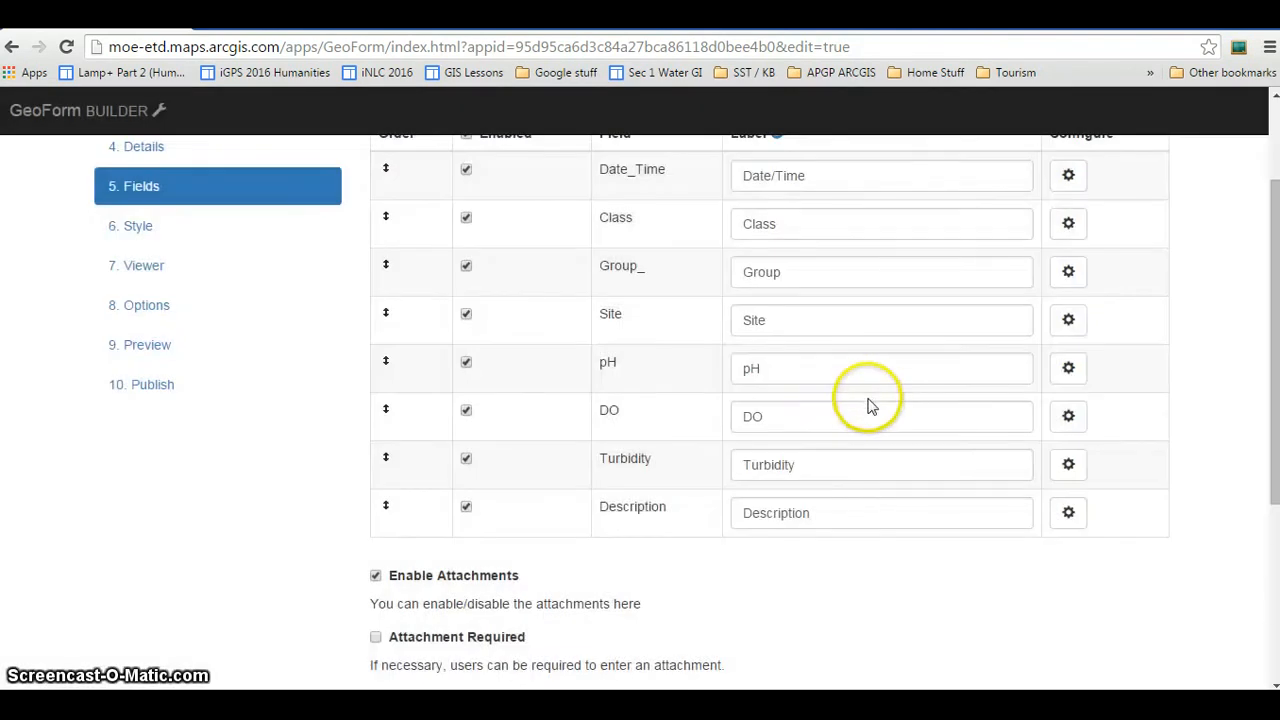
Leave attachments enabled but not required, and continue to the form's theme selection.
scroll(875, 410, "down", 2)
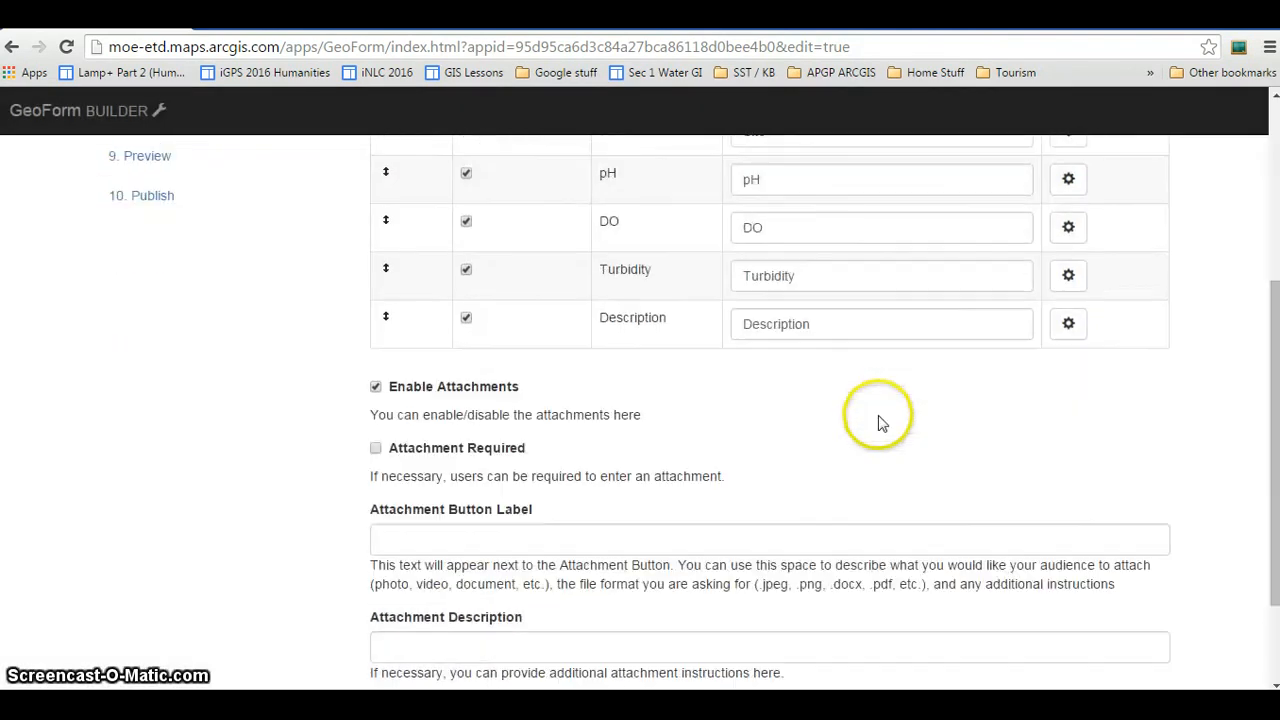
left_click(381, 404)
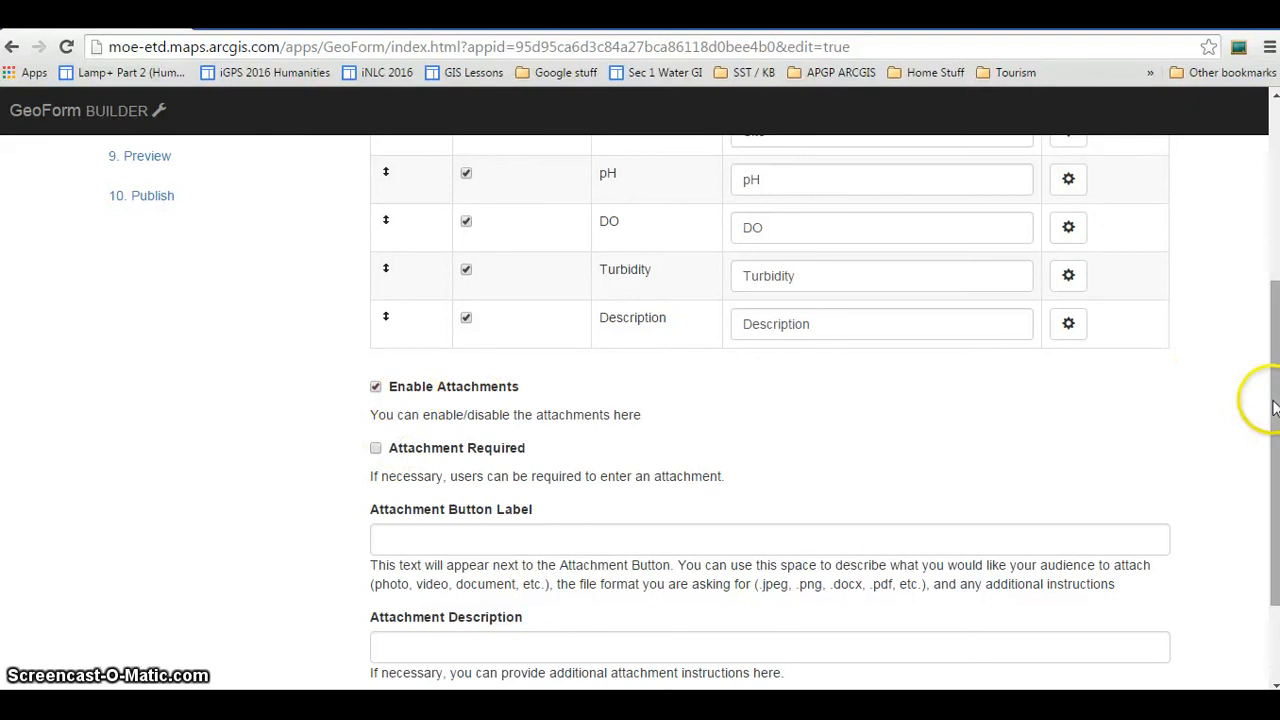
scroll(1274, 406, "down", 3)
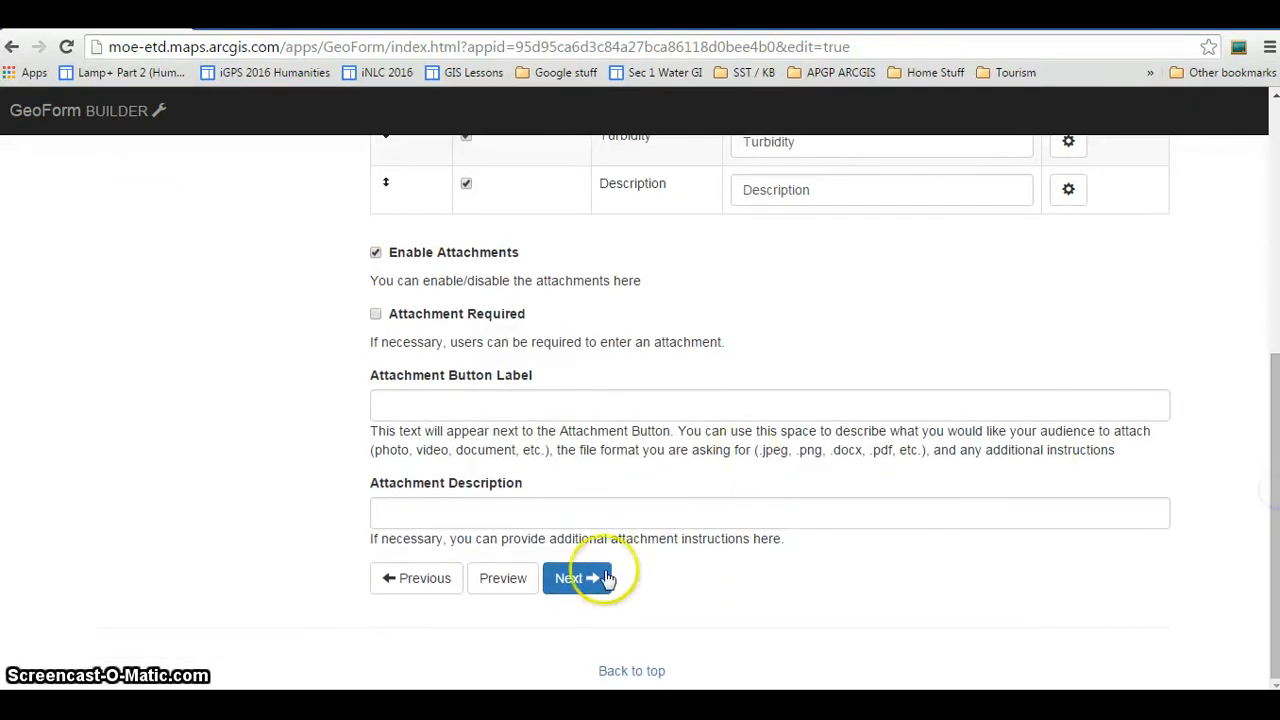
left_click(606, 578)
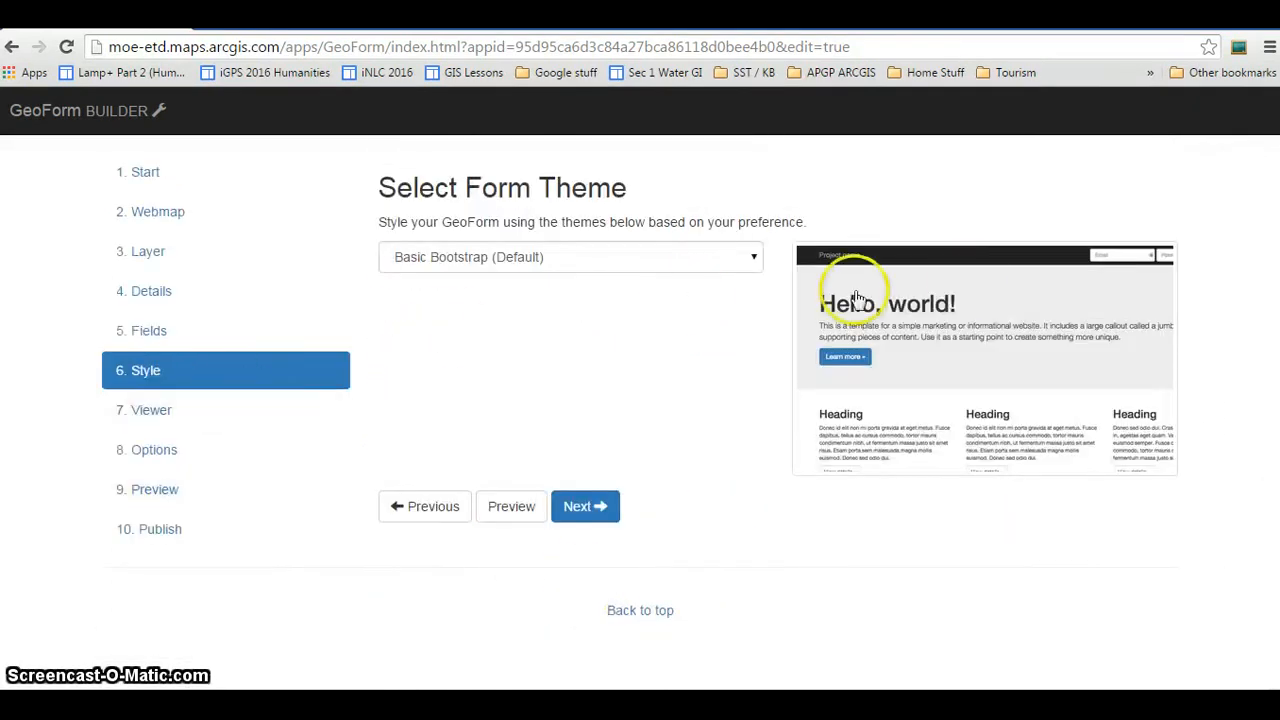
Keep the Basic Bootstrap (Default) form theme and set the viewer's WaterGI_data display field to Class.
left_click(748, 260)
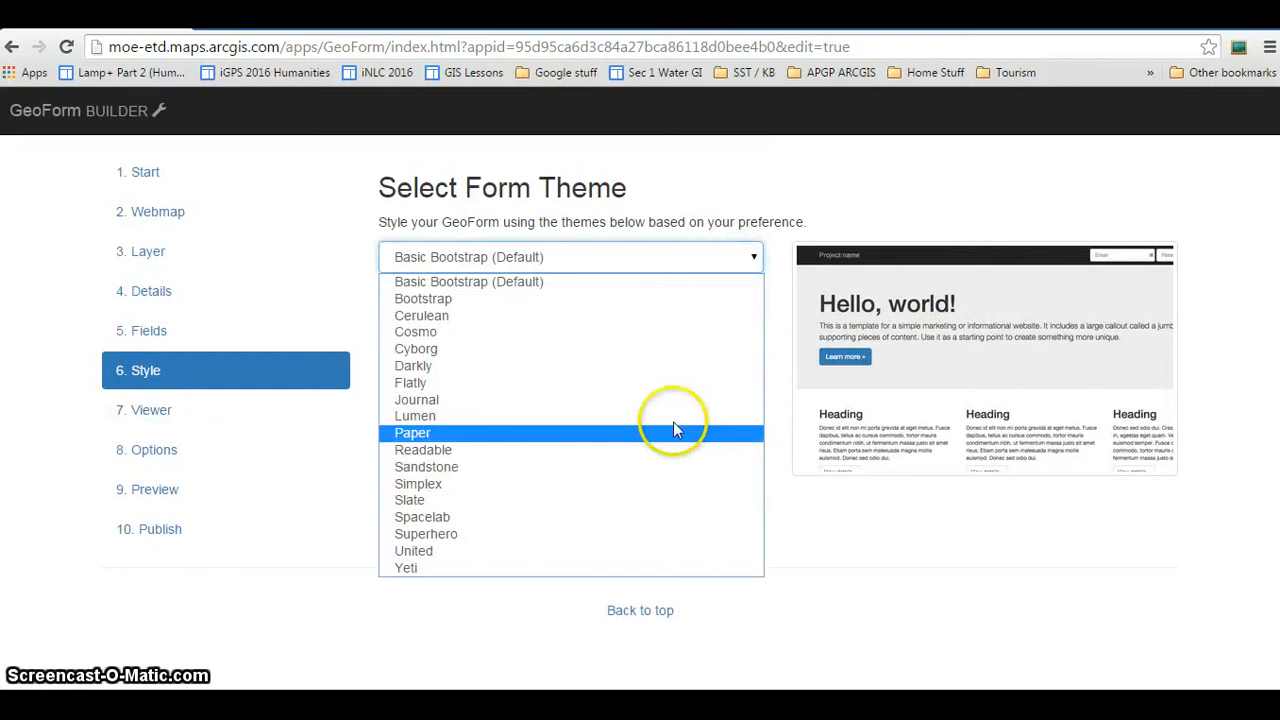
left_click(748, 512)
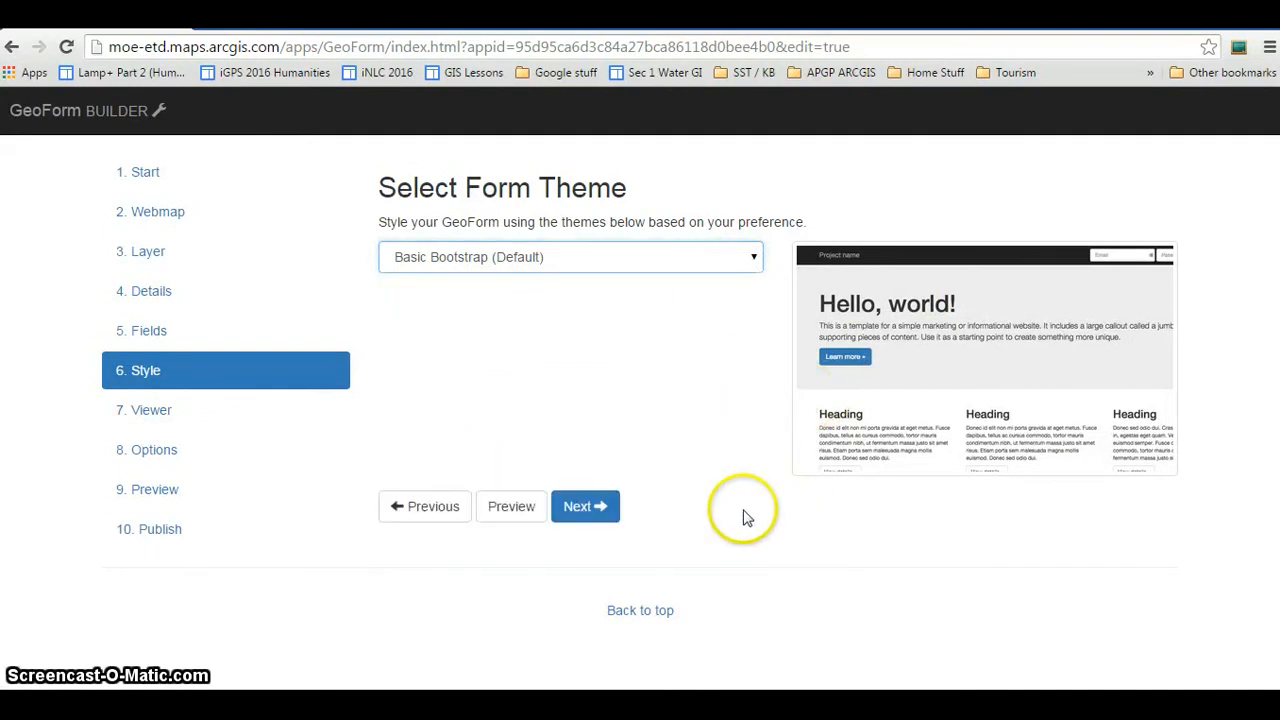
left_click(606, 512)
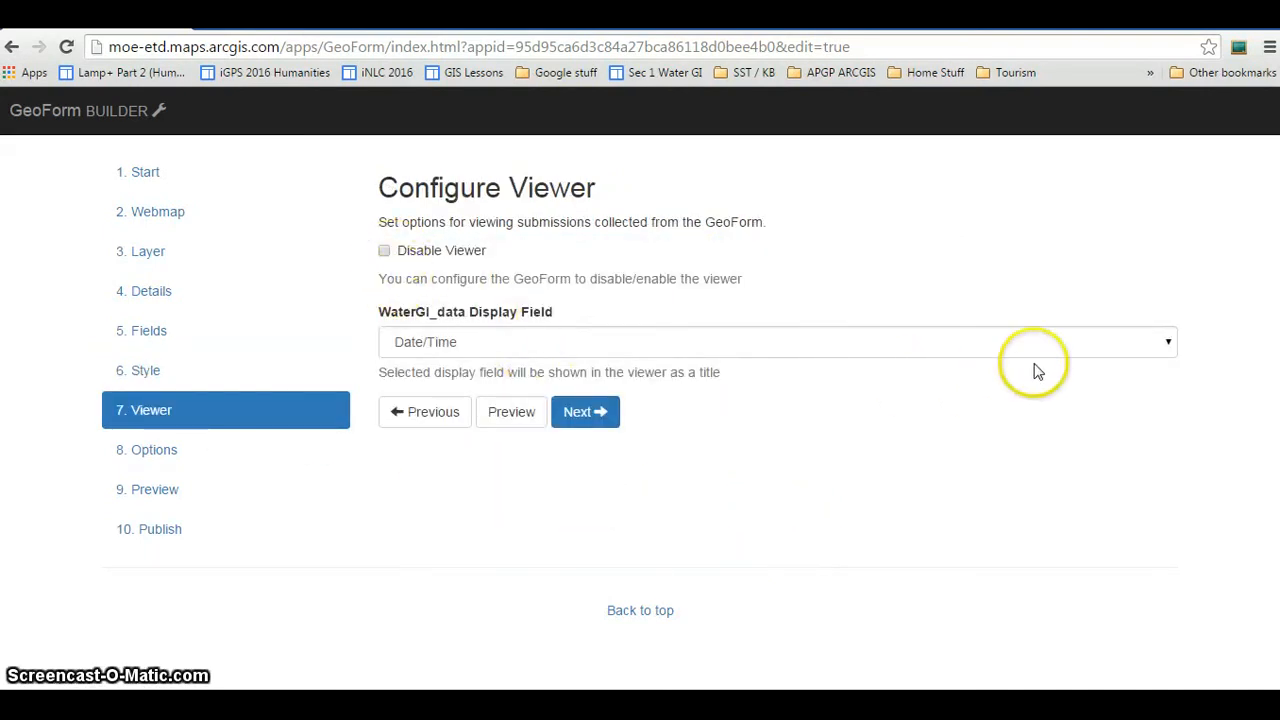
left_click(1158, 347)
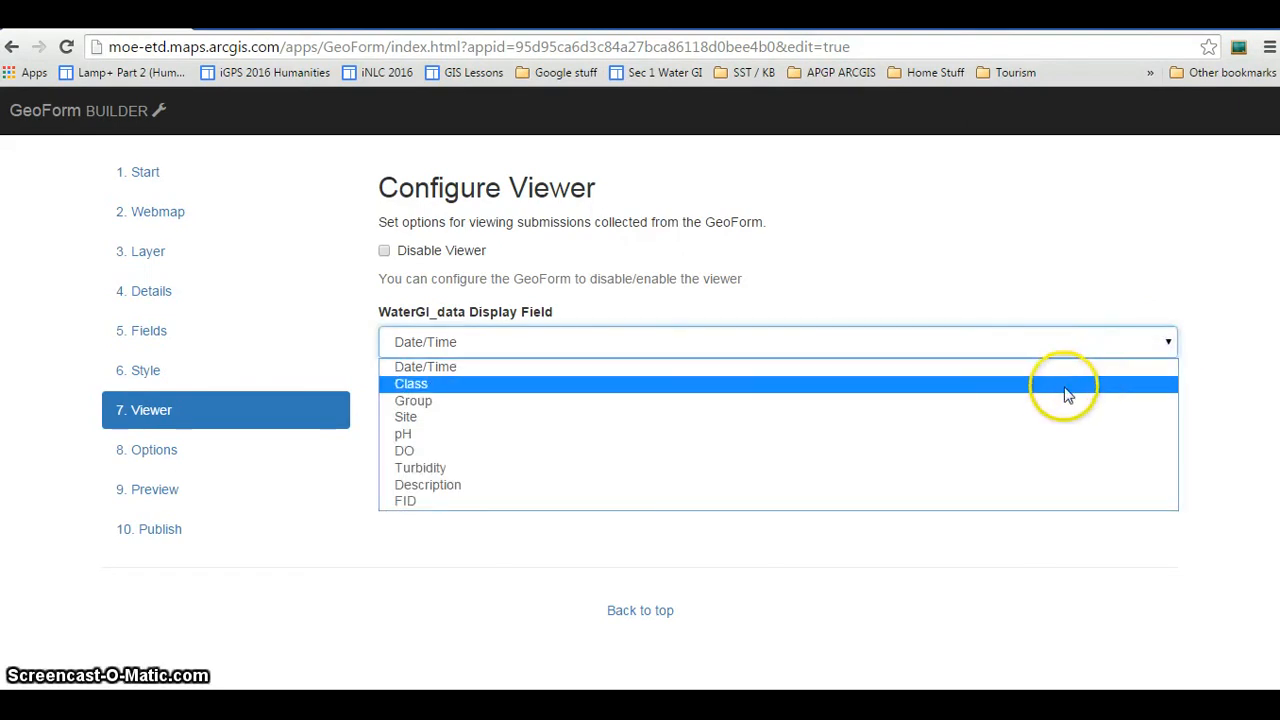
left_click(413, 387)
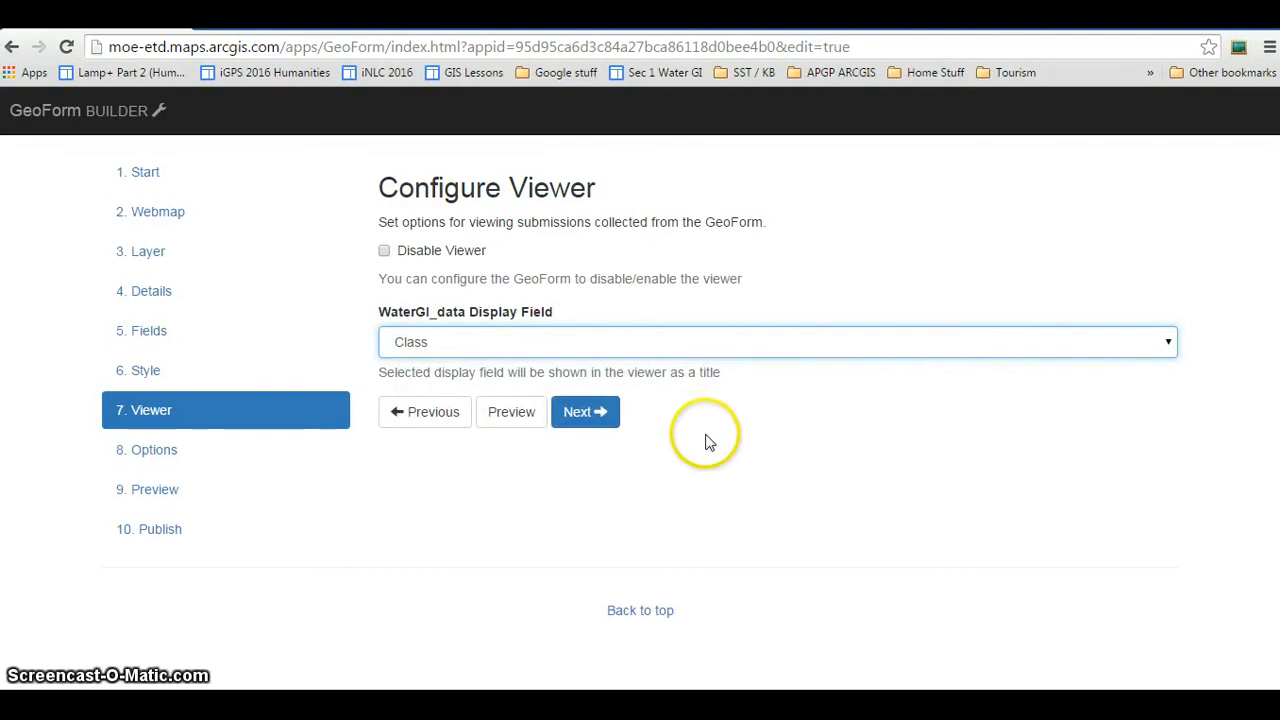
Enable offline support in the form's options, keep the other options at their defaults, and continue to the preview.
left_click(580, 412)
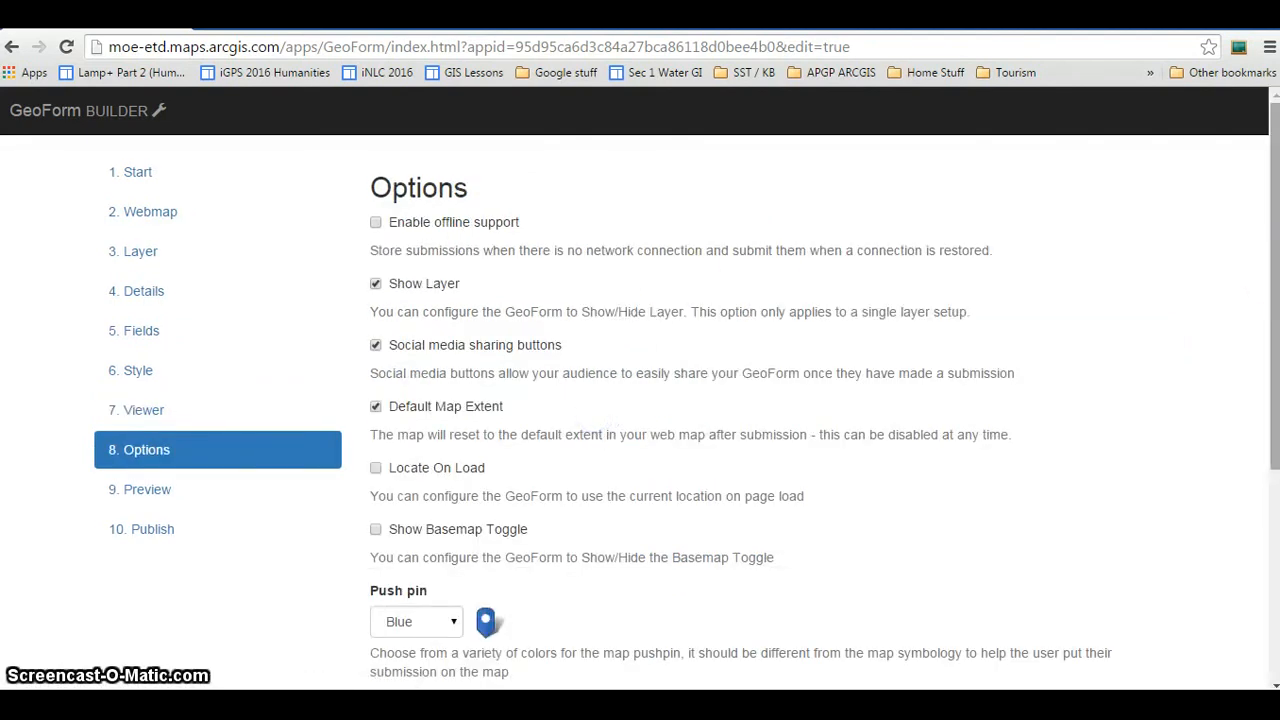
left_click_drag(1275, 282, 1275, 314)
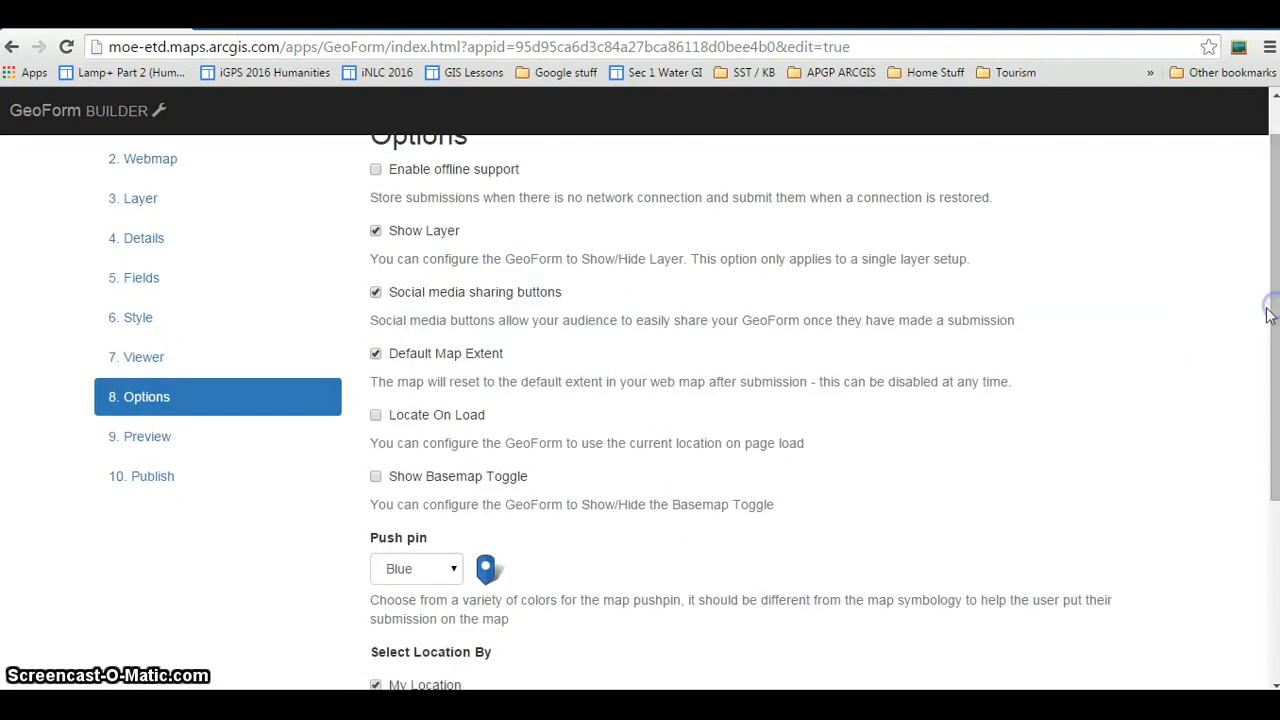
left_click(377, 174)
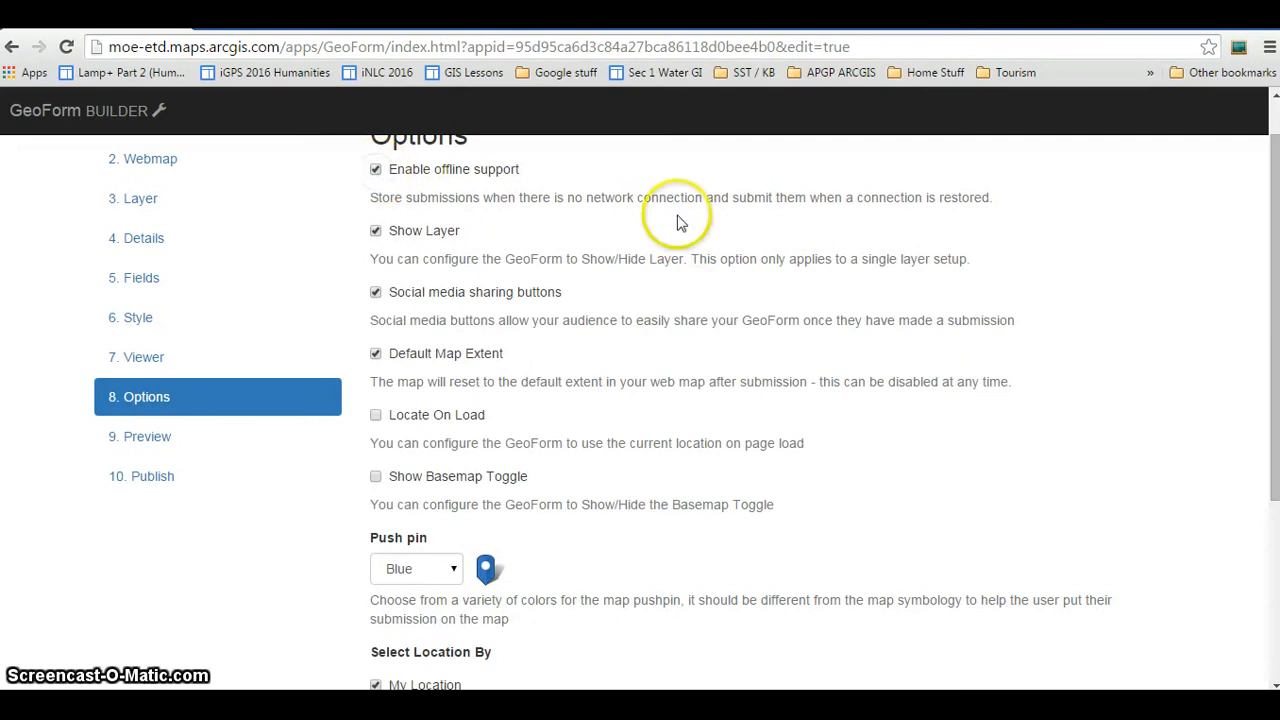
left_click_drag(1276, 276, 1276, 234)
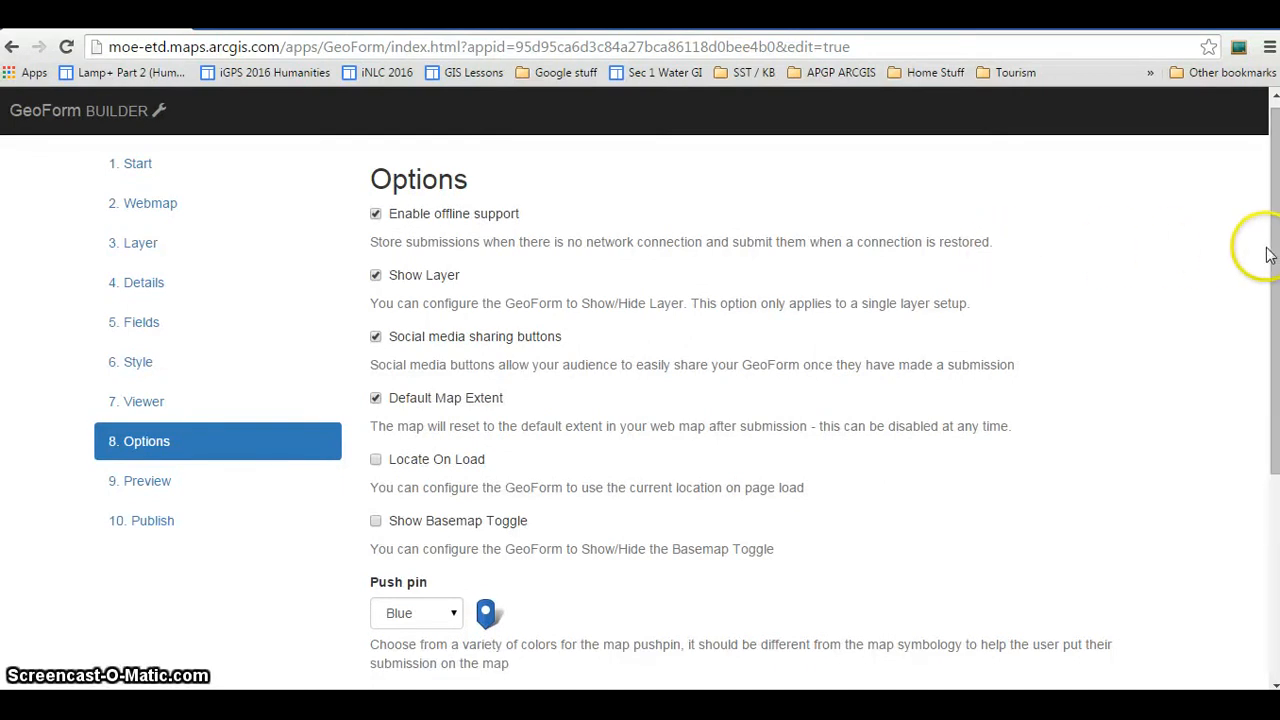
left_click_drag(1275, 253, 1274, 260)
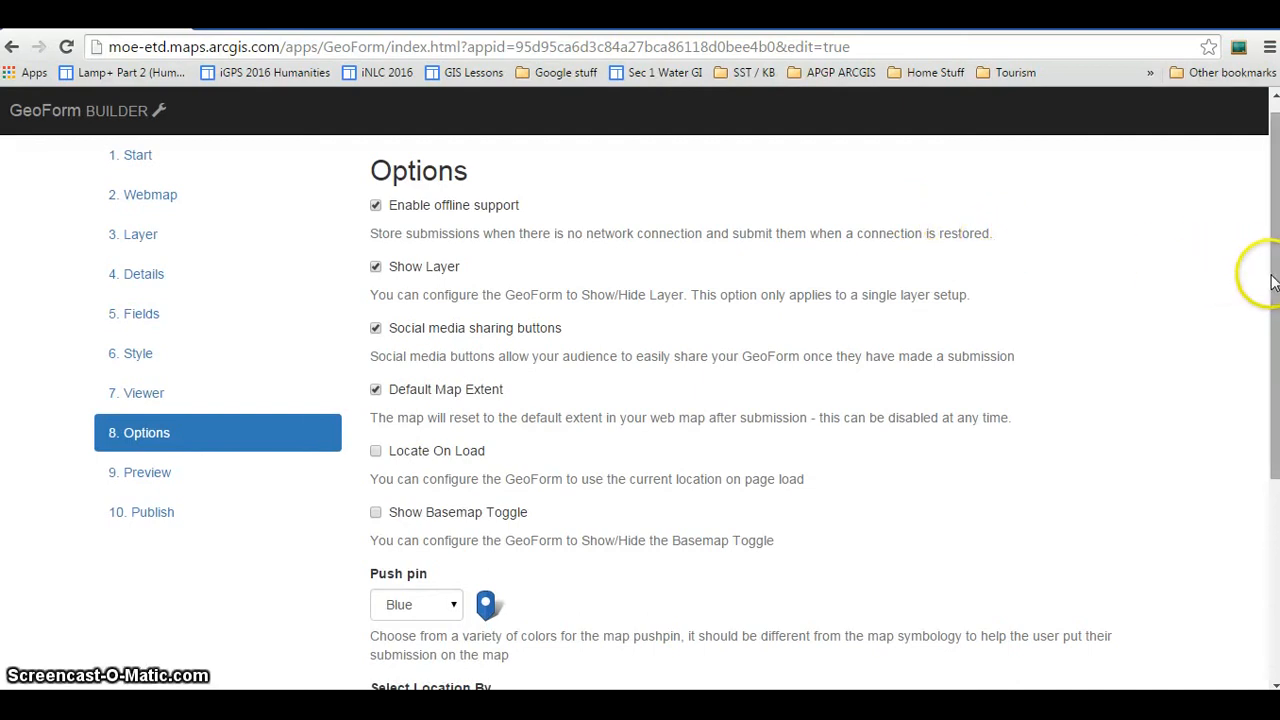
left_click_drag(1274, 283, 1274, 450)
left_click(592, 629)
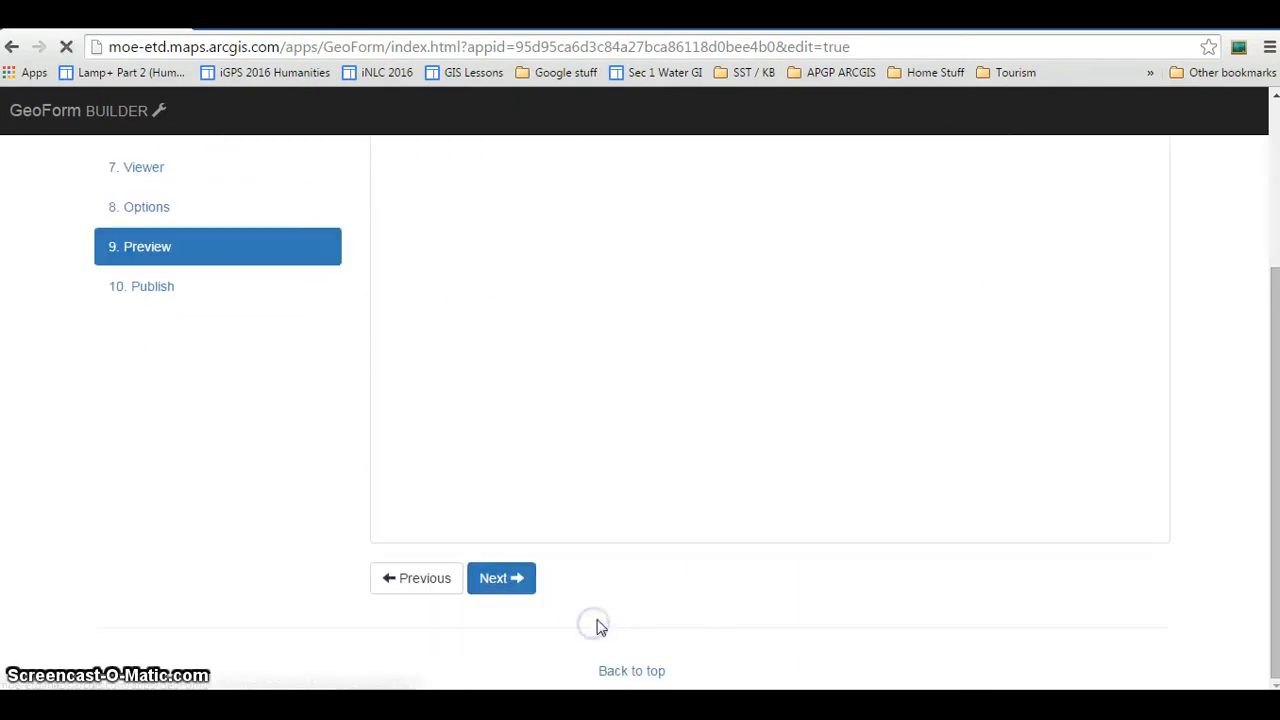
Review the previewed form from its header through the entry fields and location map to the Complete Form section.
left_click_drag(1274, 491, 1278, 350)
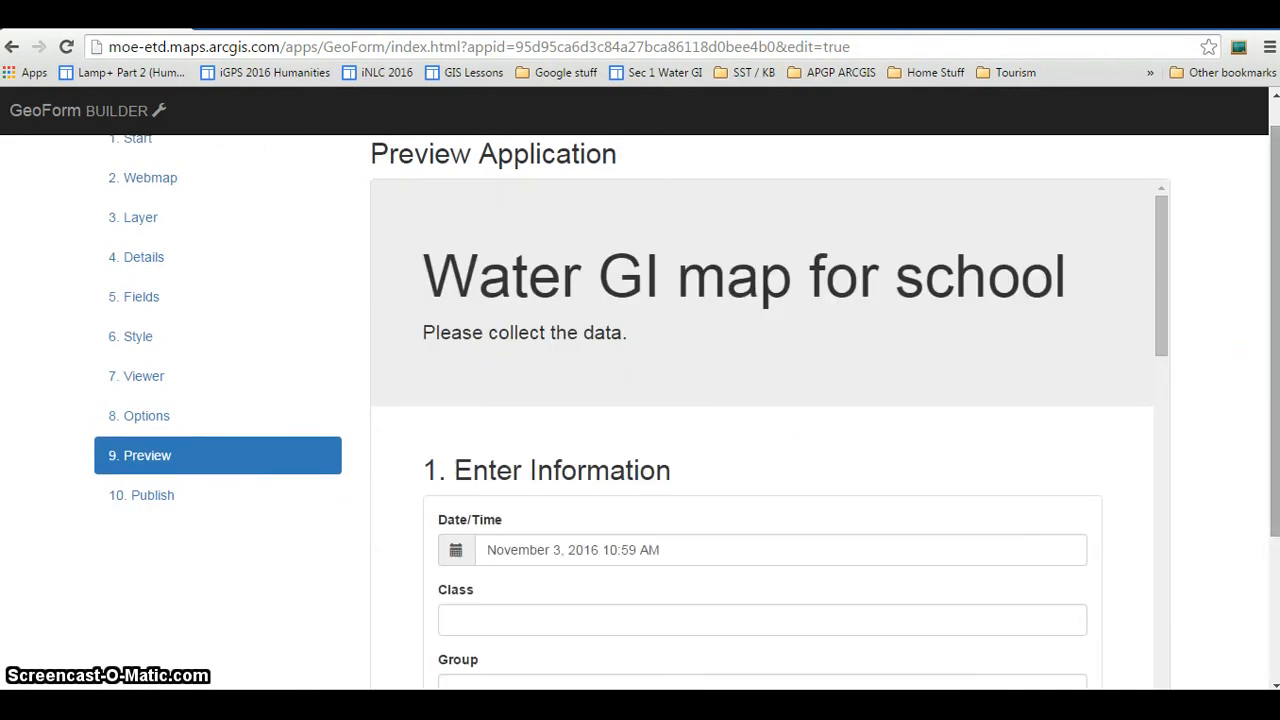
left_click_drag(1273, 357, 1272, 376)
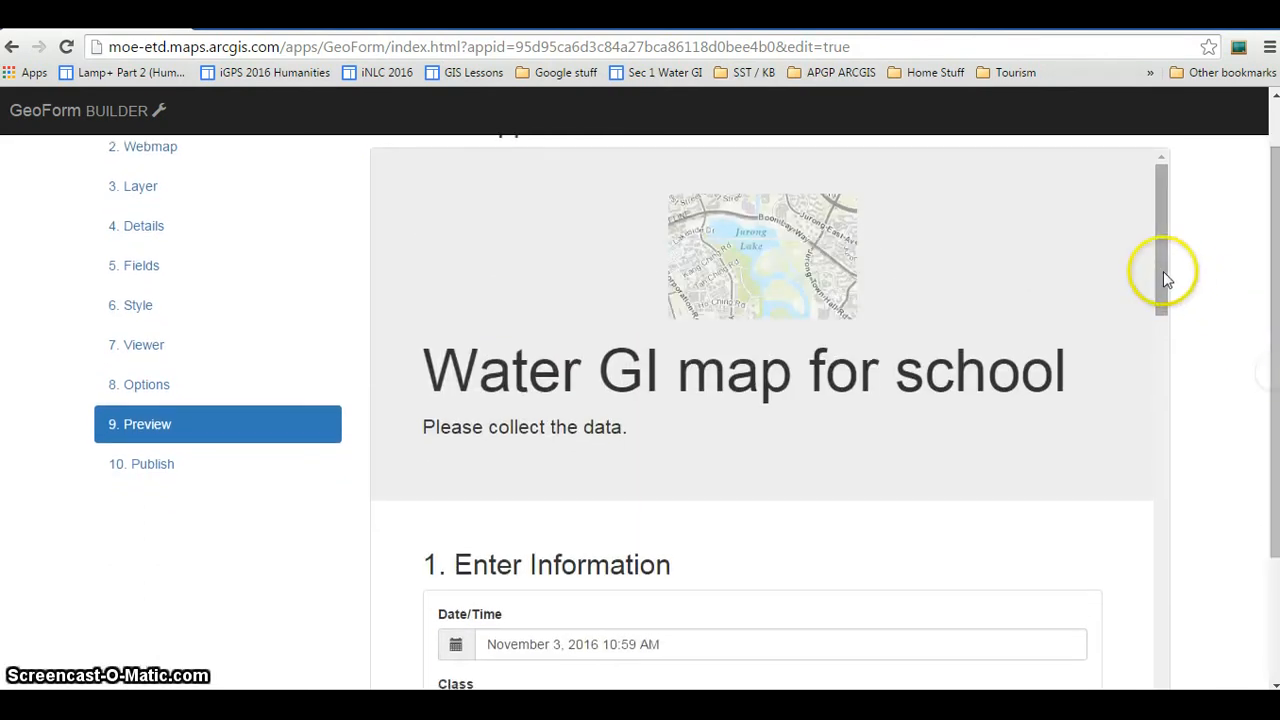
left_click_drag(1272, 290, 1271, 320)
left_click_drag(1160, 243, 1164, 592)
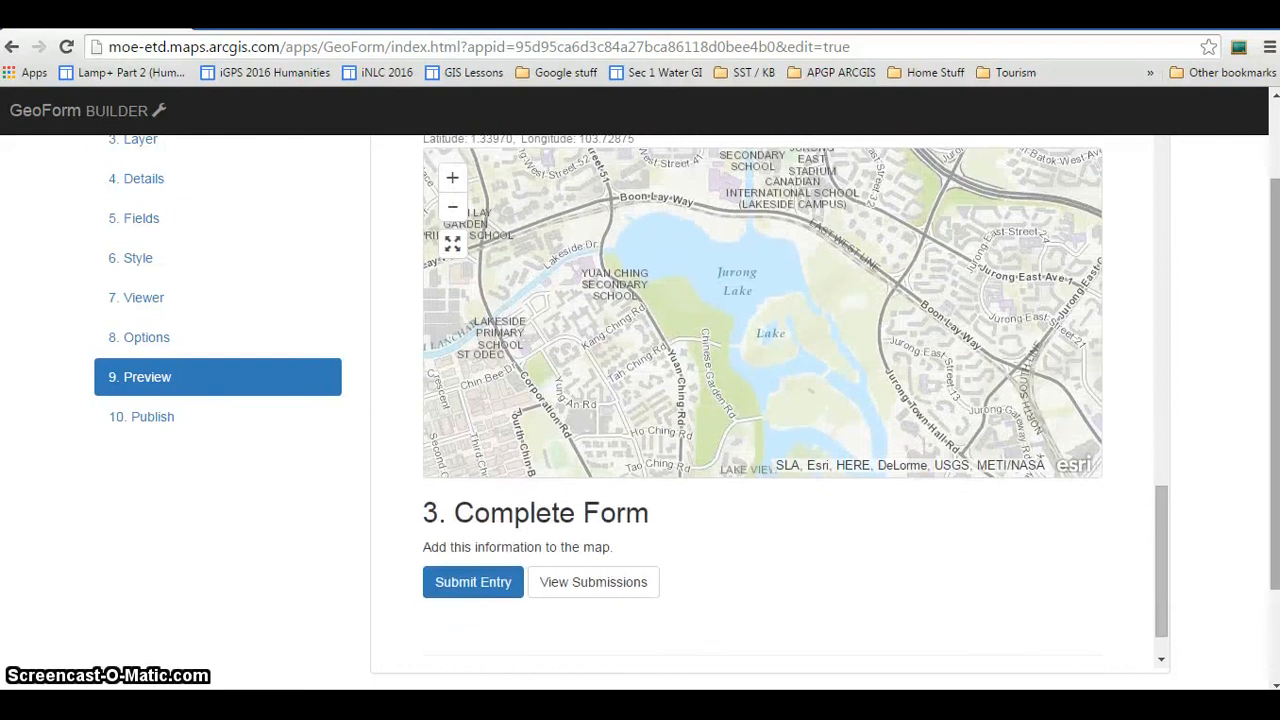
left_click_drag(1274, 556, 1268, 610)
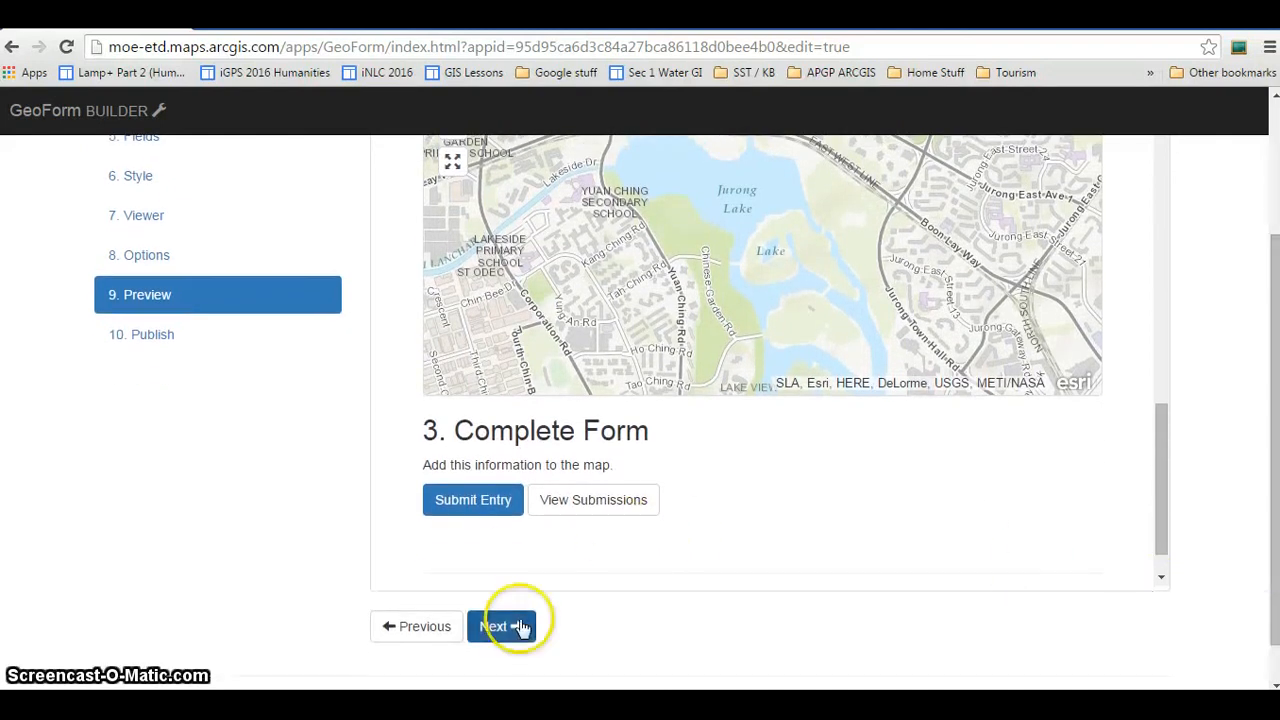
Save the GeoForm to publish it, and select the whole form link before closing the sharing dialog.
left_click(506, 634)
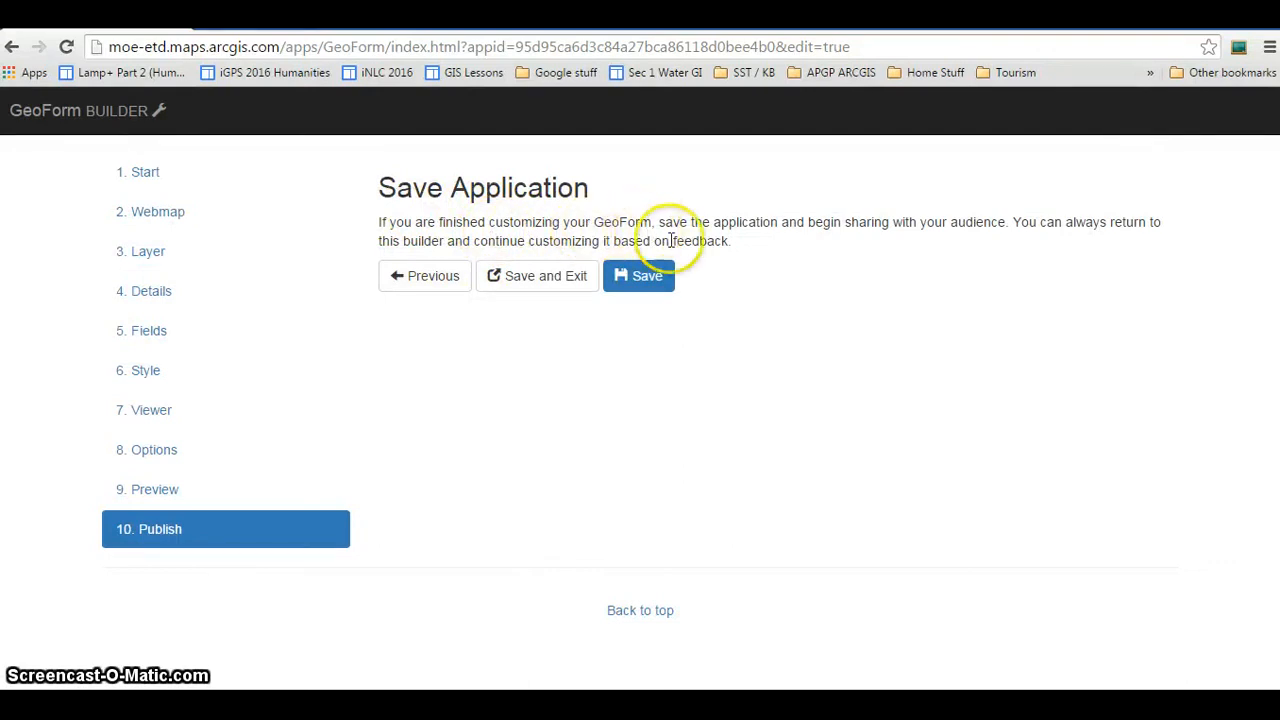
left_click(653, 286)
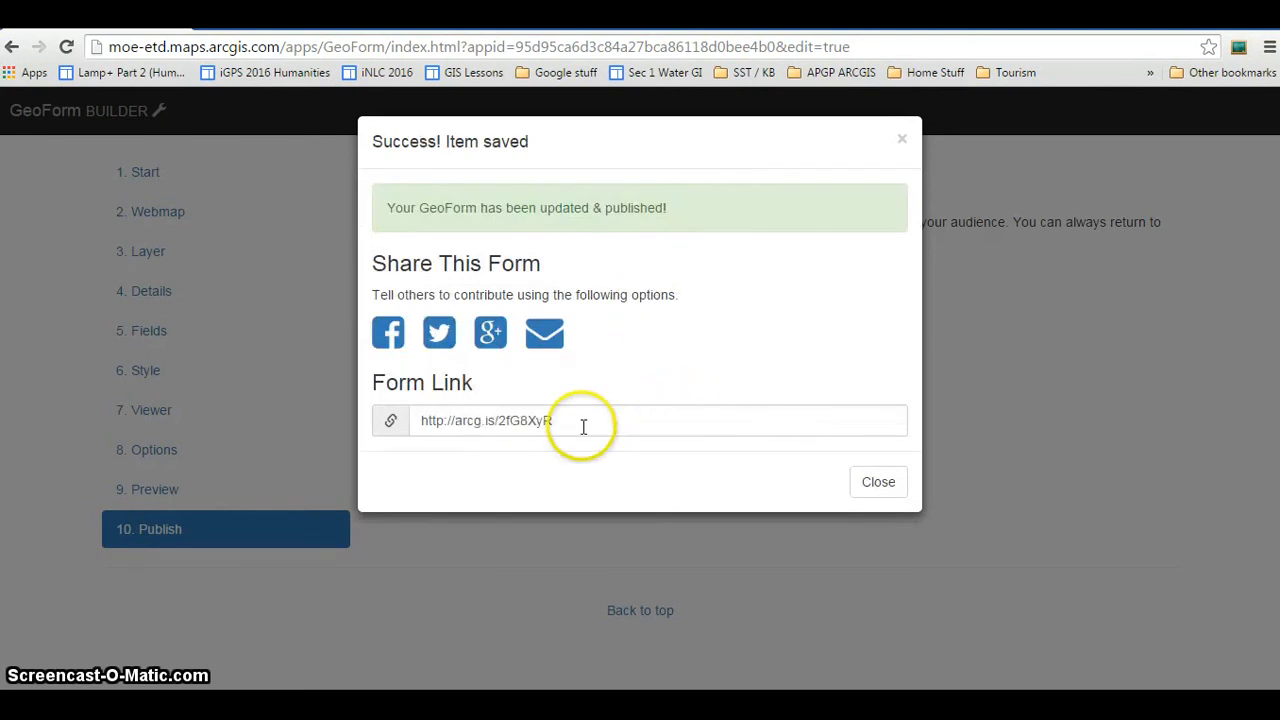
left_click_drag(617, 423, 405, 412)
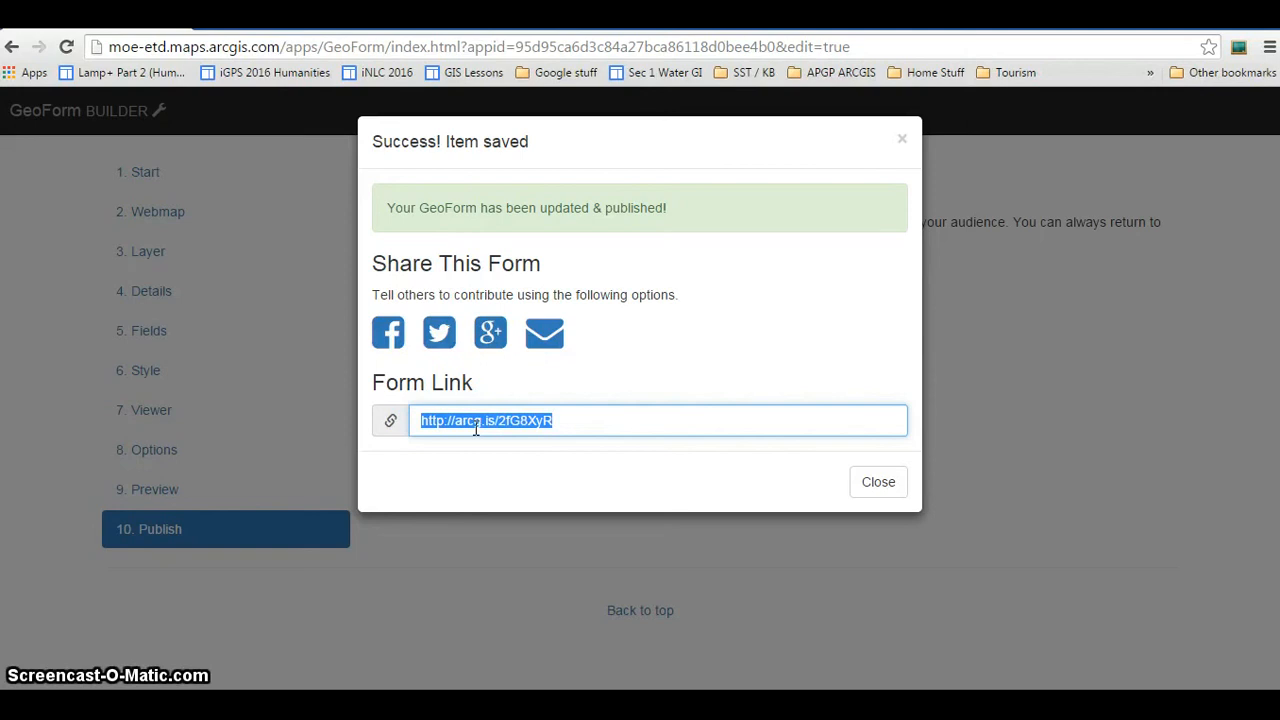
left_click(877, 487)
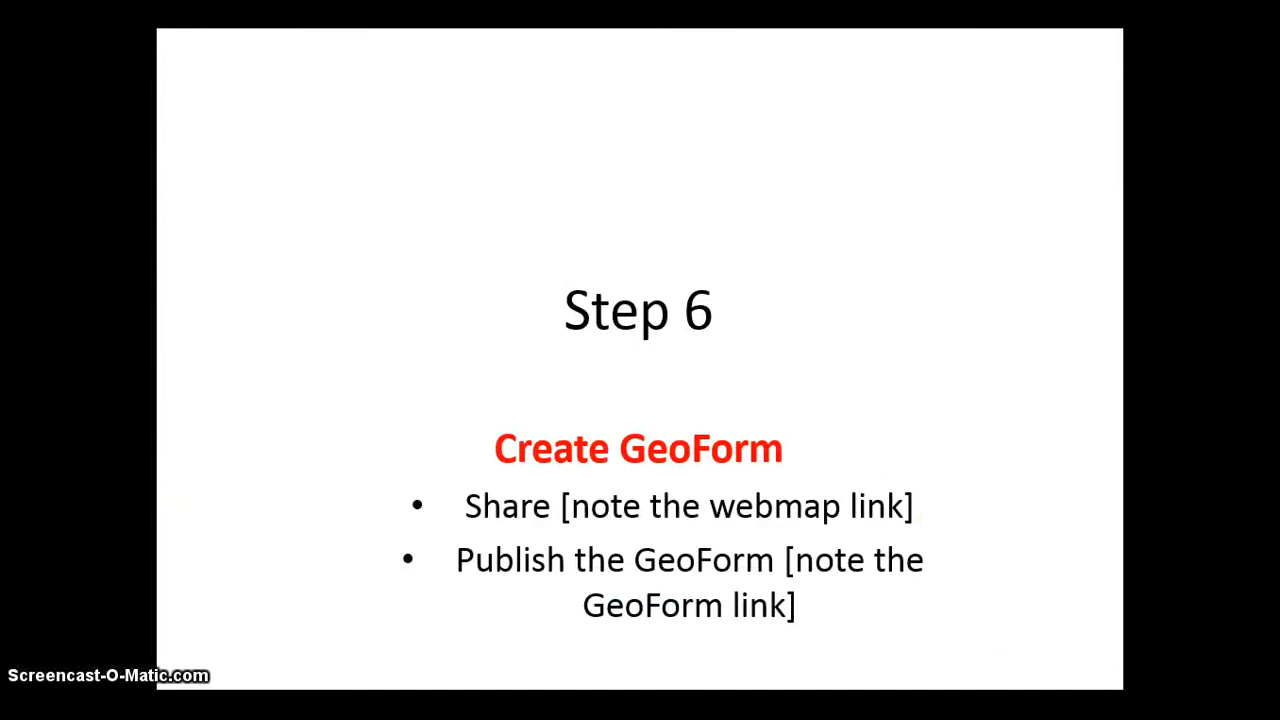
key("Right")
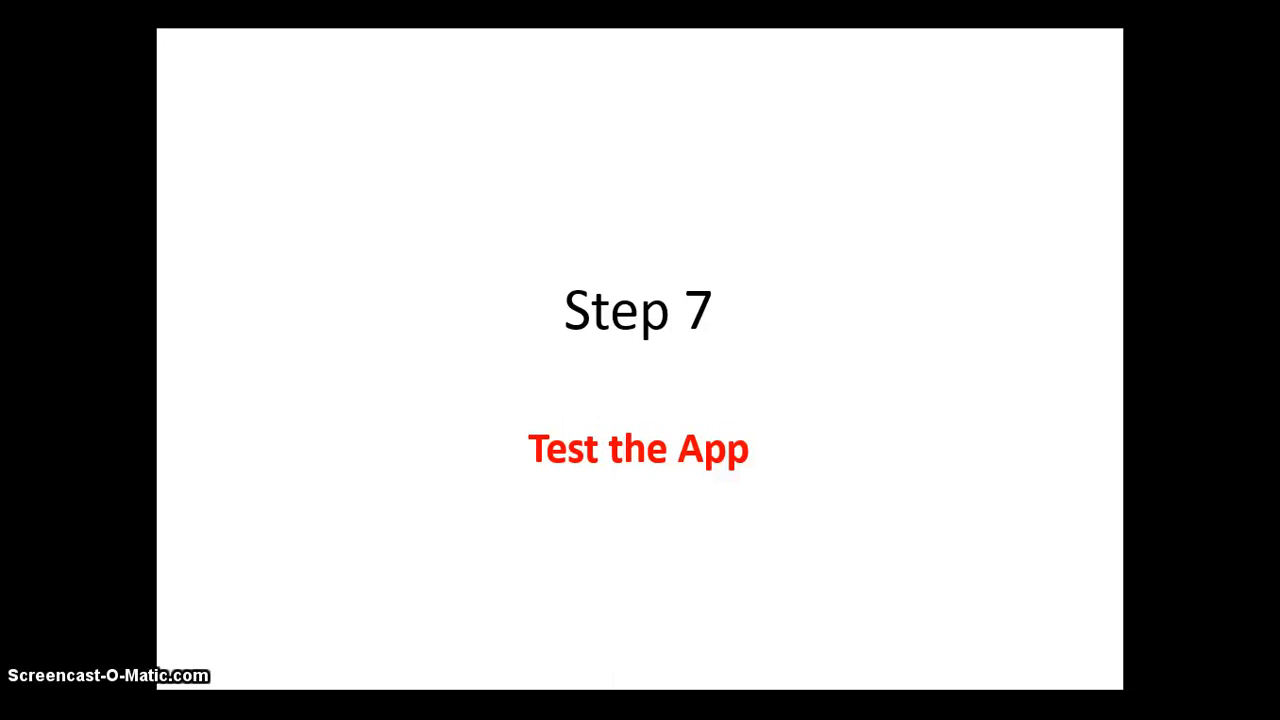
key("Right")
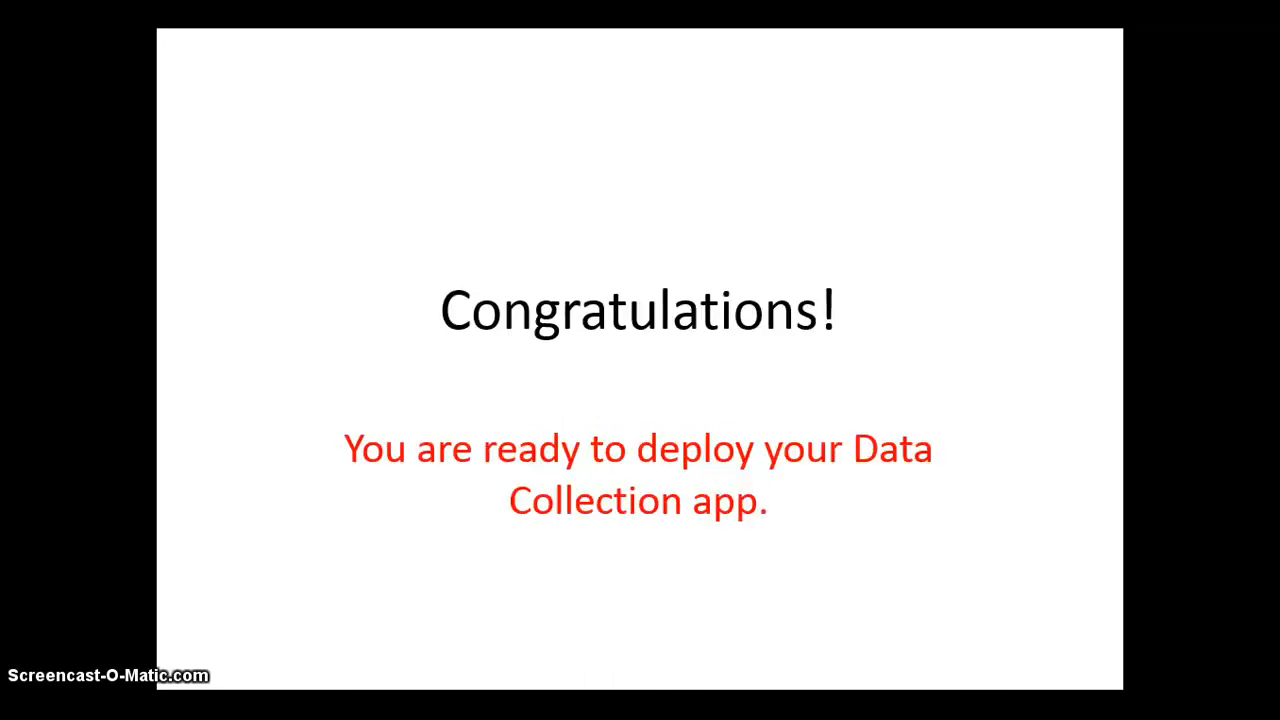